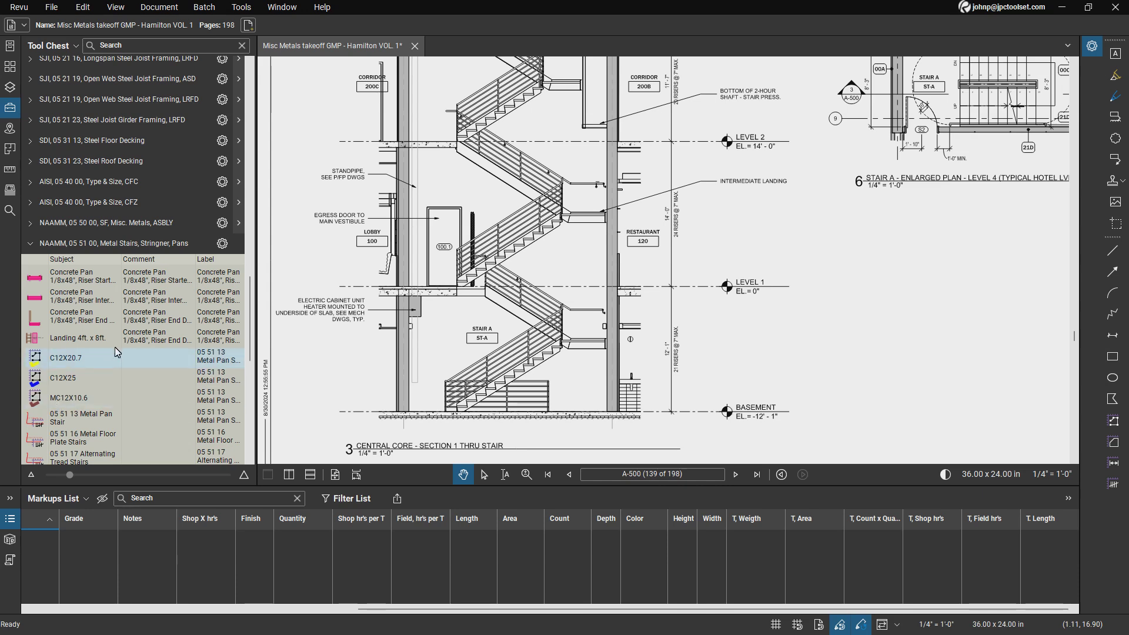
Look through the NAAMM tool sets from 05 51 00 Metal Stairs to 05 55 00 Metal Stair Treads and Nosings
left_click(164, 245)
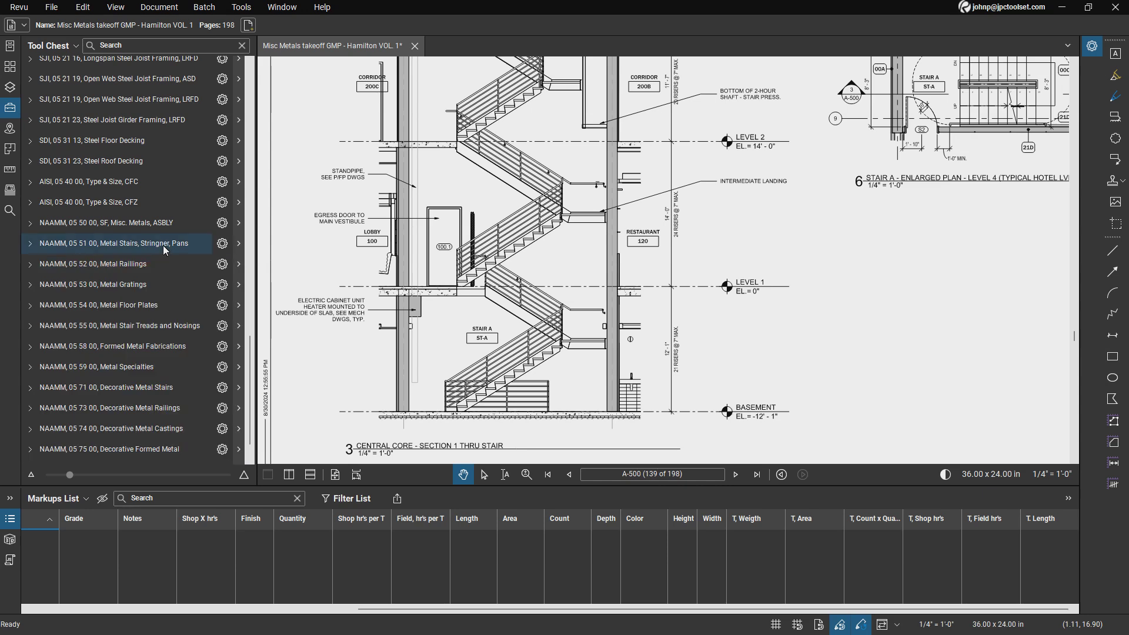
left_click(112, 249)
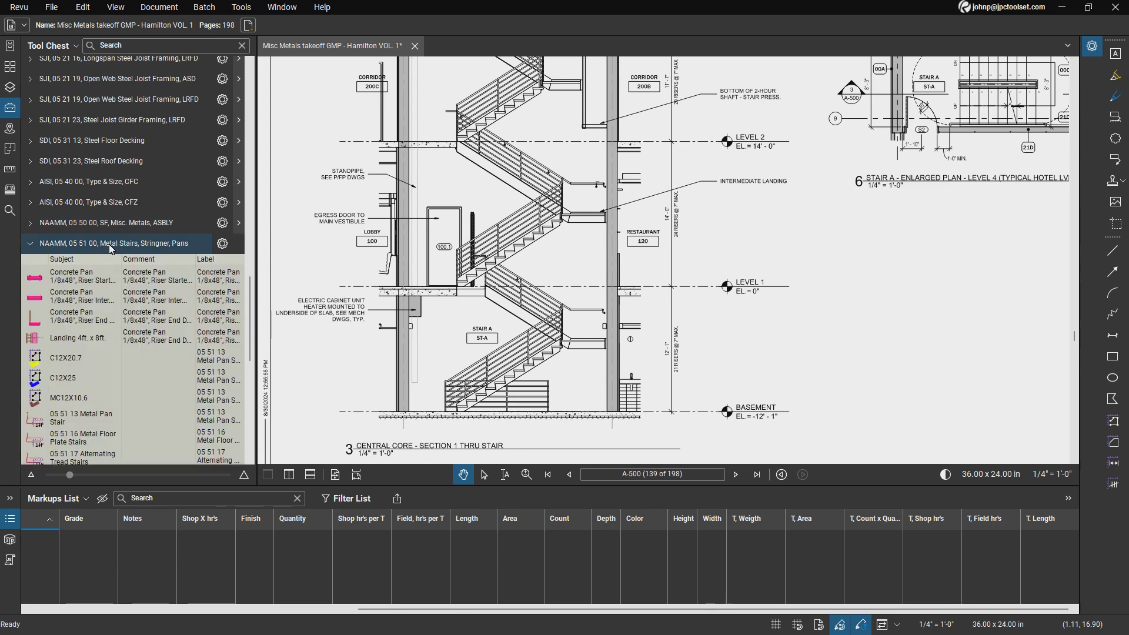
left_click(110, 246)
left_click(126, 267)
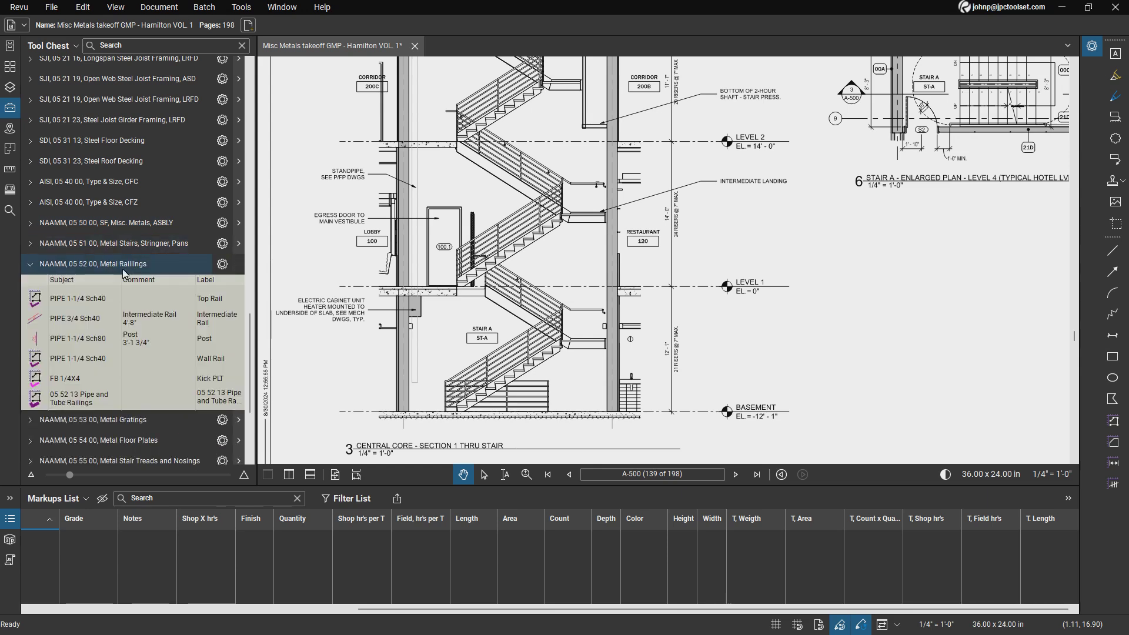
left_click(129, 266)
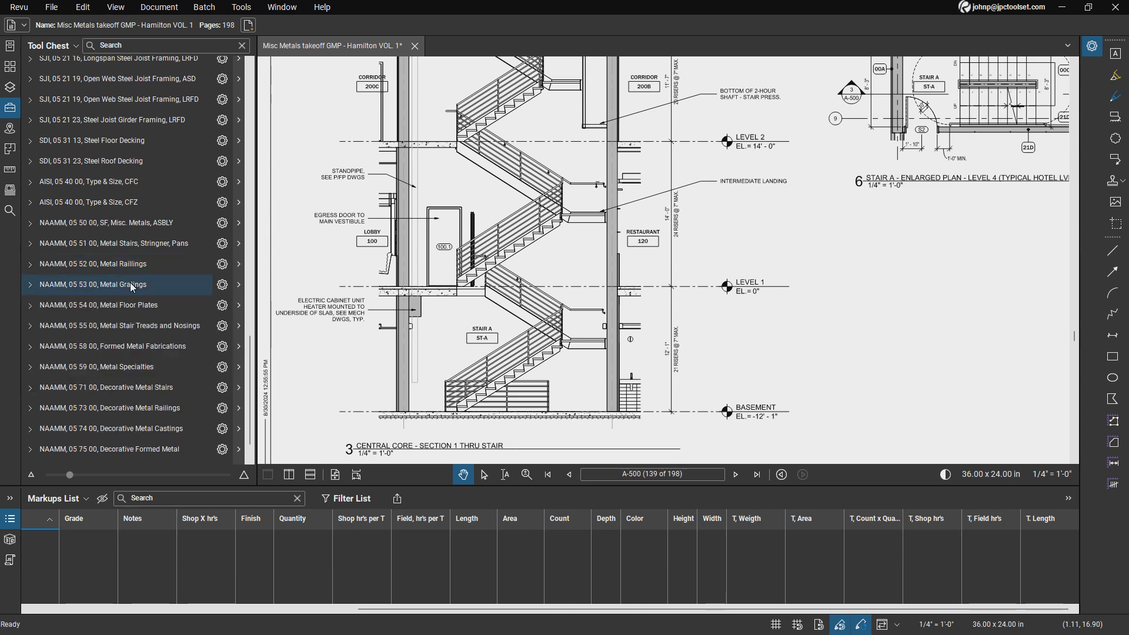
left_click(130, 285)
left_click(132, 286)
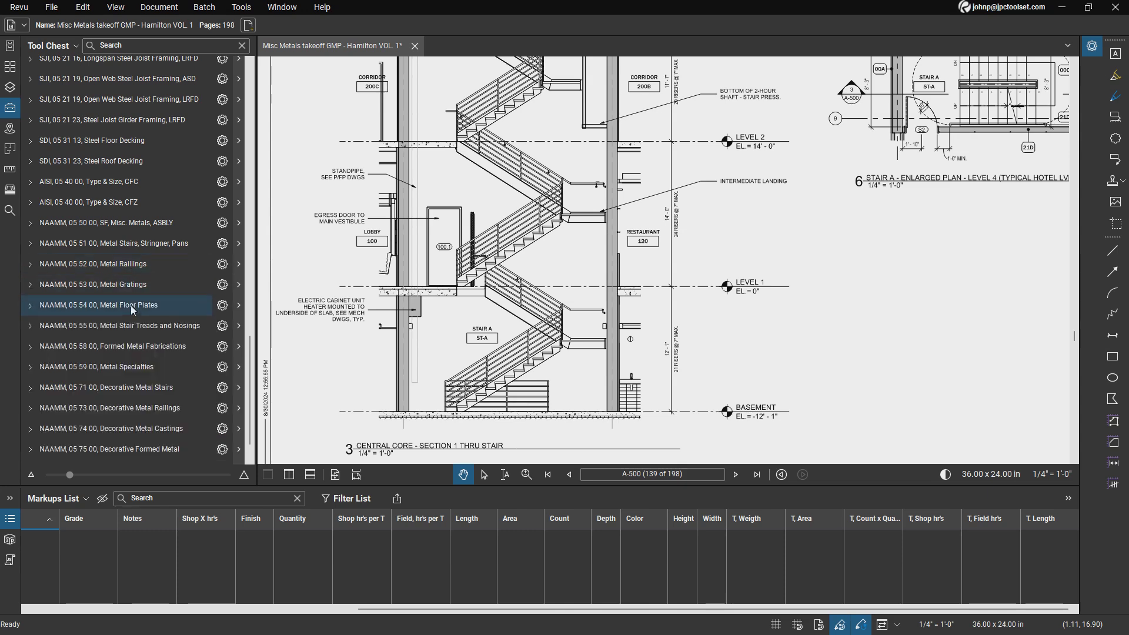
left_click(134, 306)
left_click(133, 307)
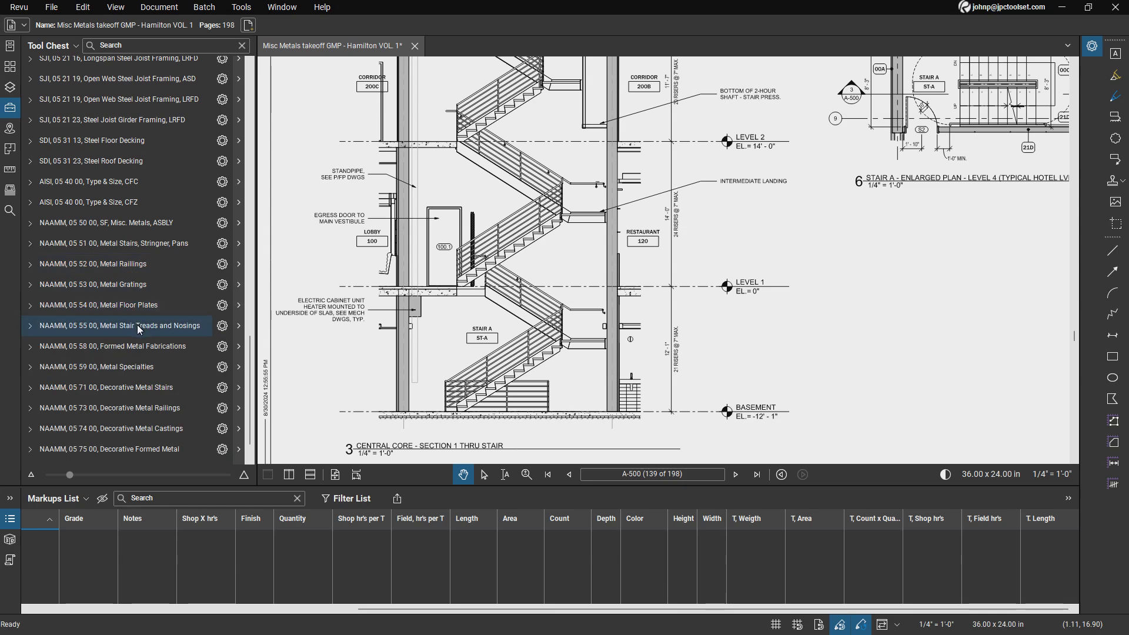
left_click(136, 325)
left_click(136, 325)
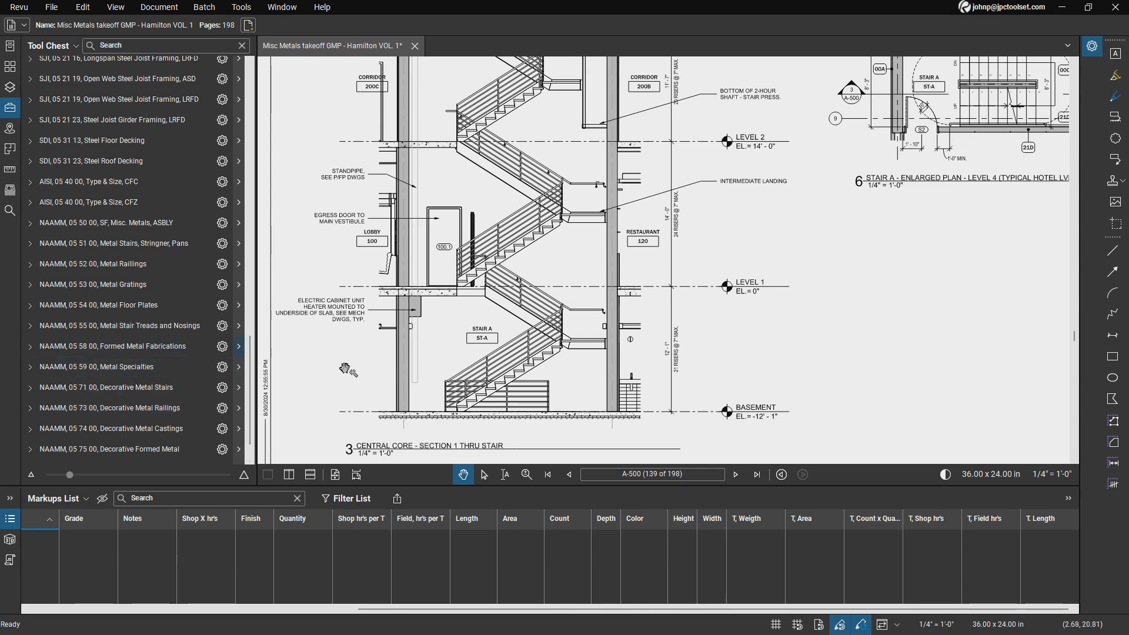
Place a Riser Starter End concrete pan at the base of Stair A's basement flight and a Riser Intermediate pan midway up it
scroll(528, 419, "up", 4)
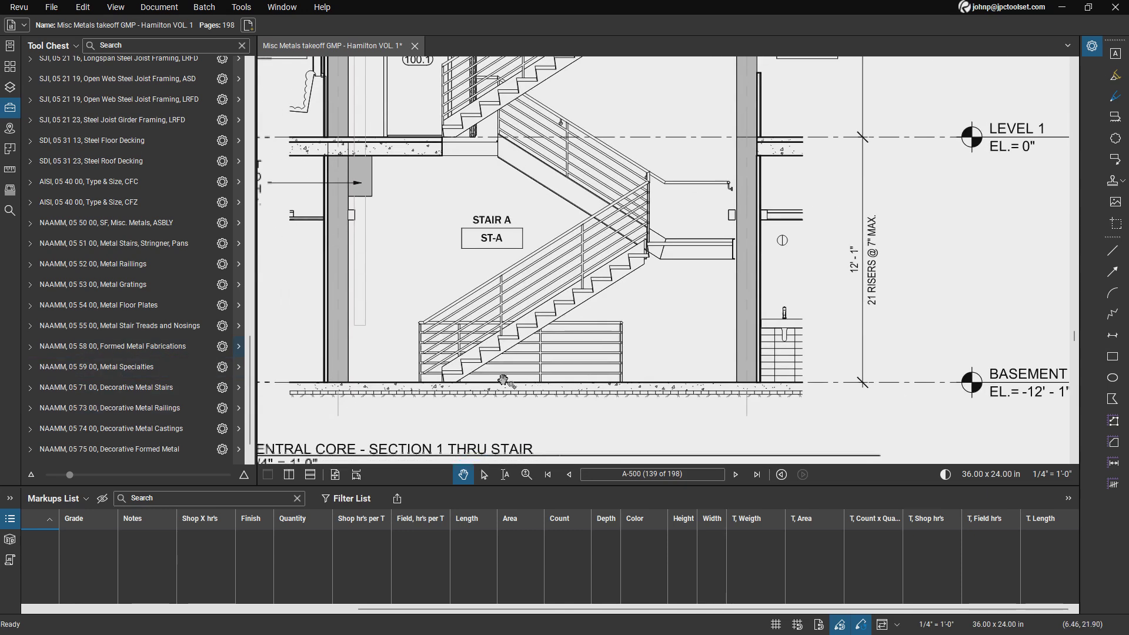
left_click(137, 245)
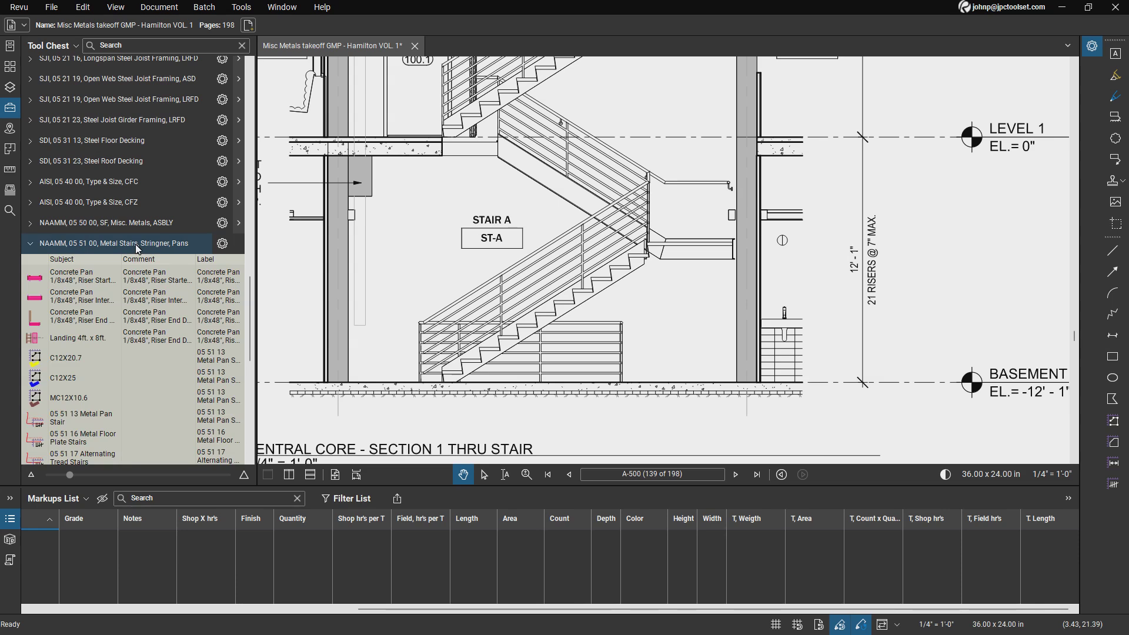
left_click(90, 285)
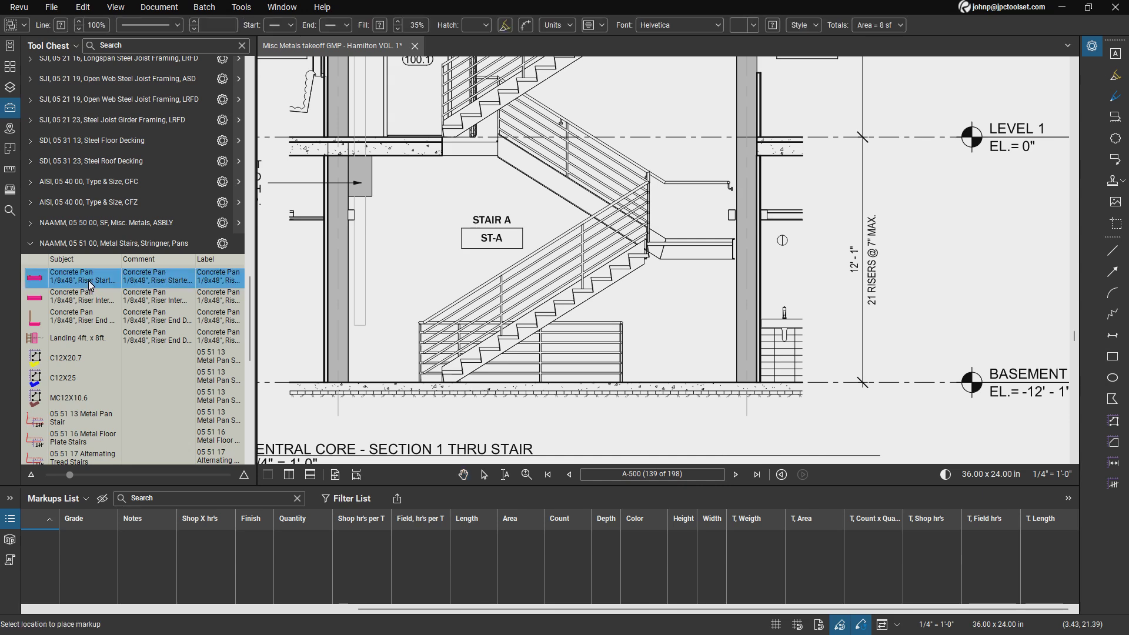
left_click(394, 403)
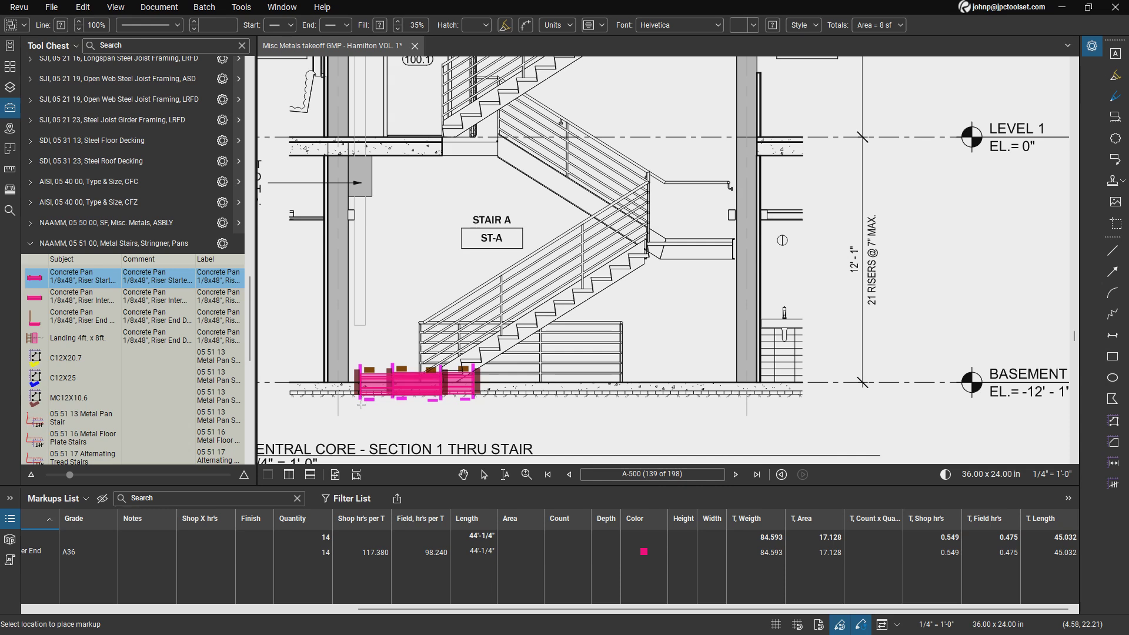
left_click(136, 301)
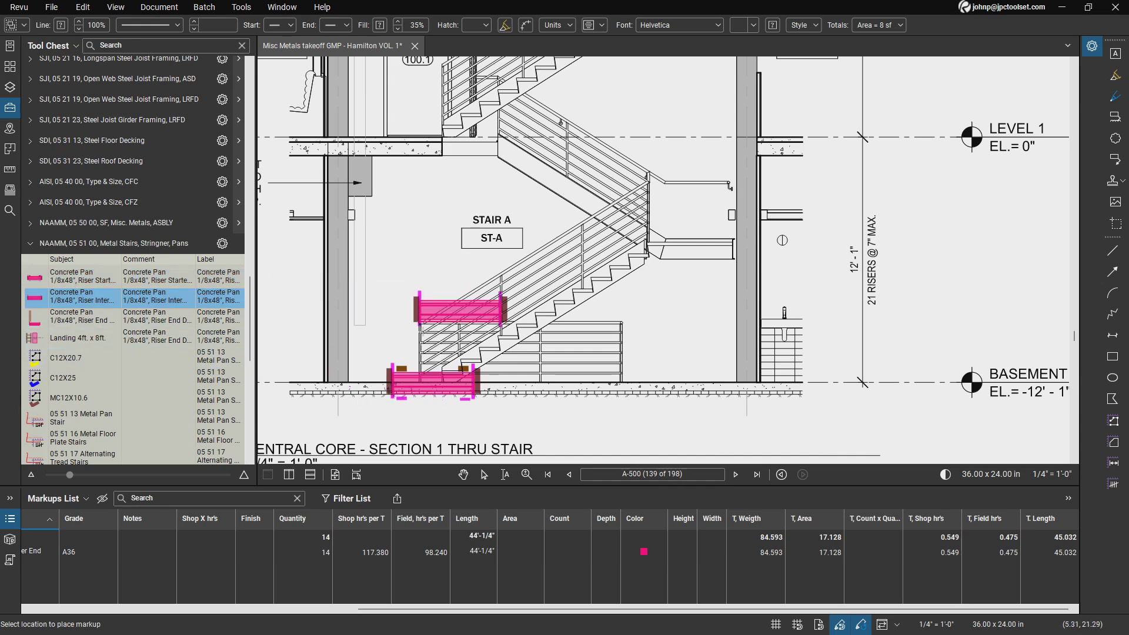
left_click(486, 335)
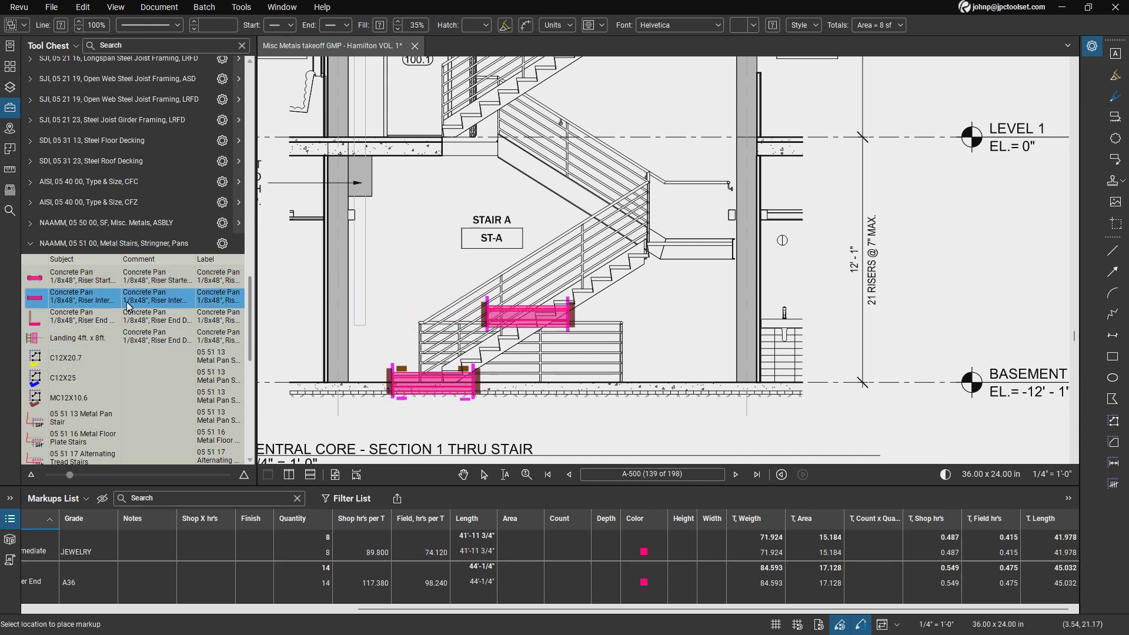
Place four Riser End Dog Leg concrete pans on Stair A, two at the intermediate landing and two at Level 1
left_click(78, 321)
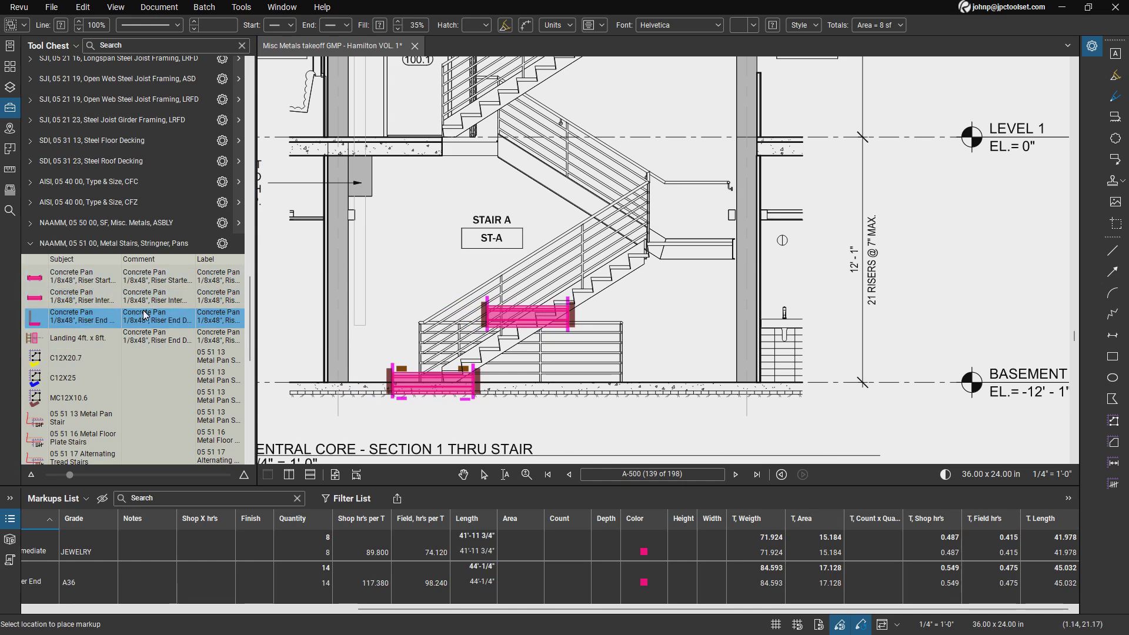
left_click(658, 277)
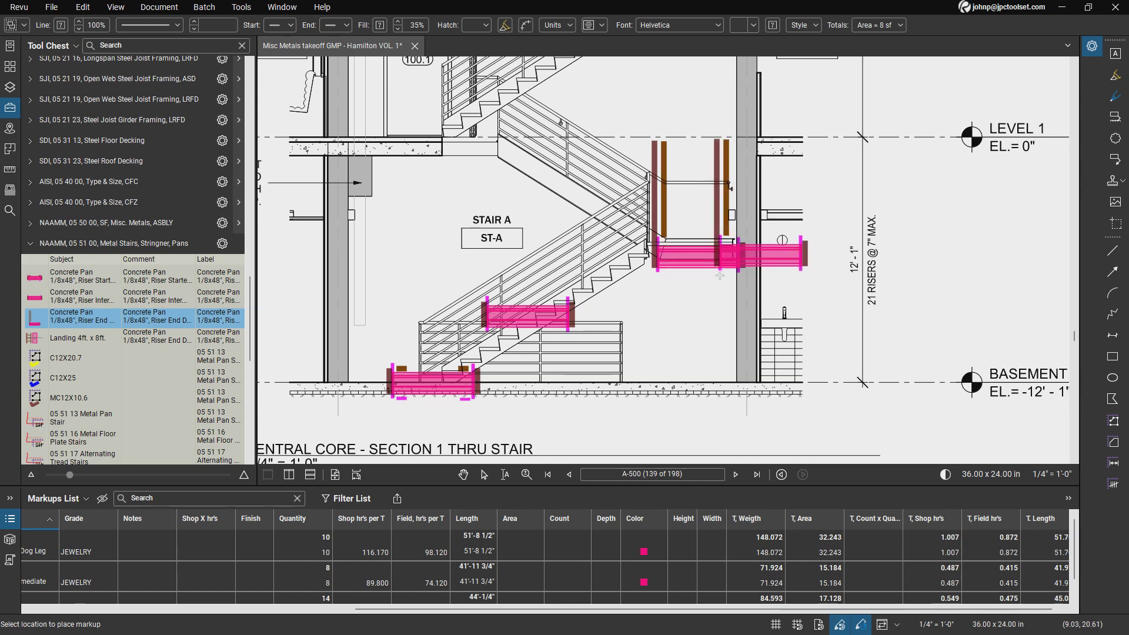
left_click(668, 247)
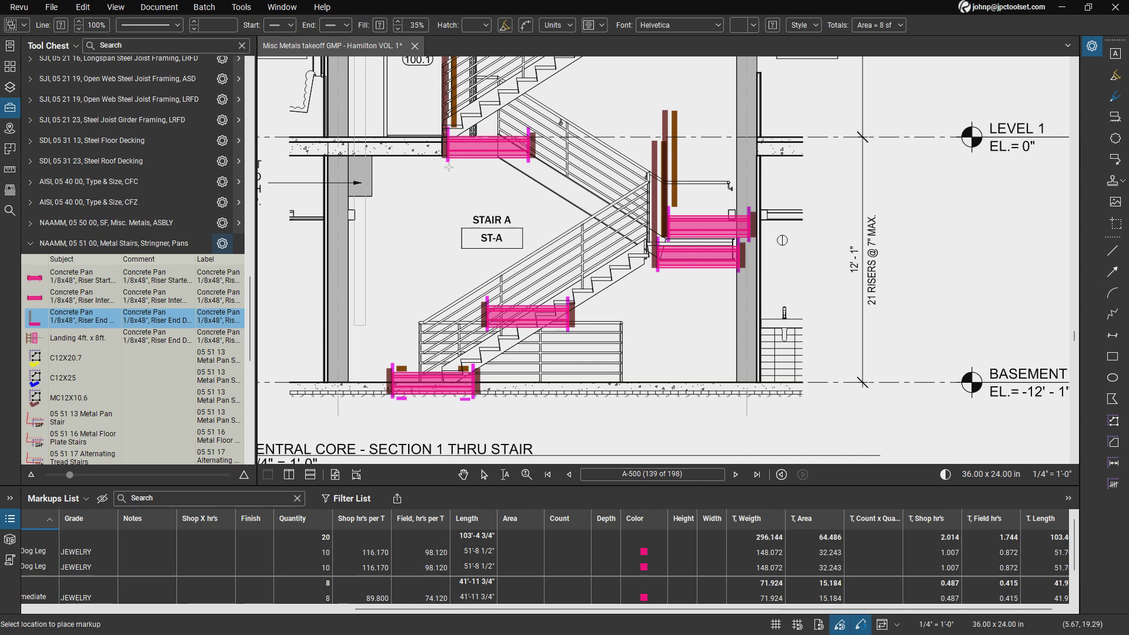
left_click(448, 167)
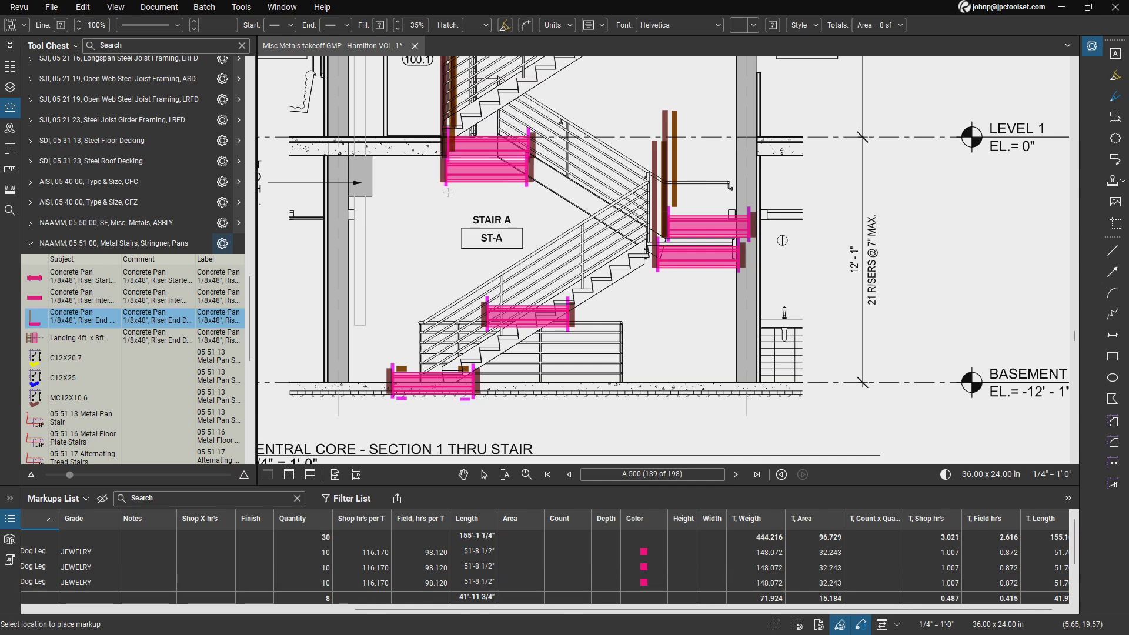
left_click(423, 219)
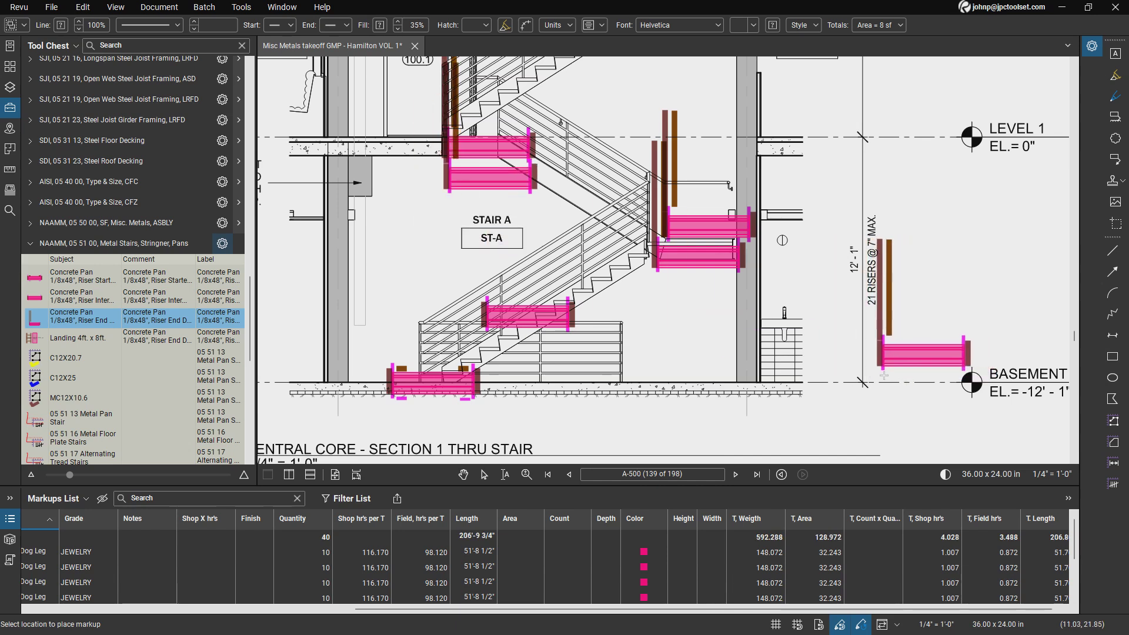
key("Escape")
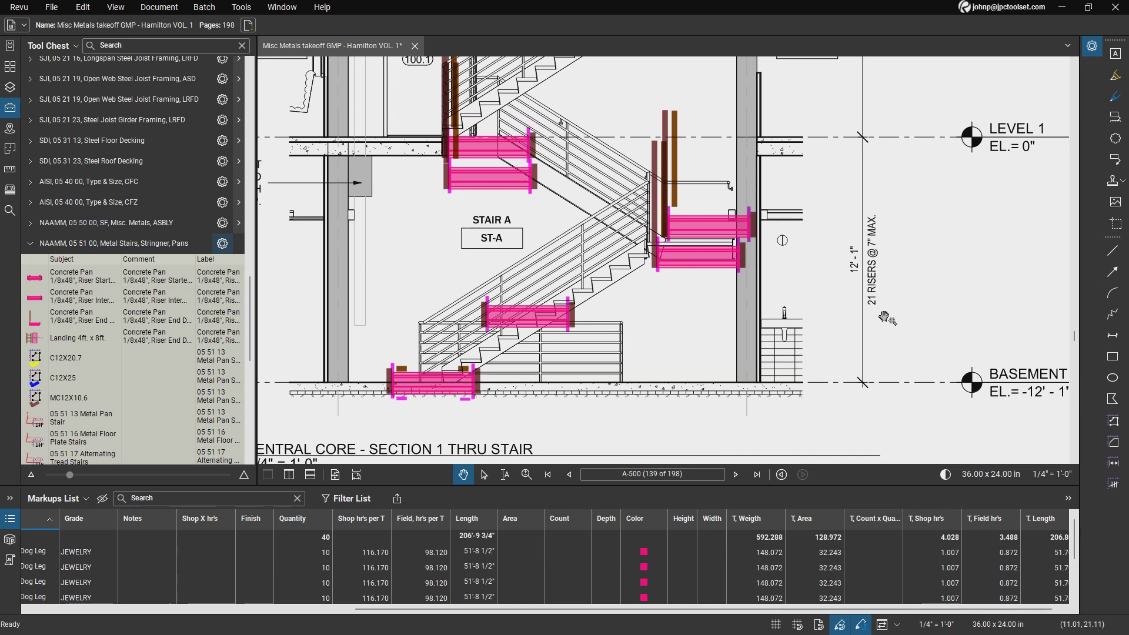
Enlarge the markups list and expand the Riser Intermediate concrete pan to examine its component parts
left_click(534, 326)
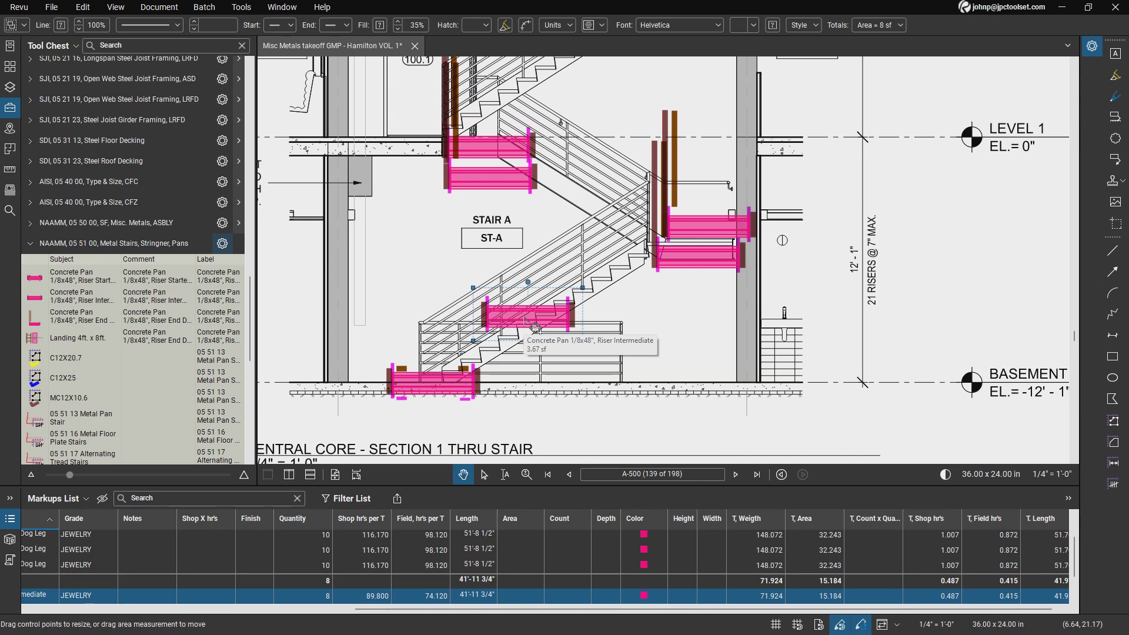
left_click_drag(505, 487, 507, 265)
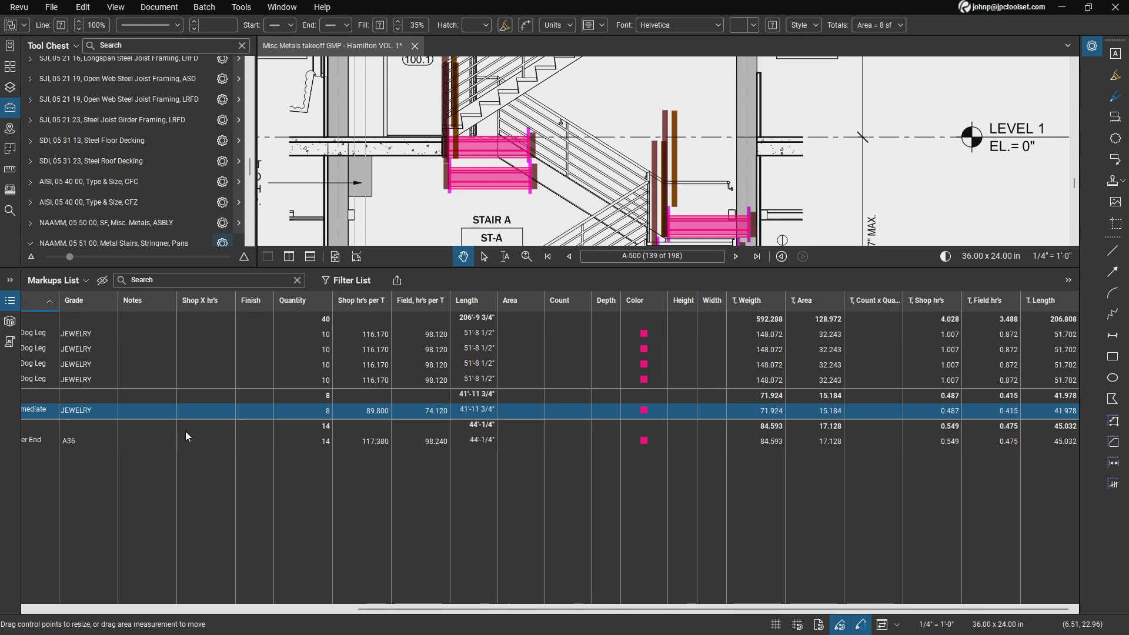
scroll(373, 612, "left", 10)
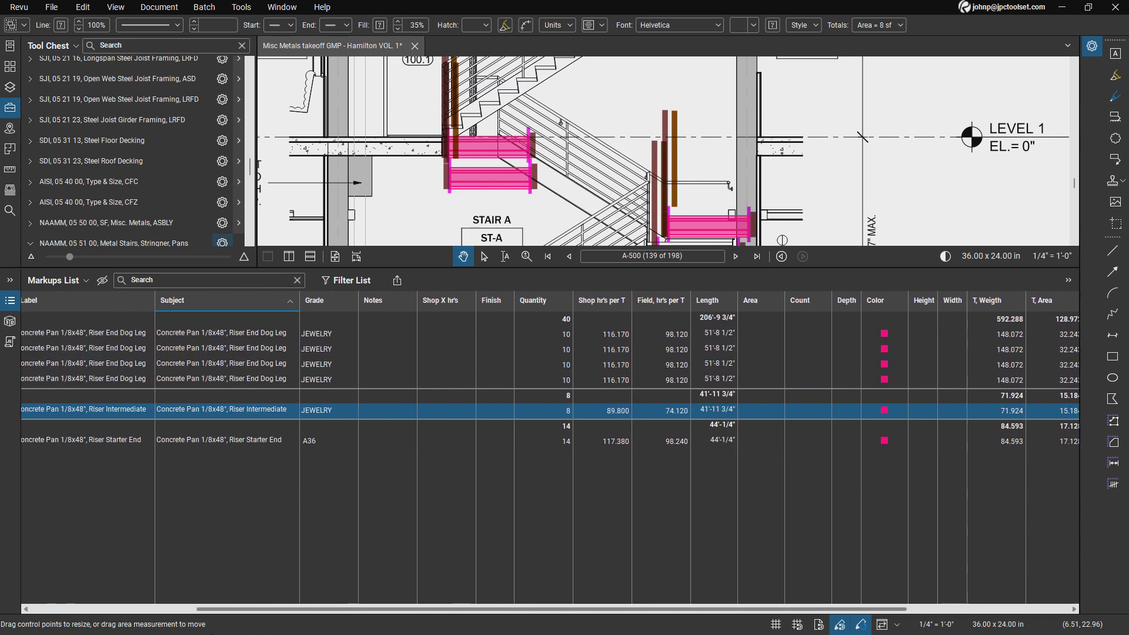
right_click(240, 411)
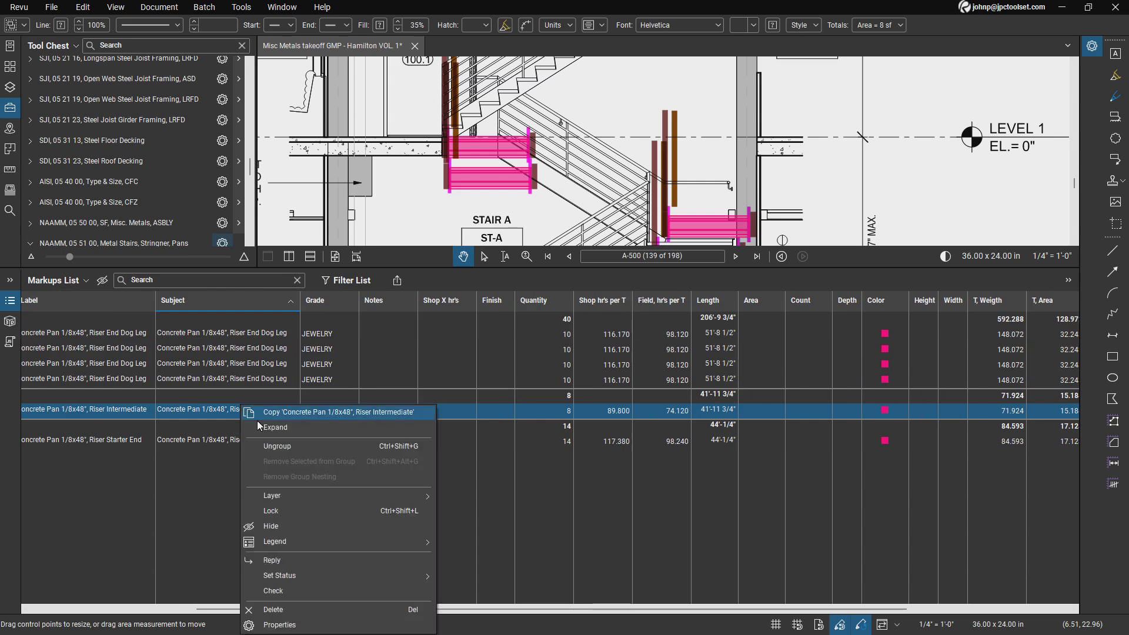
left_click(273, 426)
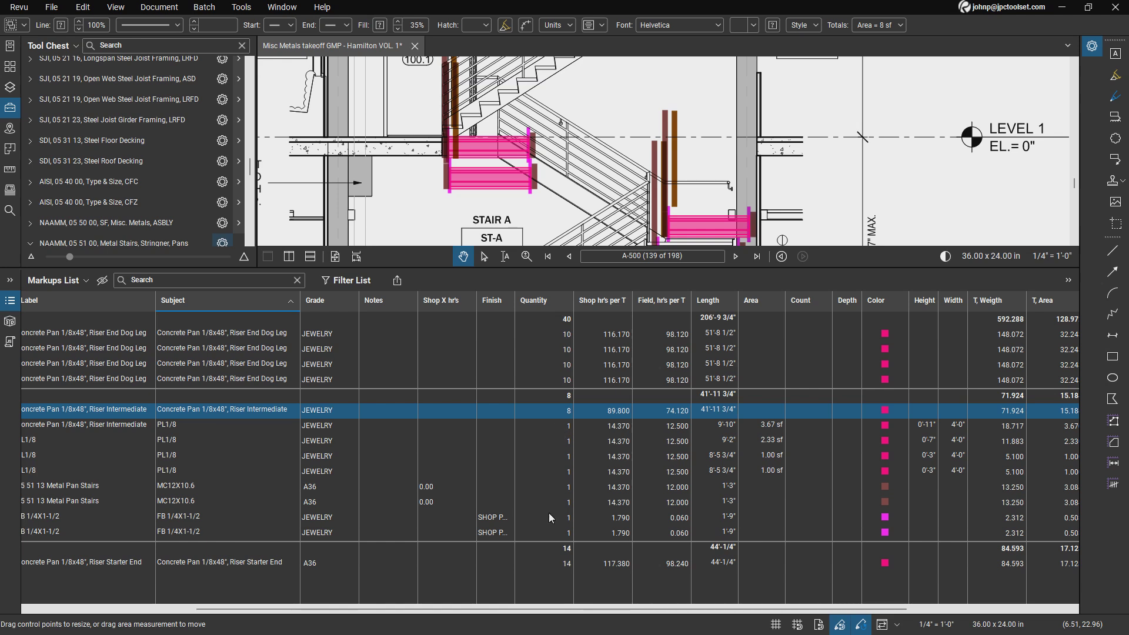
Ungroup the Riser Intermediate concrete pan and set the quantity of all its parts to 15
right_click(257, 414)
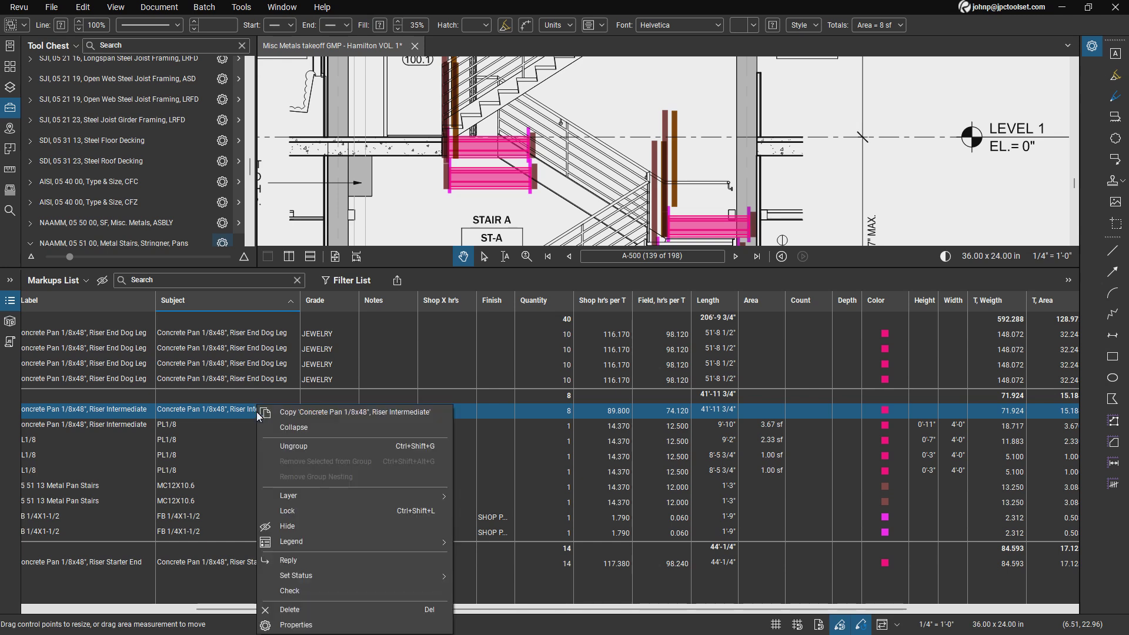
left_click(284, 447)
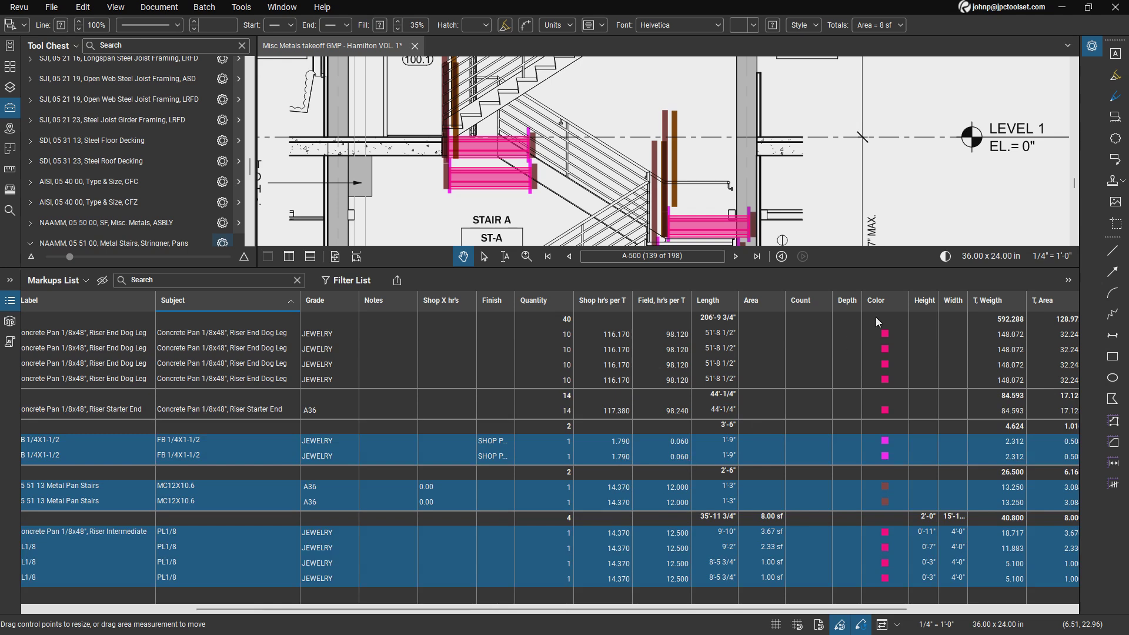
left_click(1093, 52)
left_click(929, 254)
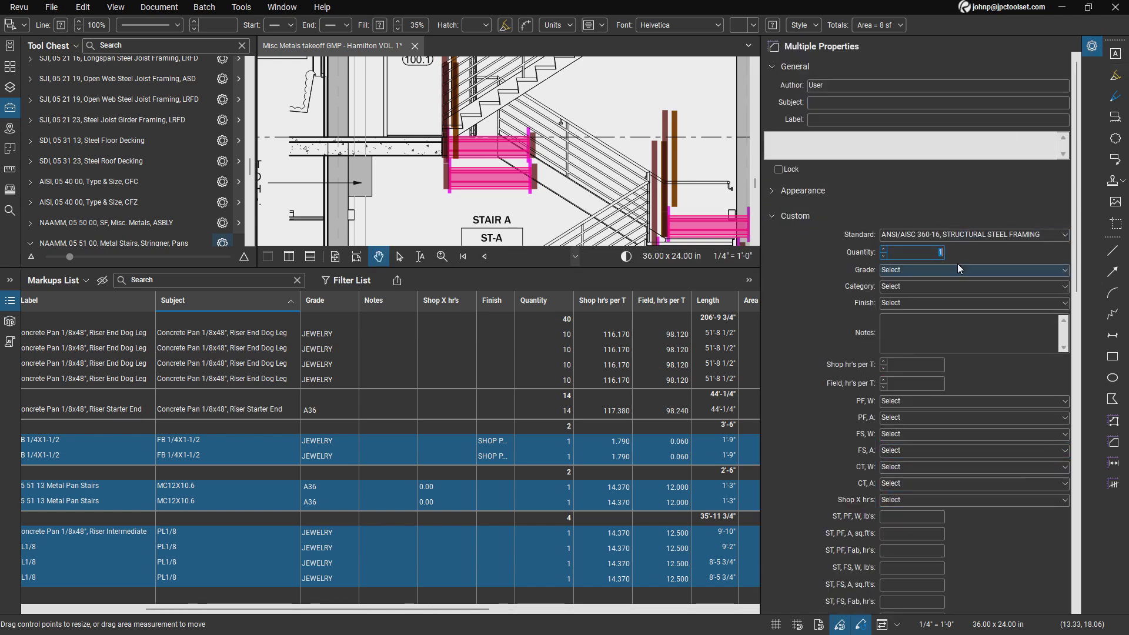
type("5")
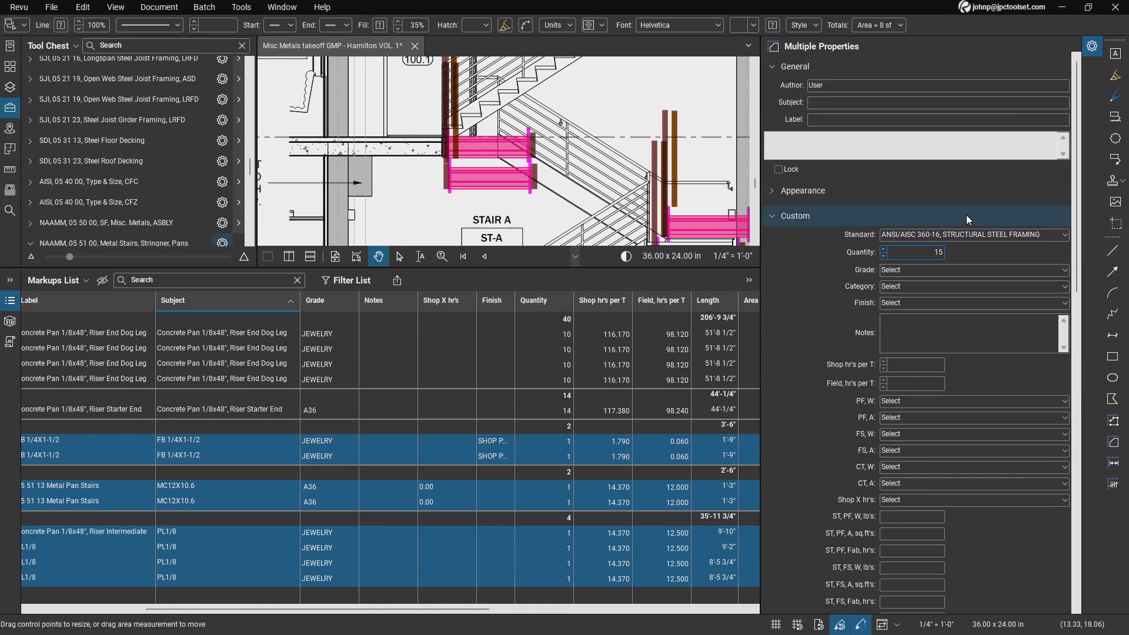
left_click(1092, 46)
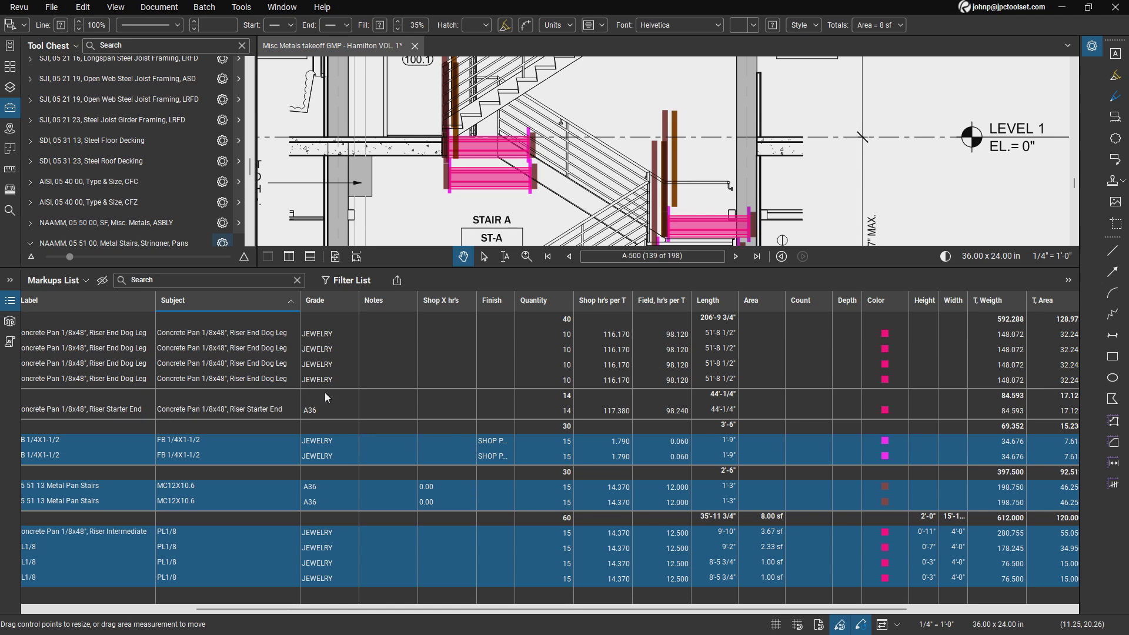
Ungroup the Riser Starter End concrete pan into its individual parts
left_click(284, 411)
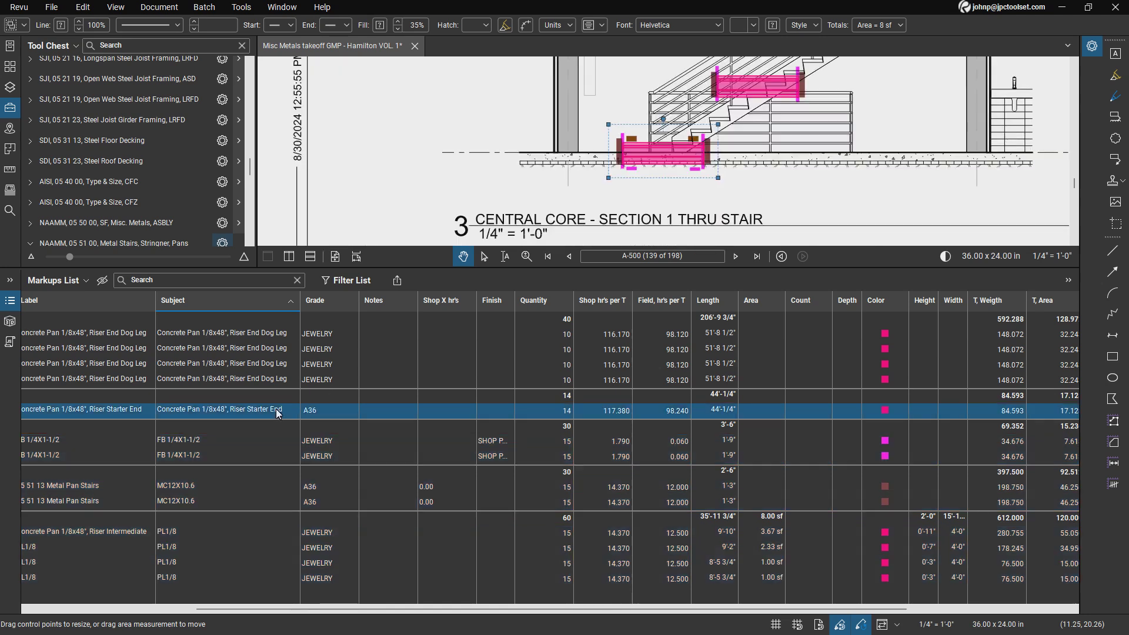
right_click(276, 408)
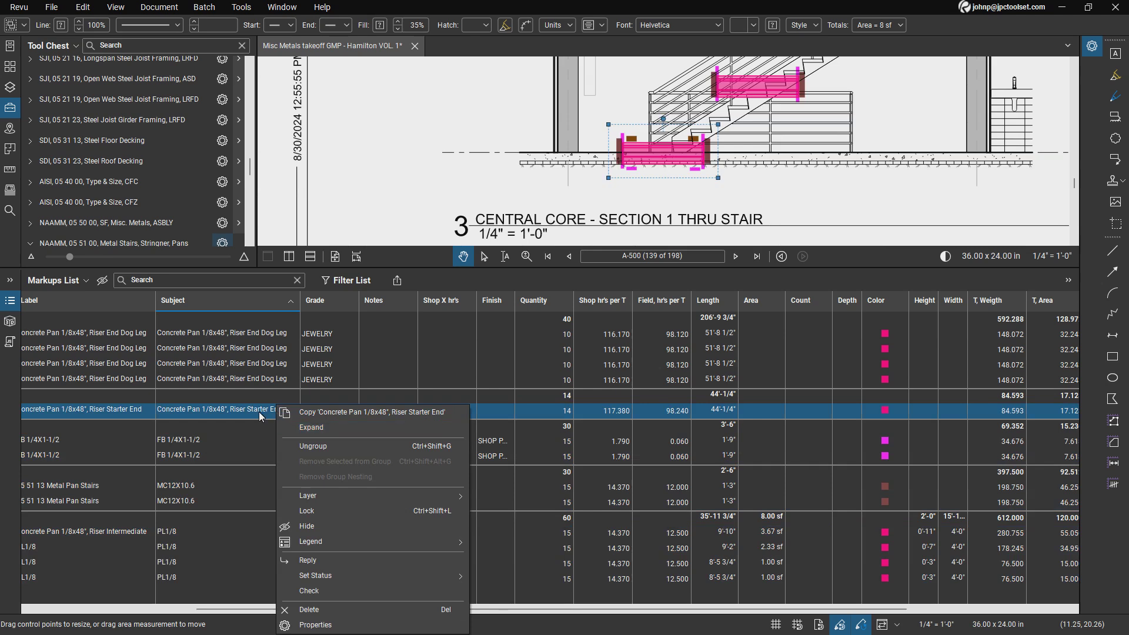
left_click(318, 446)
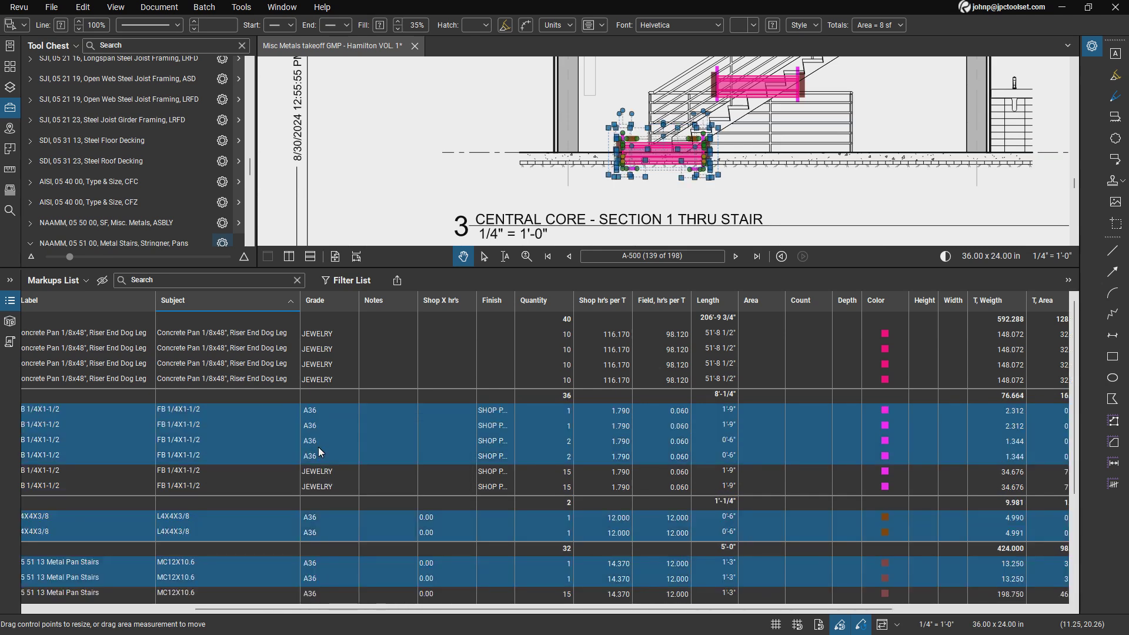
Ungroup all four Riser End Dog Leg concrete pans into their individual parts
left_click(262, 377)
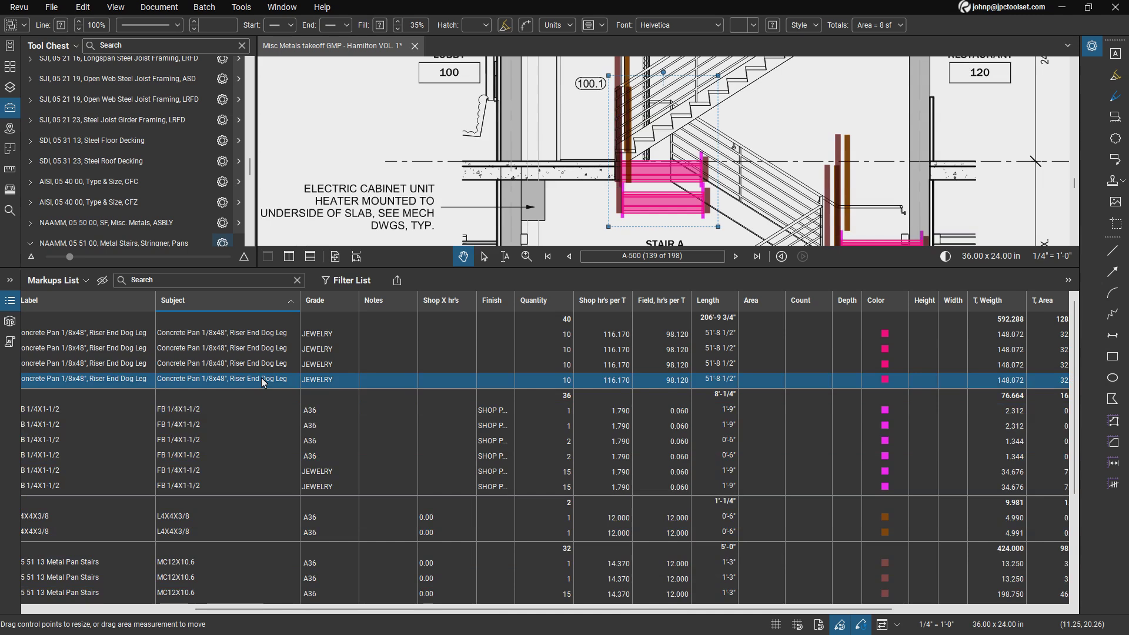
right_click(261, 377)
left_click(294, 418)
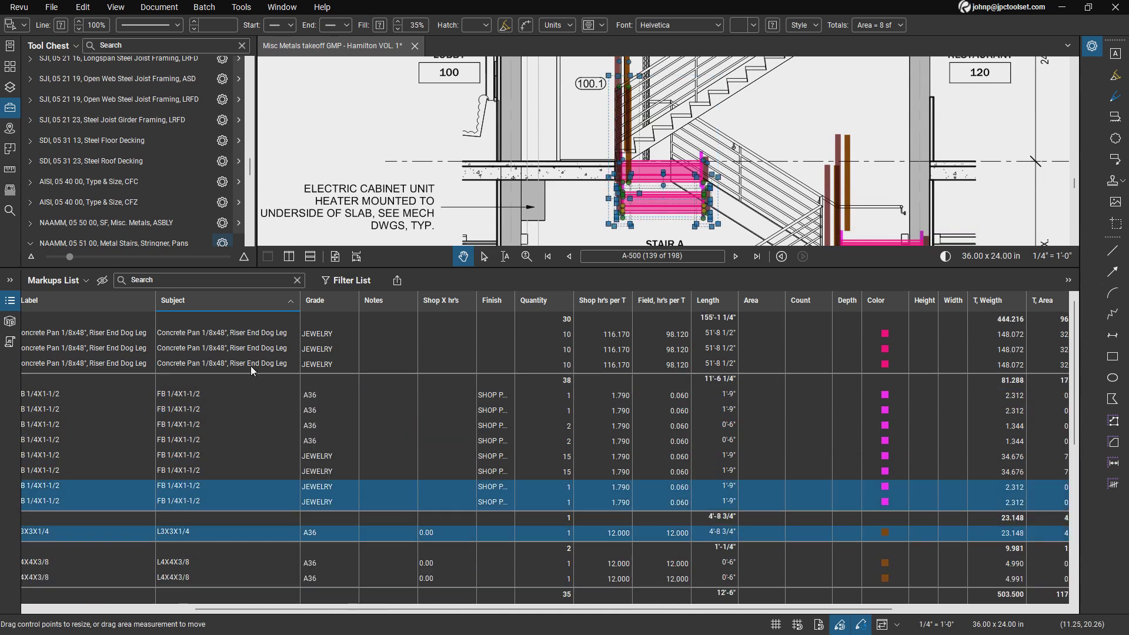
left_click(250, 366)
right_click(251, 366)
left_click(288, 408)
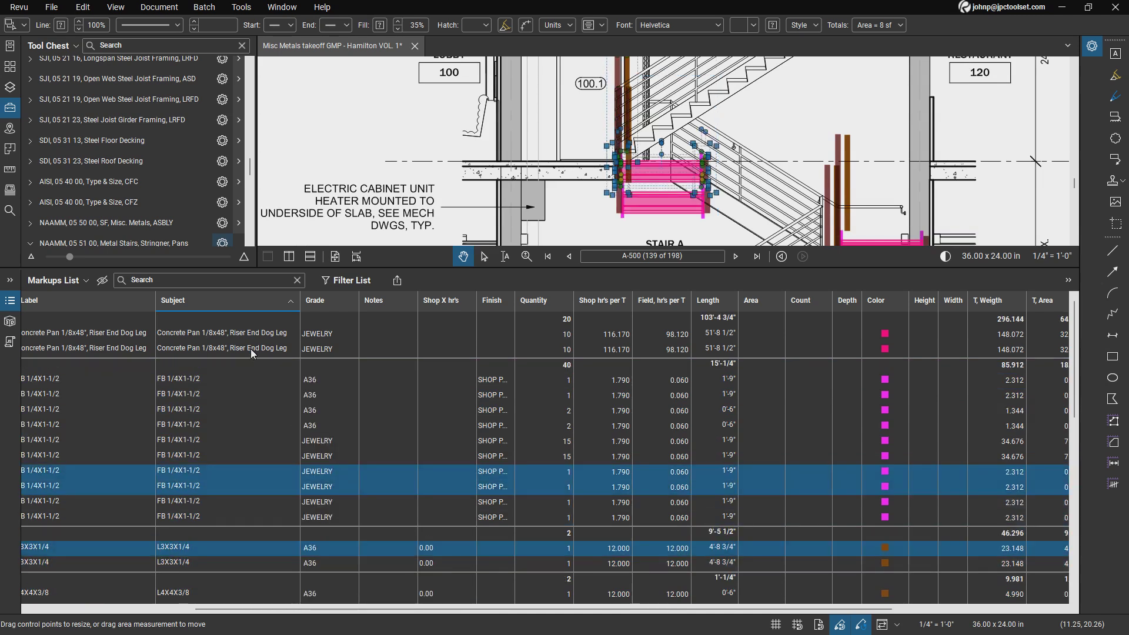
left_click(250, 348)
right_click(251, 349)
left_click(288, 390)
left_click(245, 333)
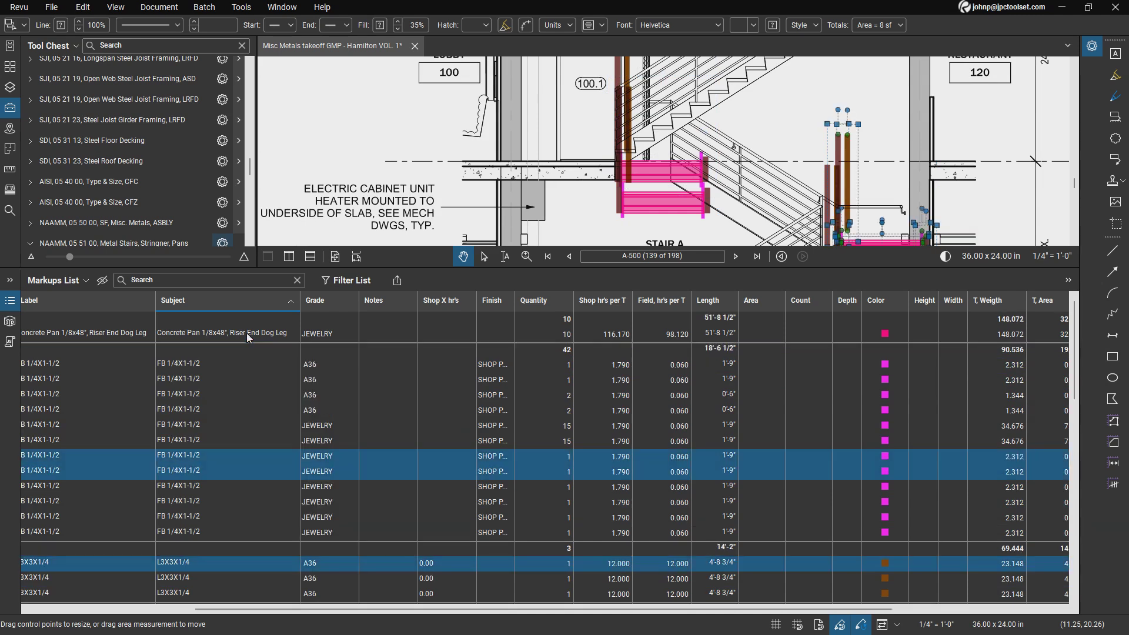
right_click(247, 333)
left_click(288, 376)
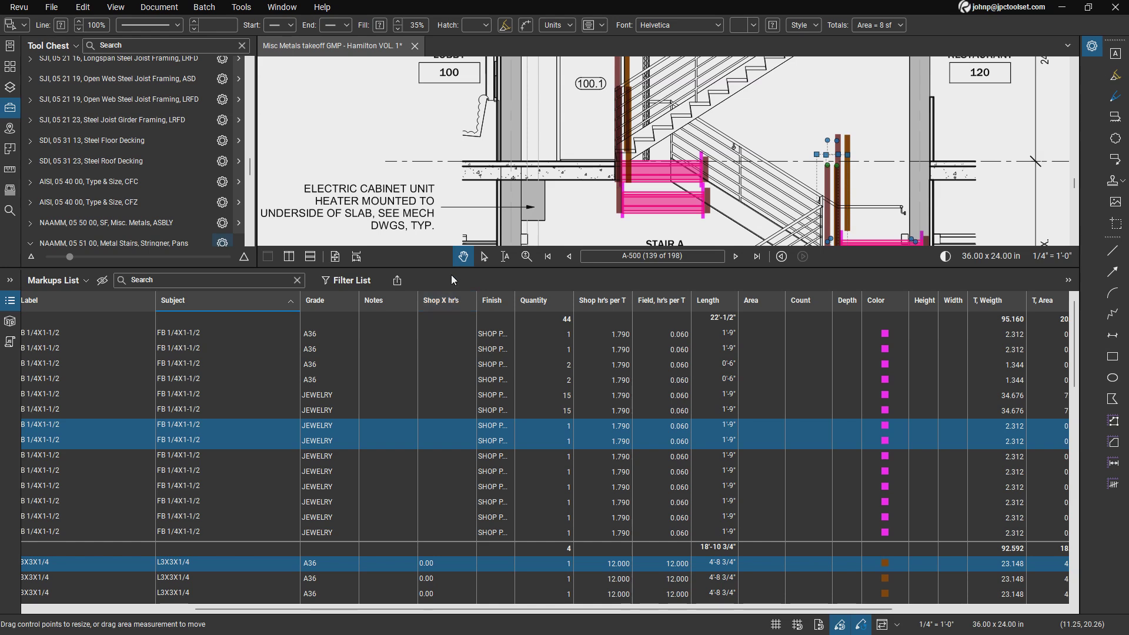
Shrink the markups list, collapse the Metal Stairs tool set and expand the NAAMM 05 52 00 Metal Railings set
left_click_drag(470, 269, 470, 446)
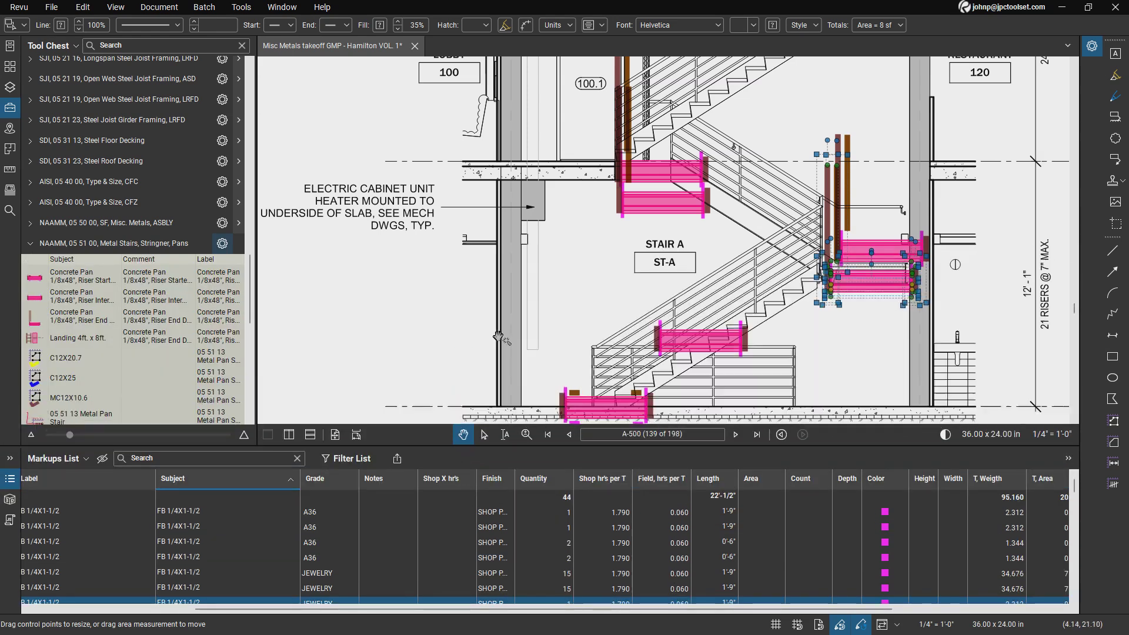
scroll(498, 333, "down", 2)
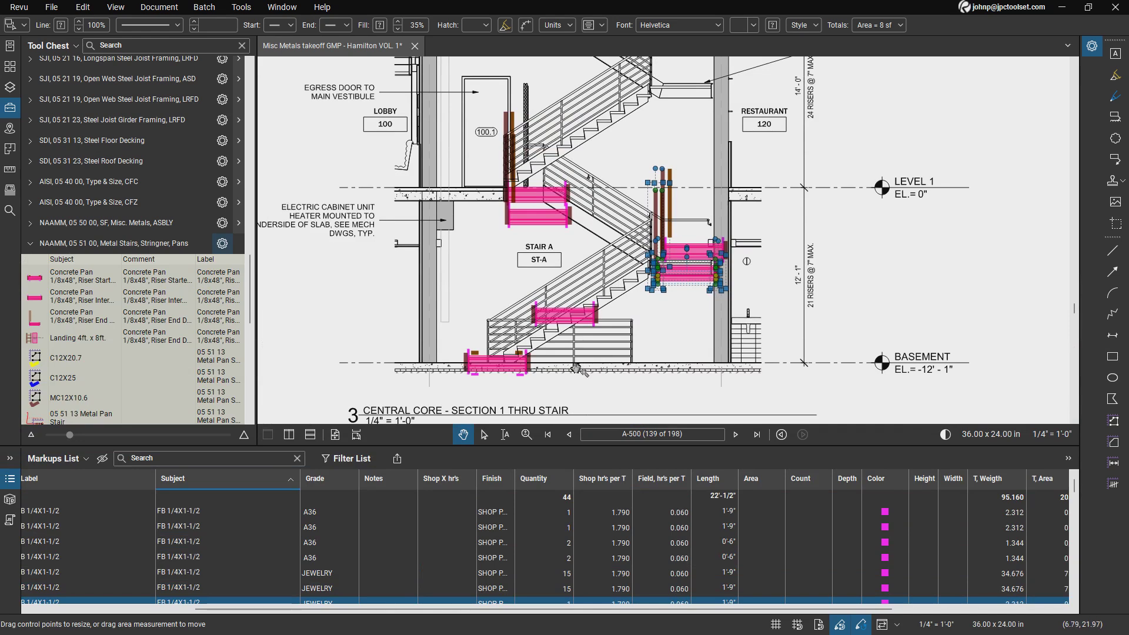
scroll(591, 364, "up", 3)
scroll(591, 363, "down", 2)
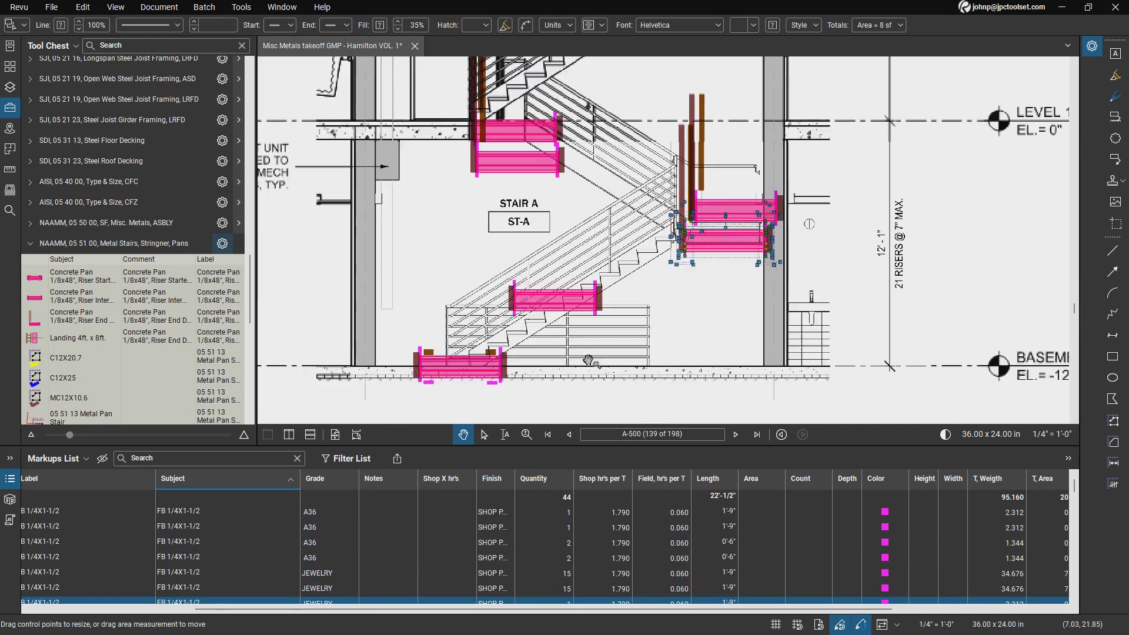
left_click(140, 242)
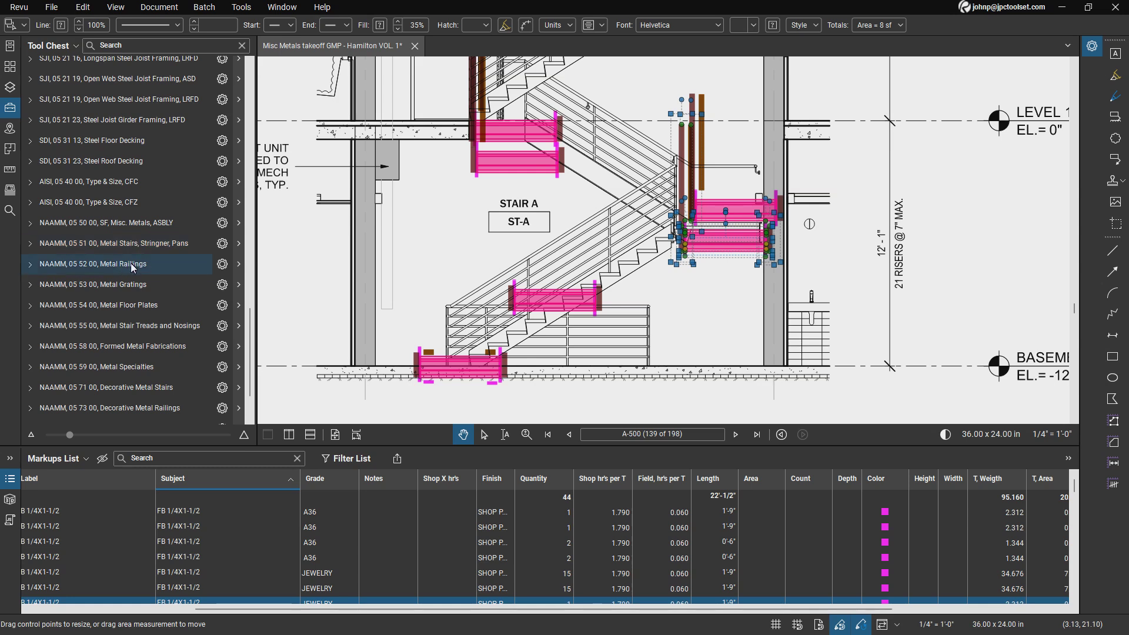
left_click(134, 264)
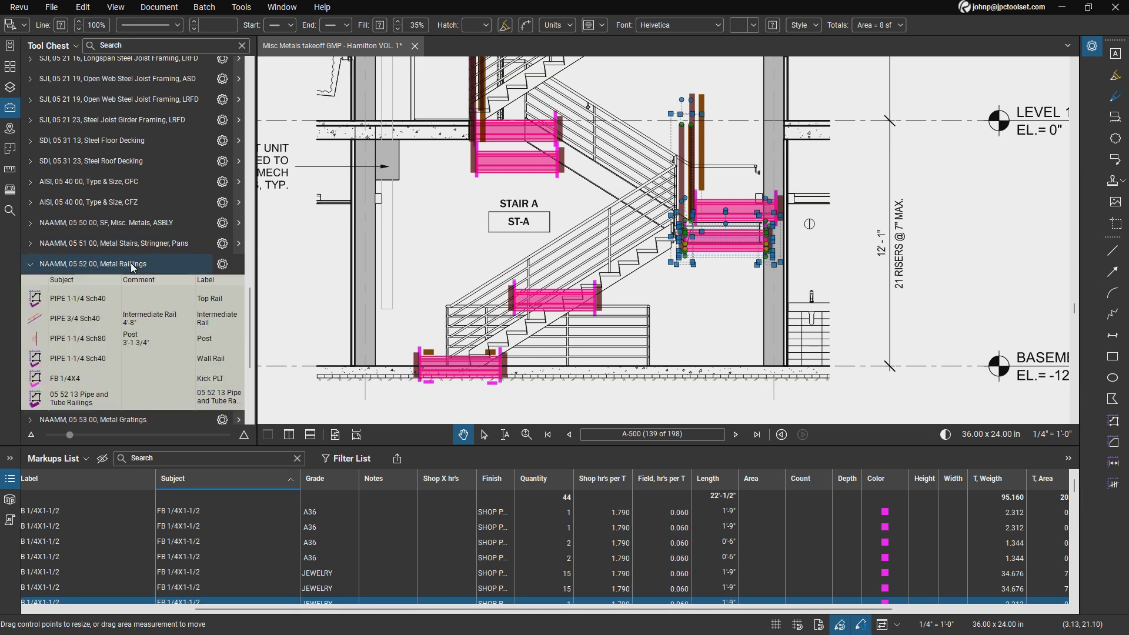
scroll(141, 298, "down", 3)
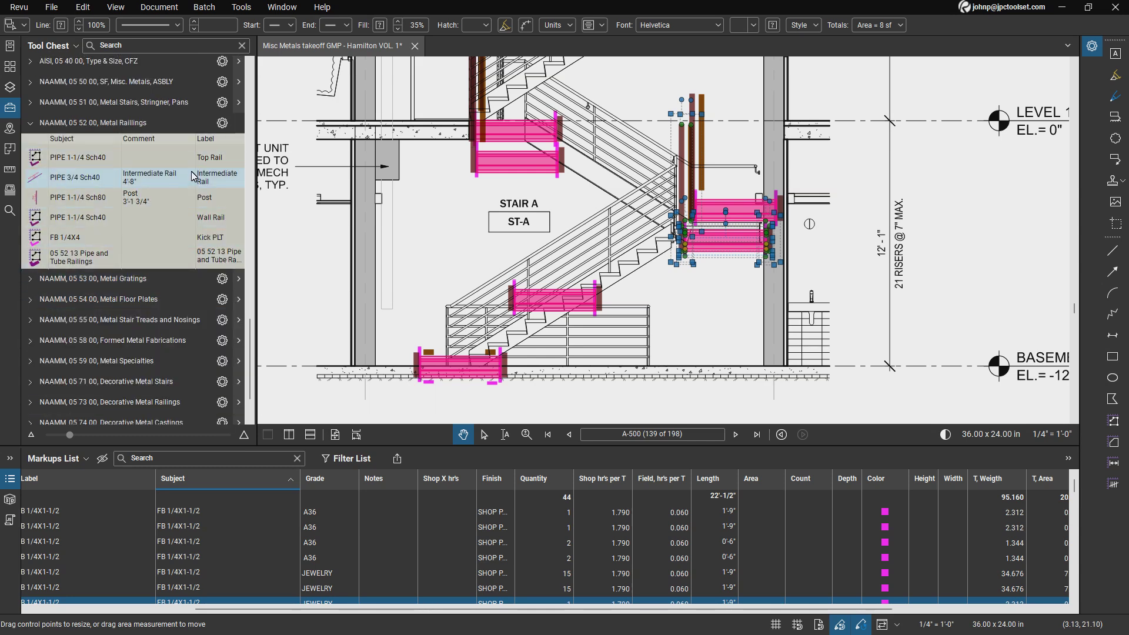
Draw PIPE 1-1/4 Sch40 top rails along the basement guardrail, about 9'-11", and along the lower flight's sloped railing, about 13'-9"
left_click(210, 164)
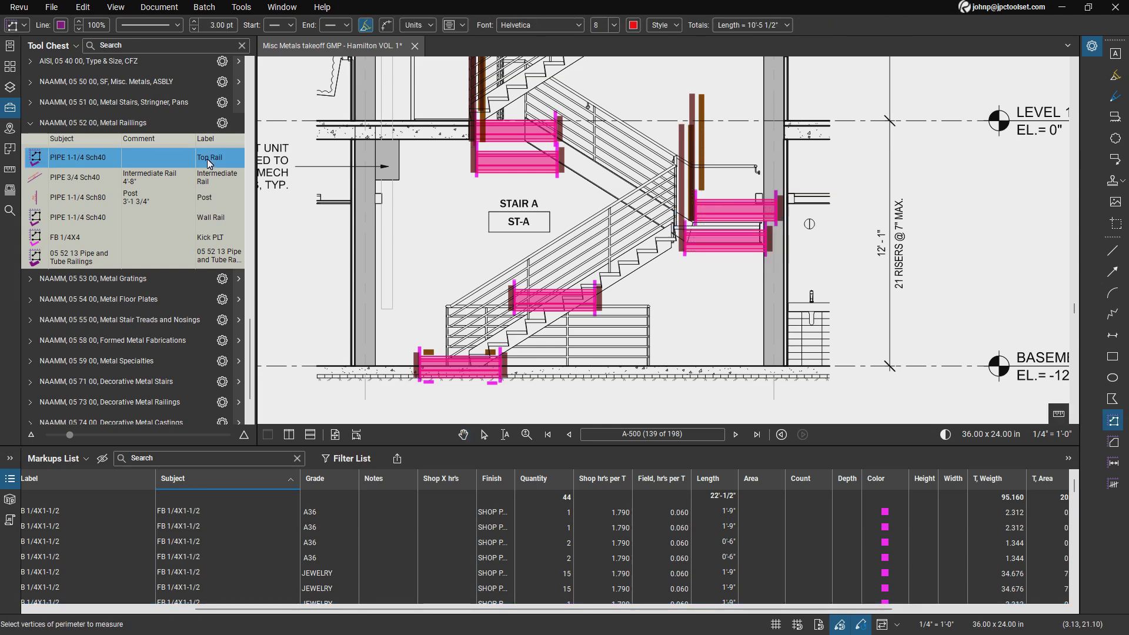
left_click(648, 305)
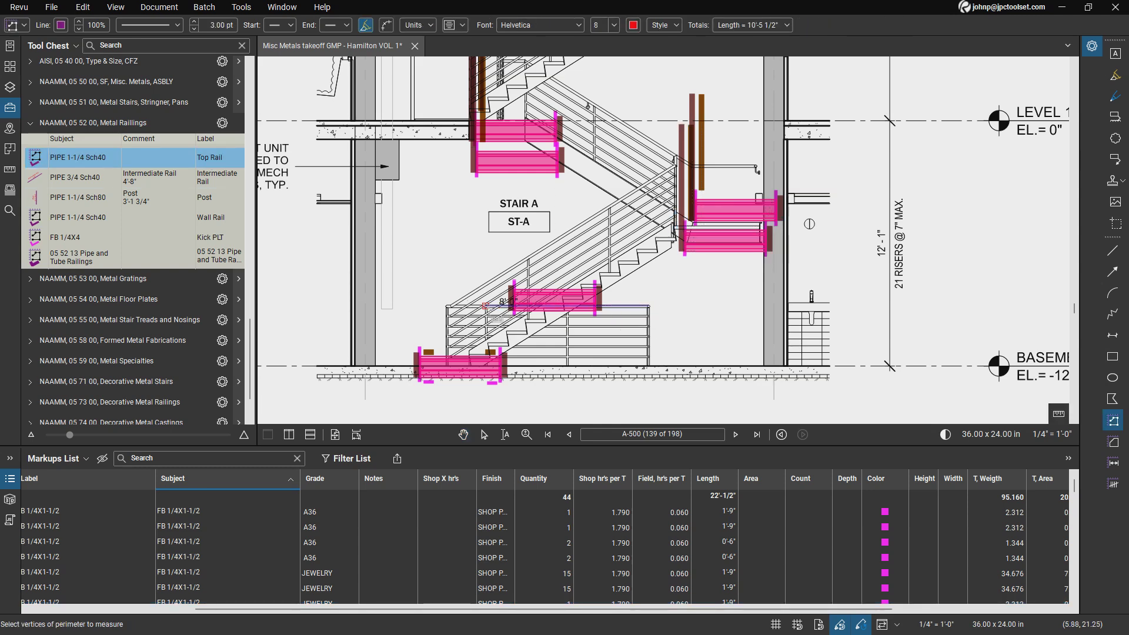
double_click(446, 306)
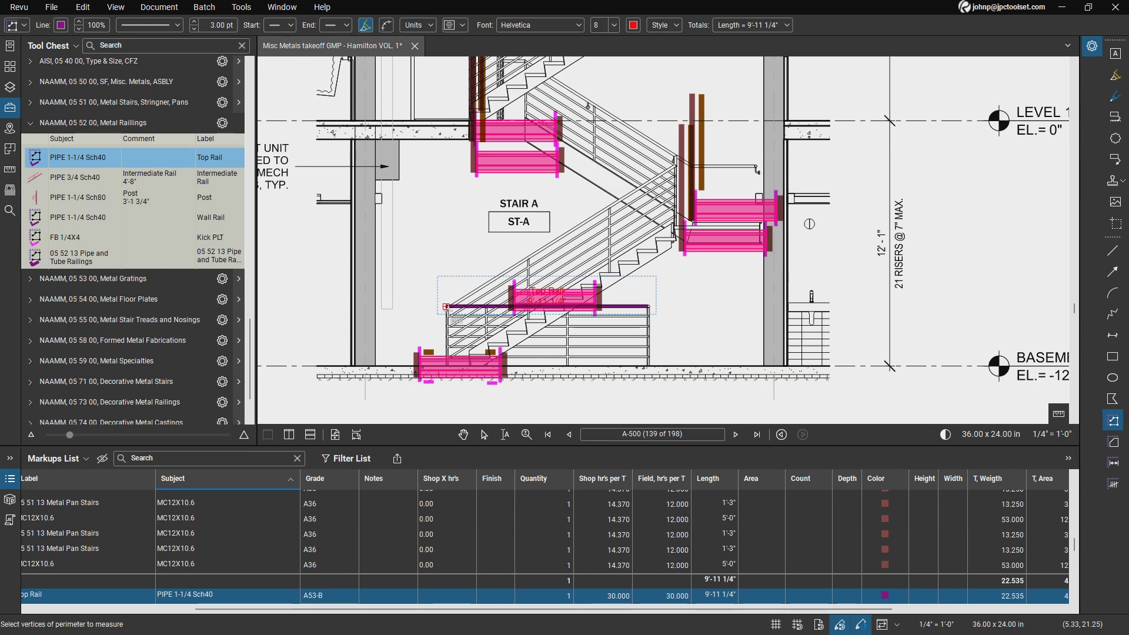
left_click(446, 306)
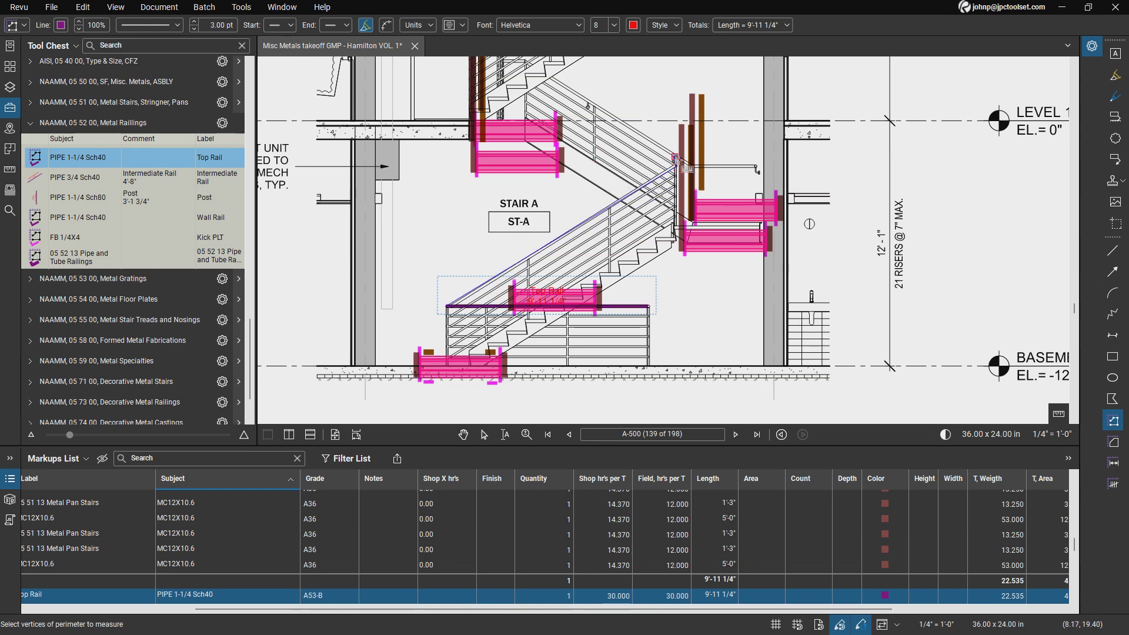
double_click(676, 157)
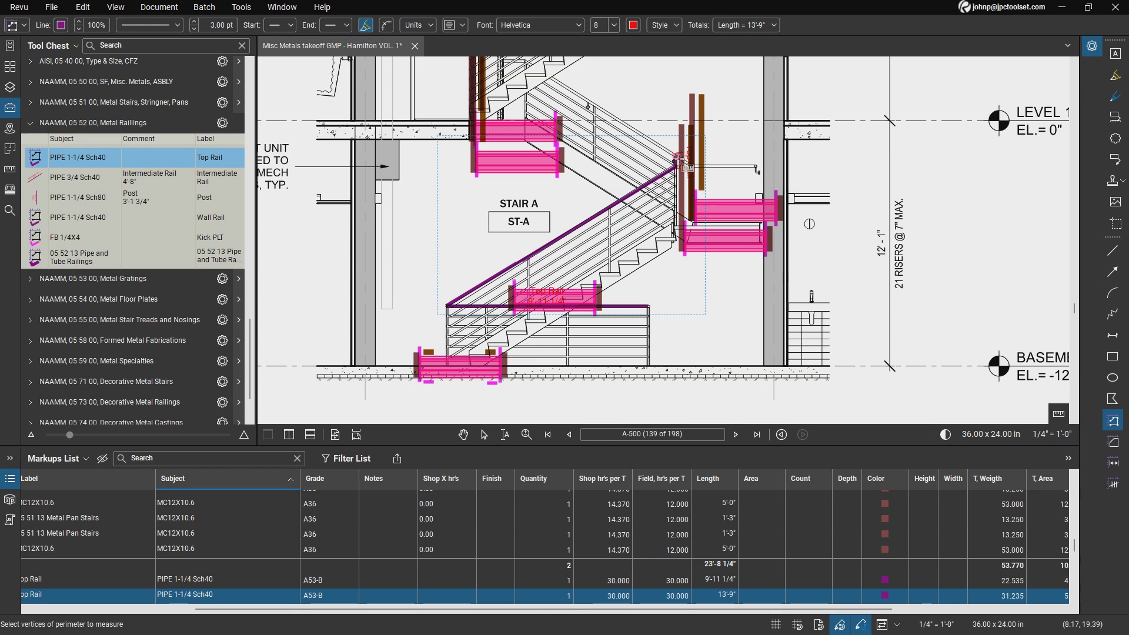
Draw a top rail about 9'-11" long up the flight to Level 1, ending in a short horizontal extension
left_click(677, 157)
scroll(652, 159, "up", 3)
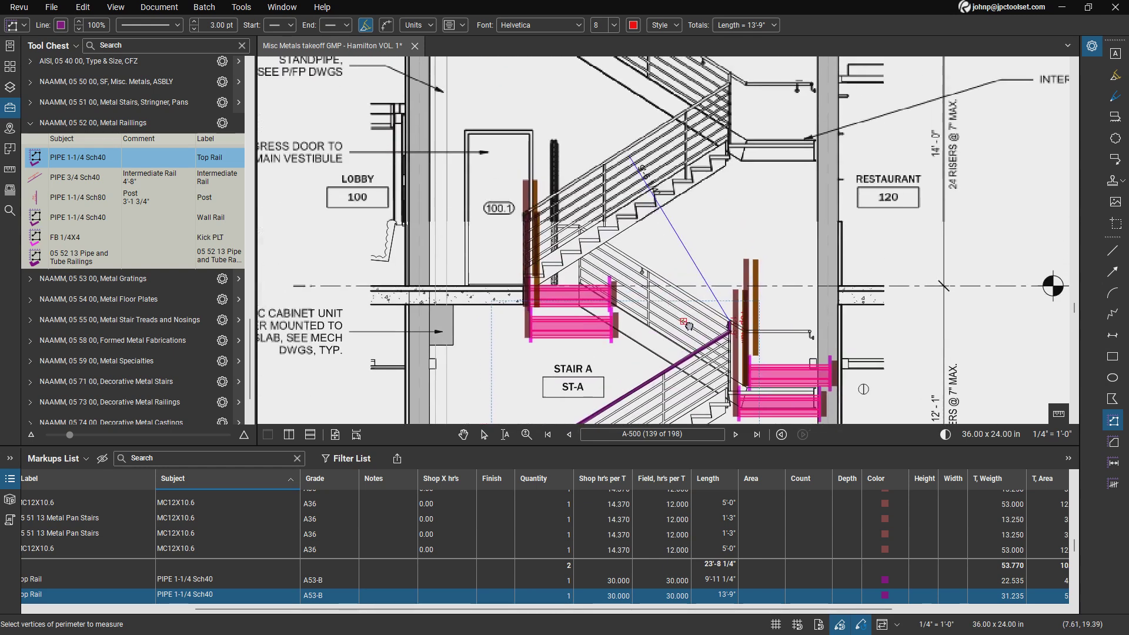
scroll(653, 159, "left", 1)
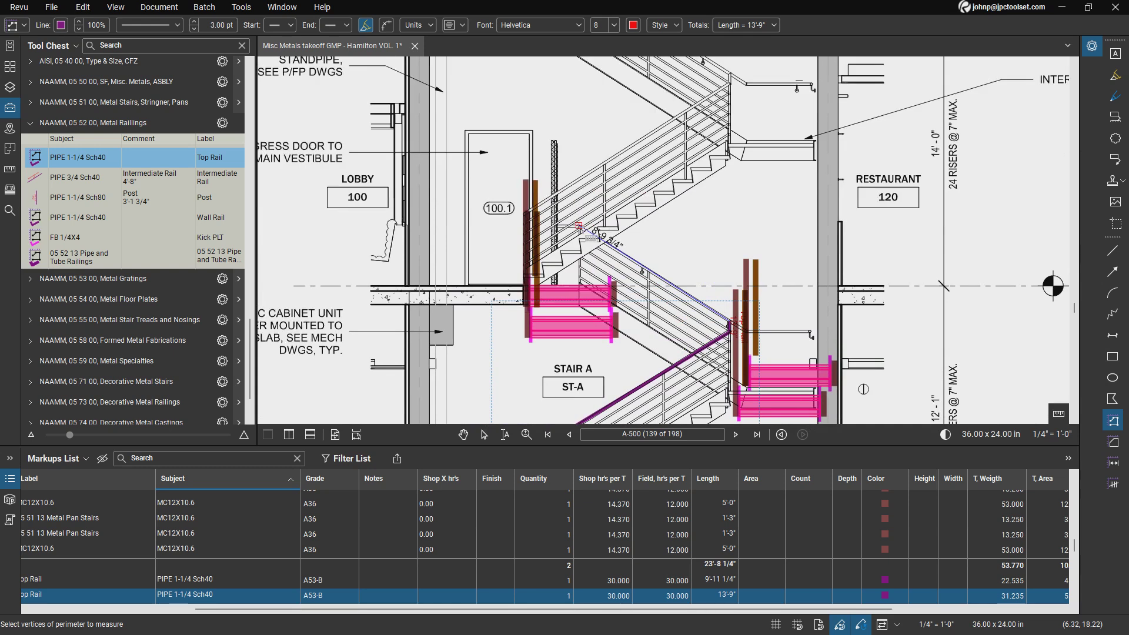
left_click(579, 226)
double_click(557, 226)
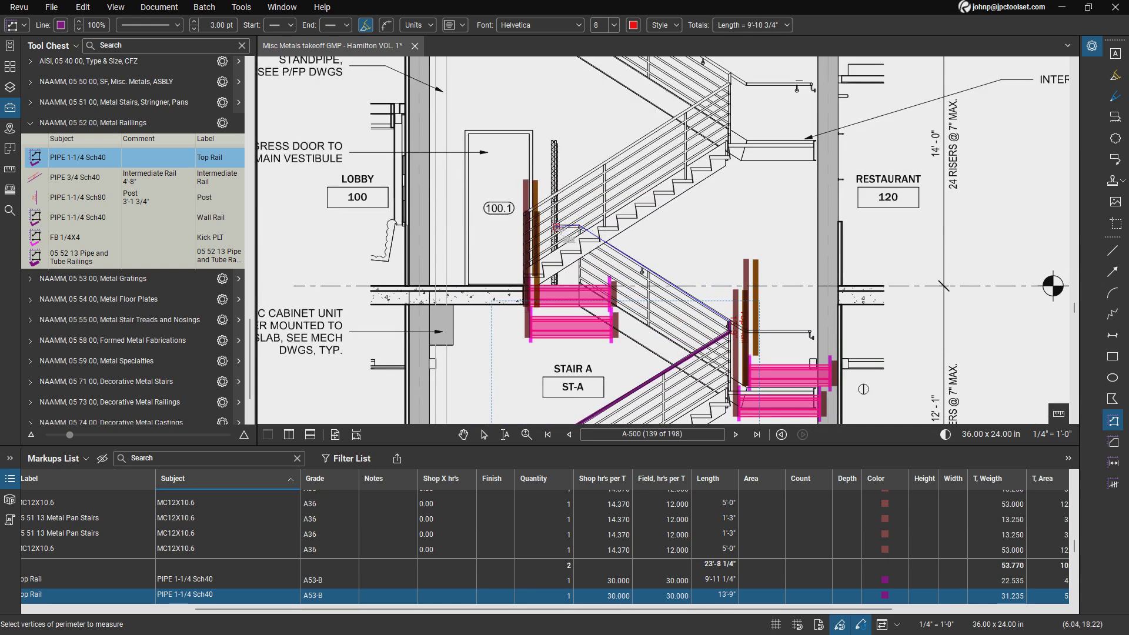
Place 3'-1 3/4" PIPE 1-1/4 Sch80 posts at the railing post locations along both flights between the basement and Level 1
scroll(566, 234, "down", 3)
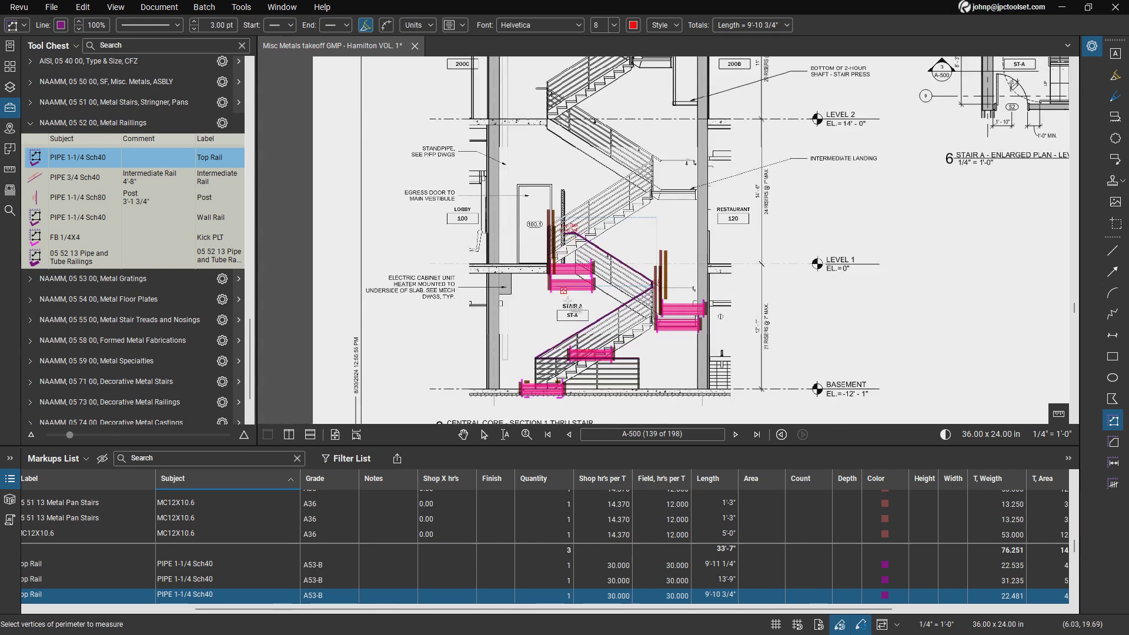
scroll(558, 353, "up", 3)
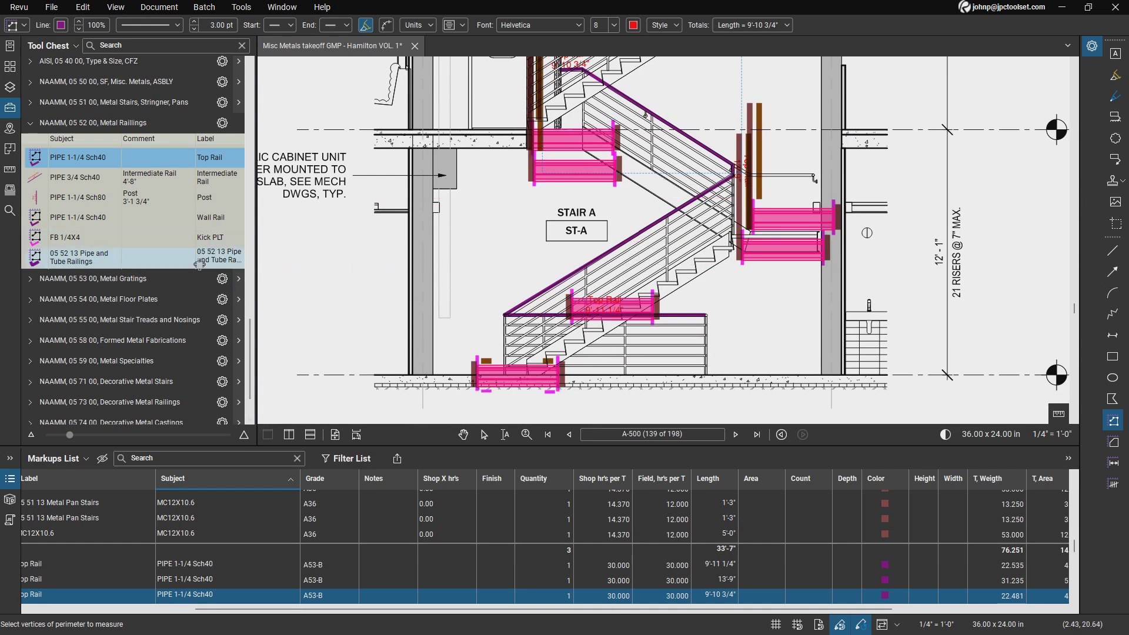
left_click(88, 198)
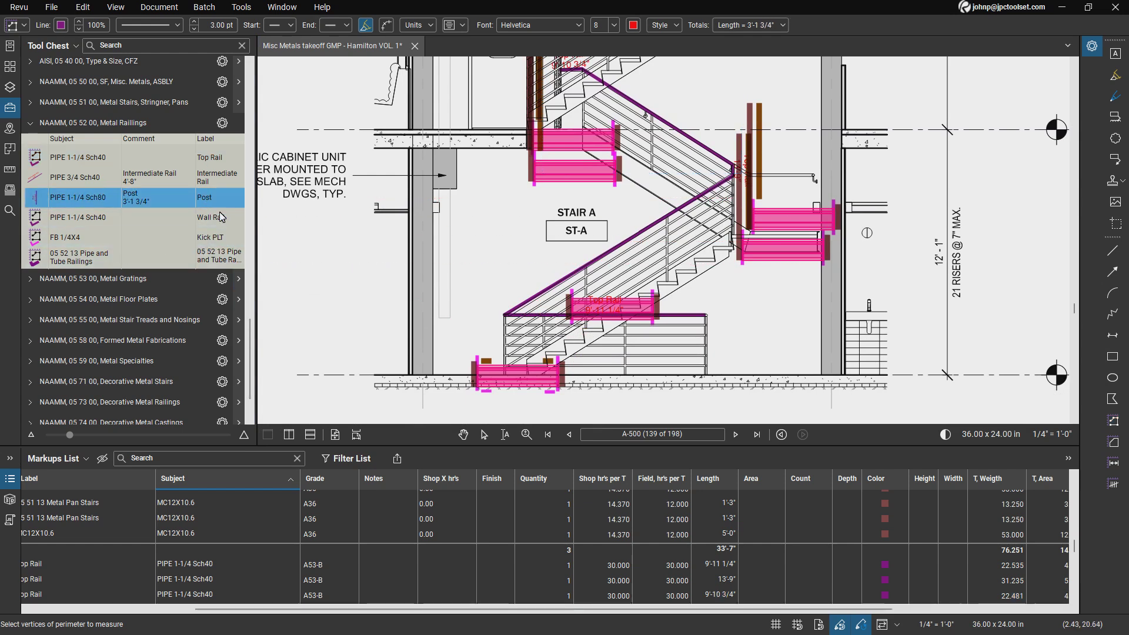
left_click(509, 379)
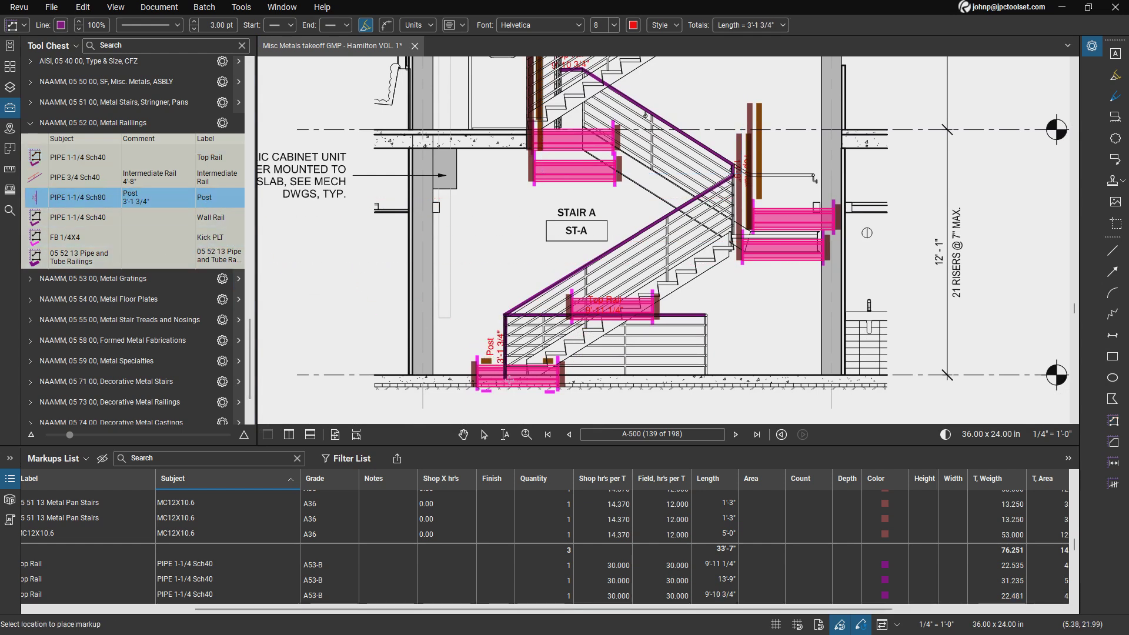
left_click(587, 331)
left_click(667, 283)
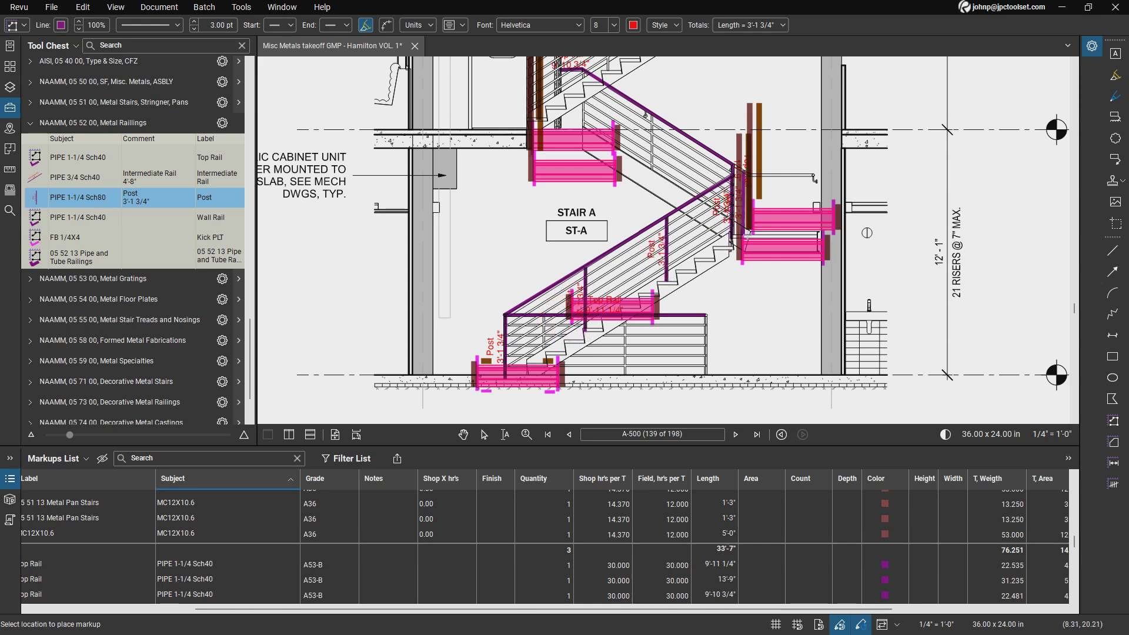
left_click(733, 240)
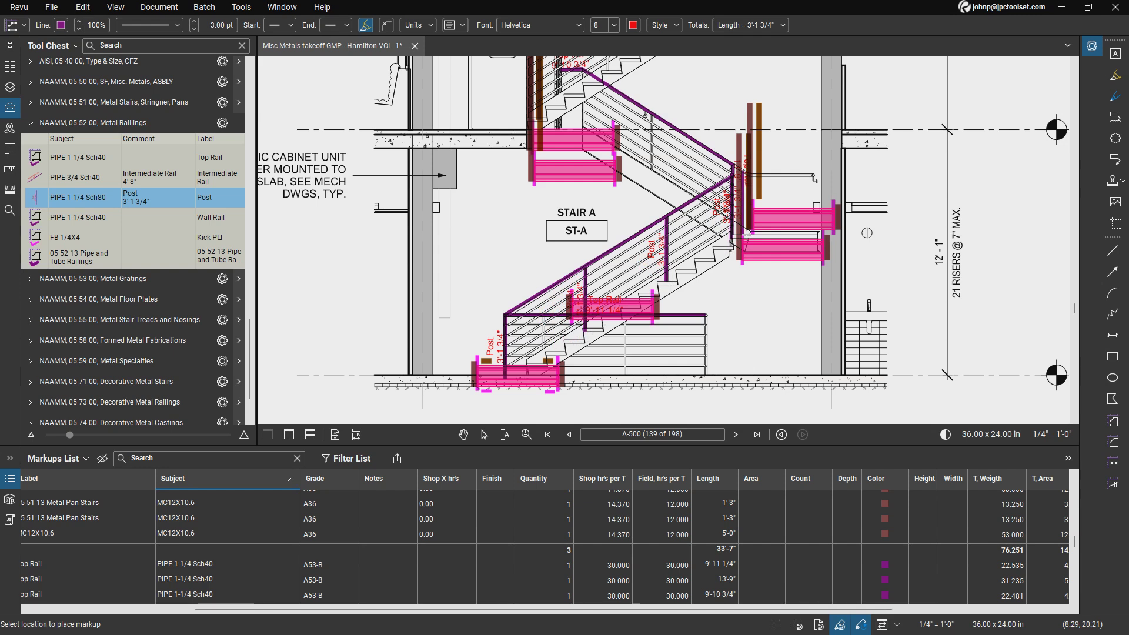
left_click(653, 175)
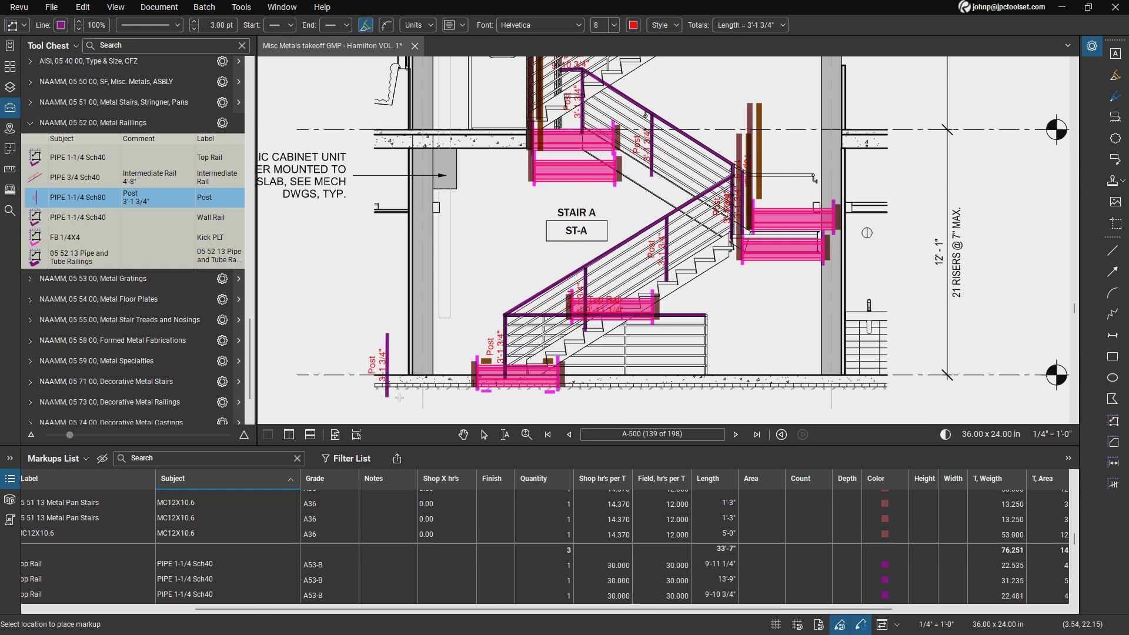
key("Escape")
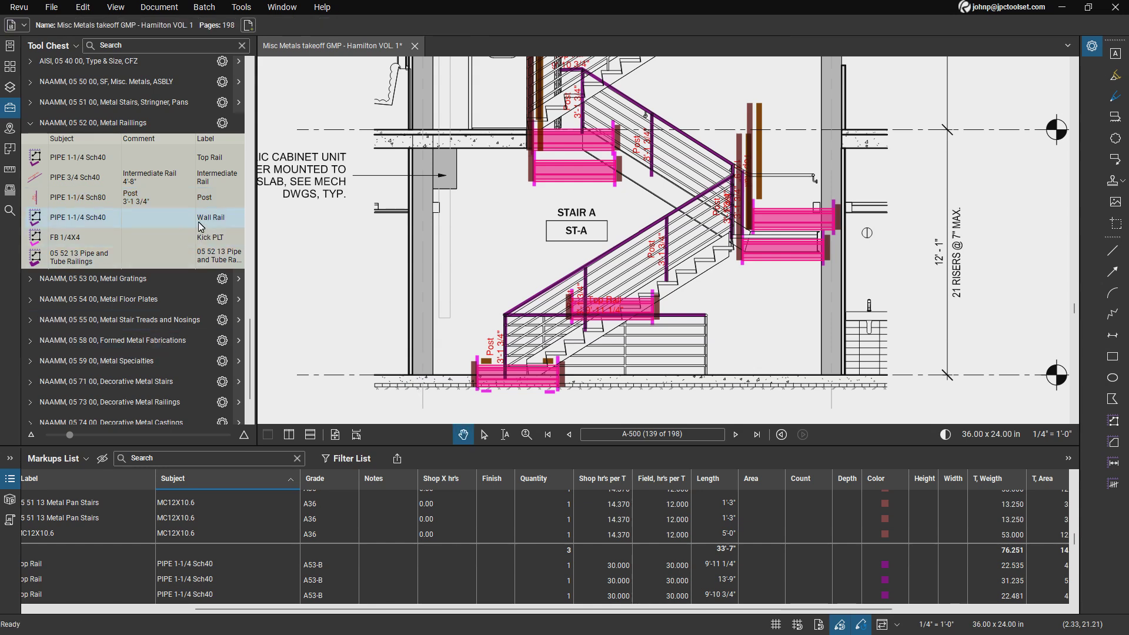
Place a 4'-8" PIPE 3/4 Sch40 intermediate rail in the lower flight's first railing bay and set its quantity to 35
left_click(215, 185)
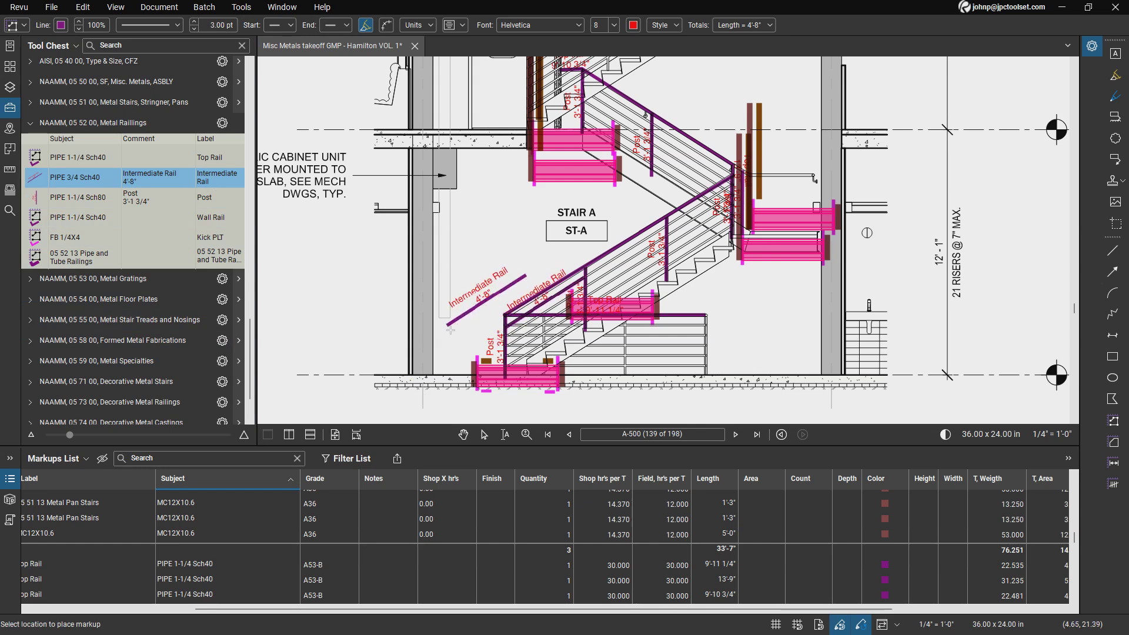
key("Escape")
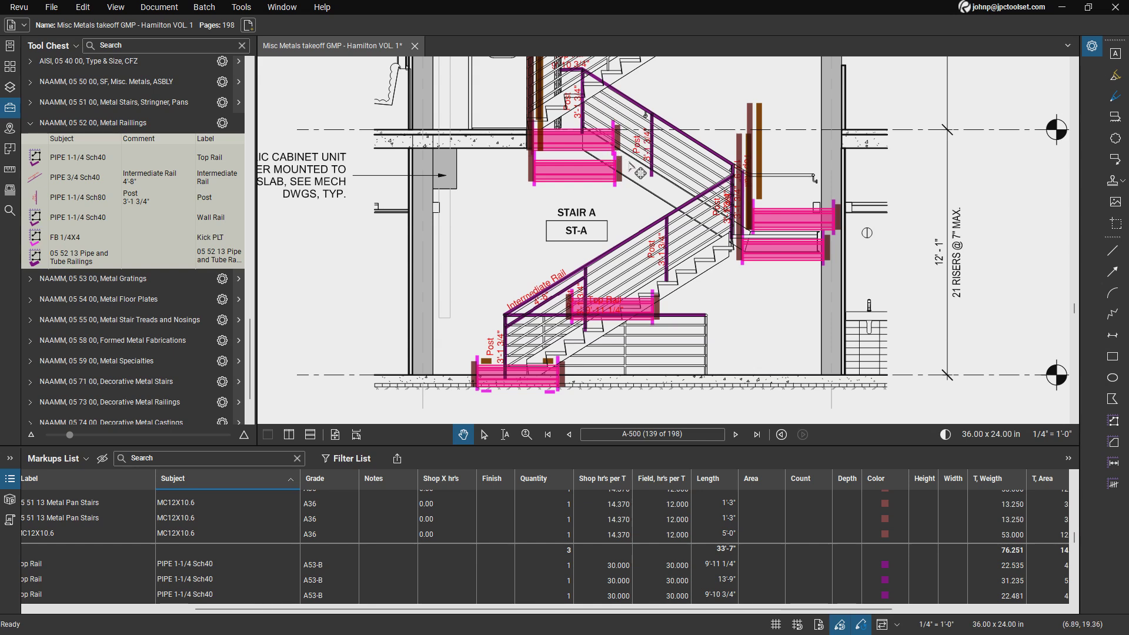
left_click(551, 300)
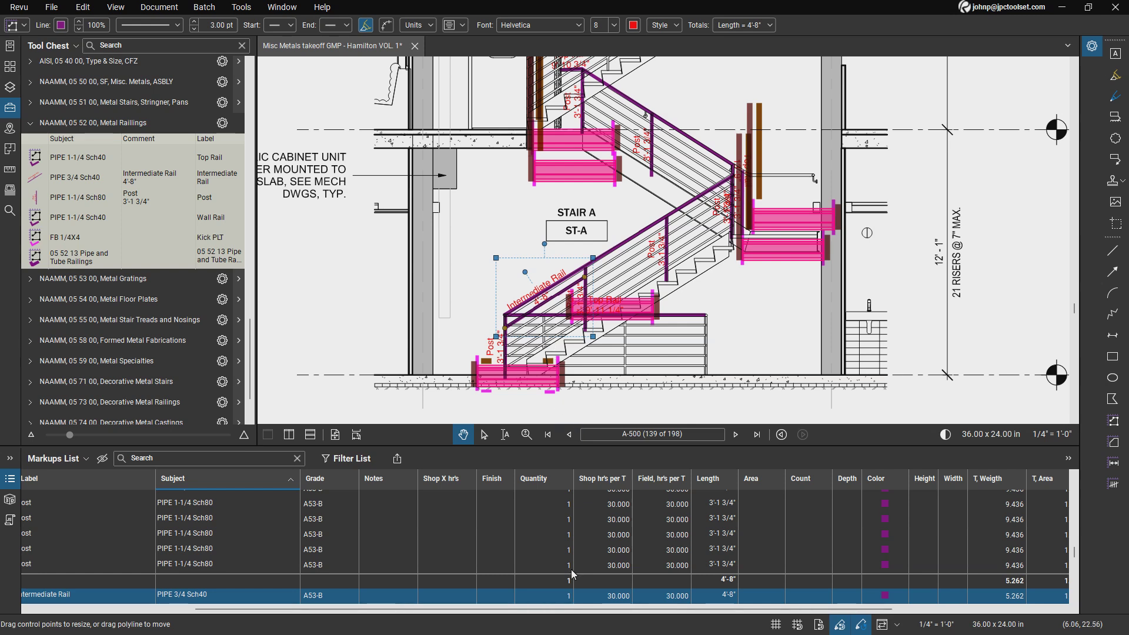
left_click(545, 597)
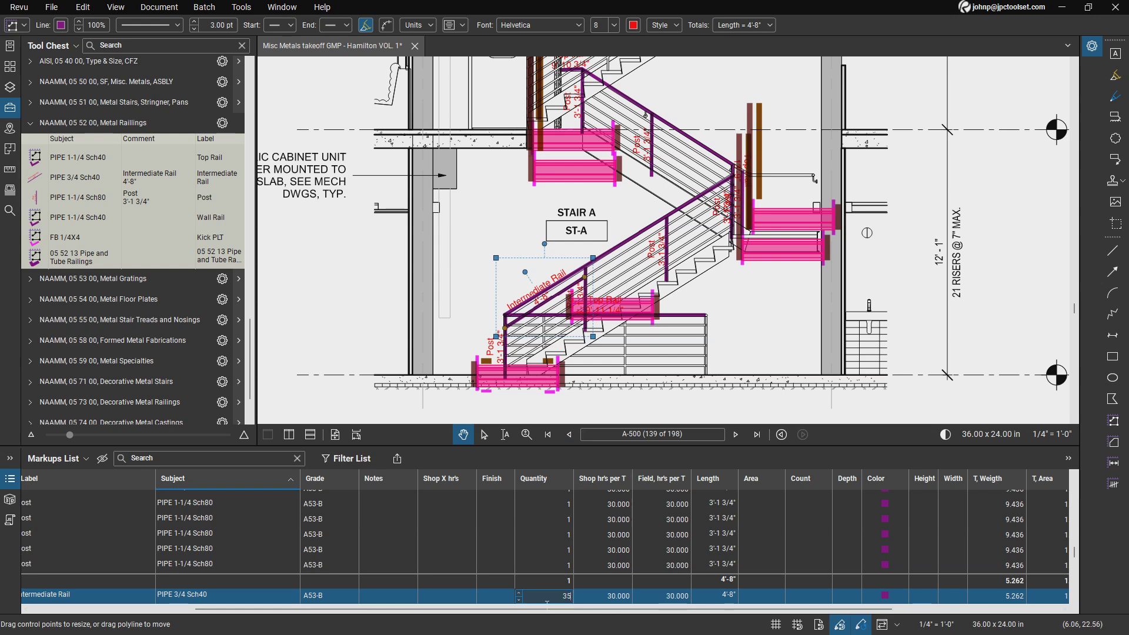
key("Return")
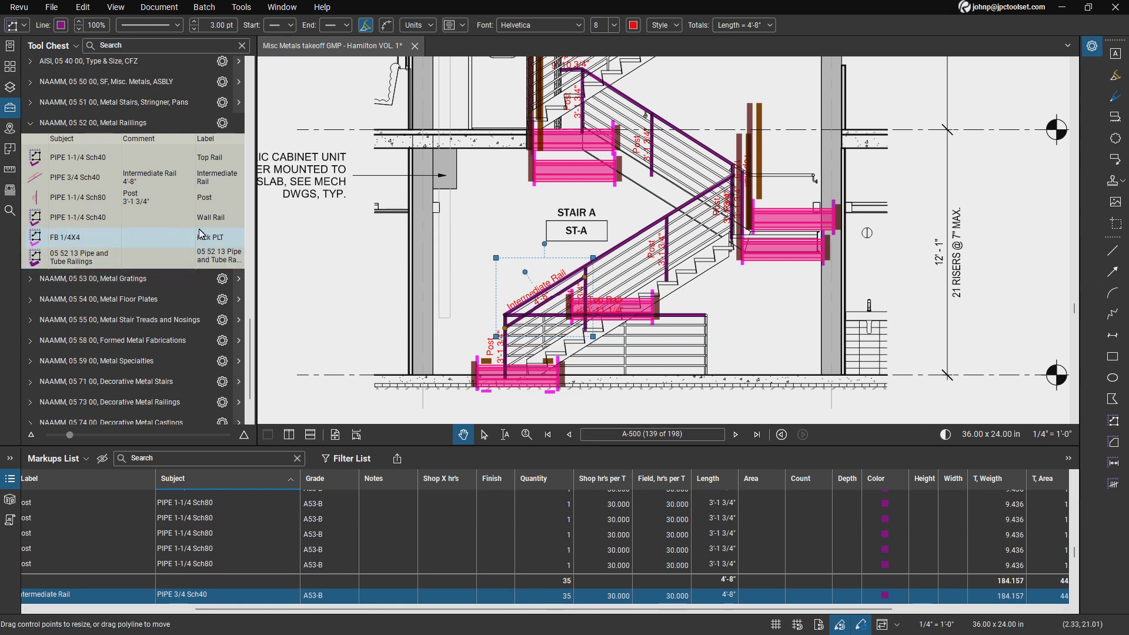
Place three PIPE 1-1/4 Sch80 posts along the horizontal basement guardrail, including one at its far end
left_click(200, 198)
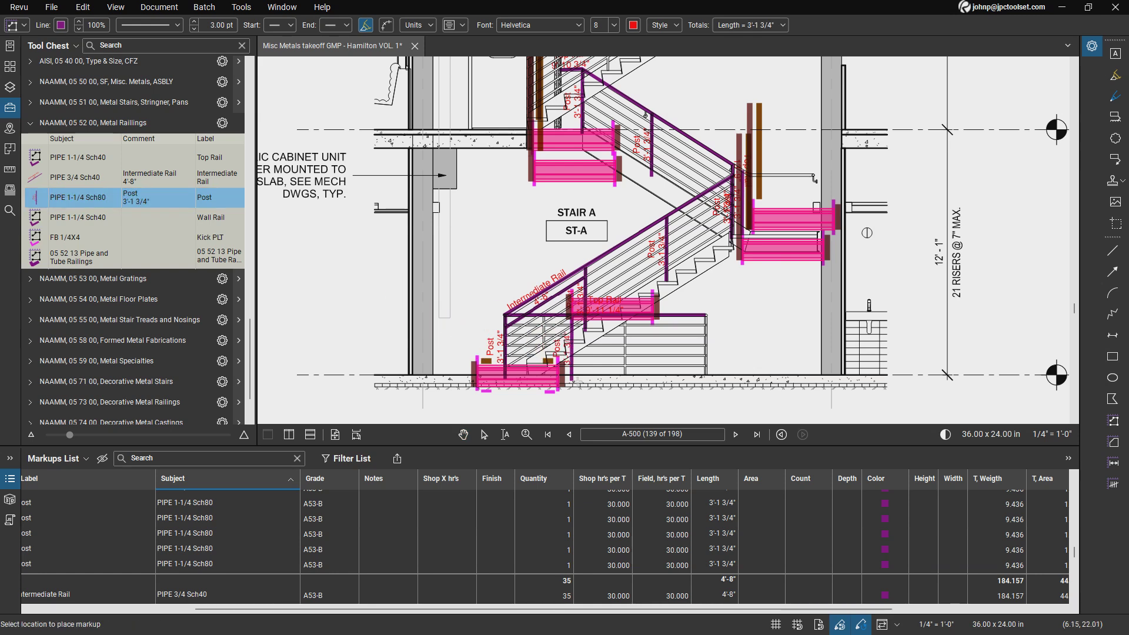
left_click(625, 377)
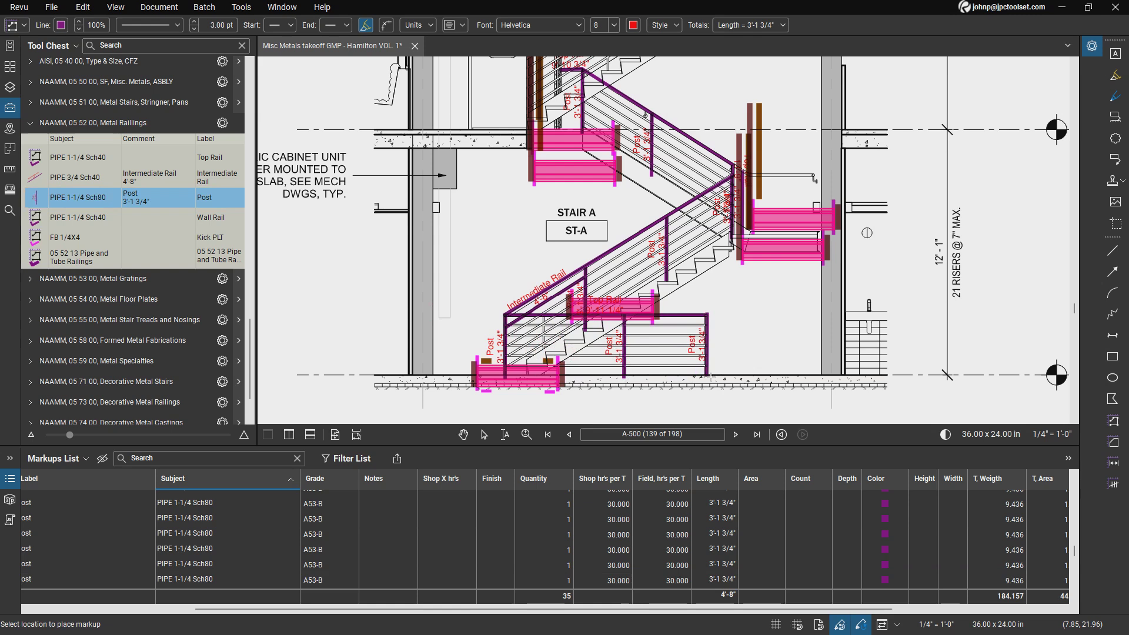
left_click(557, 377)
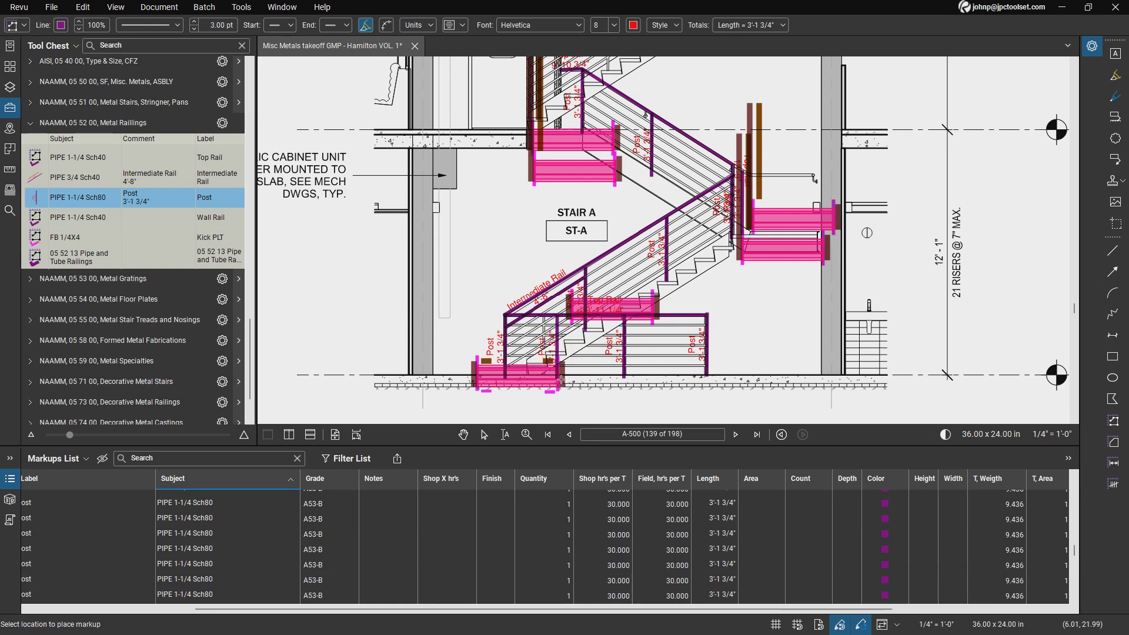
Draw a PIPE 1-1/4 Sch40 wall rail about 1'-3 1/2" long as a horizontal extension at the foot of the basement flight
key("Escape")
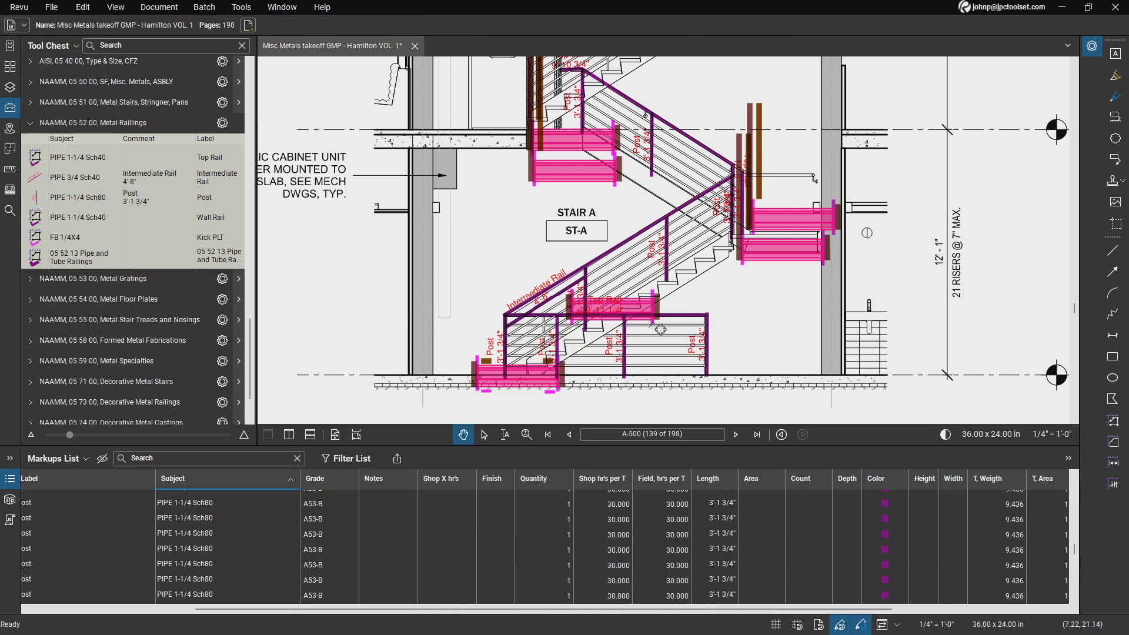
scroll(535, 388, "down", 4)
scroll(547, 388, "up", 3)
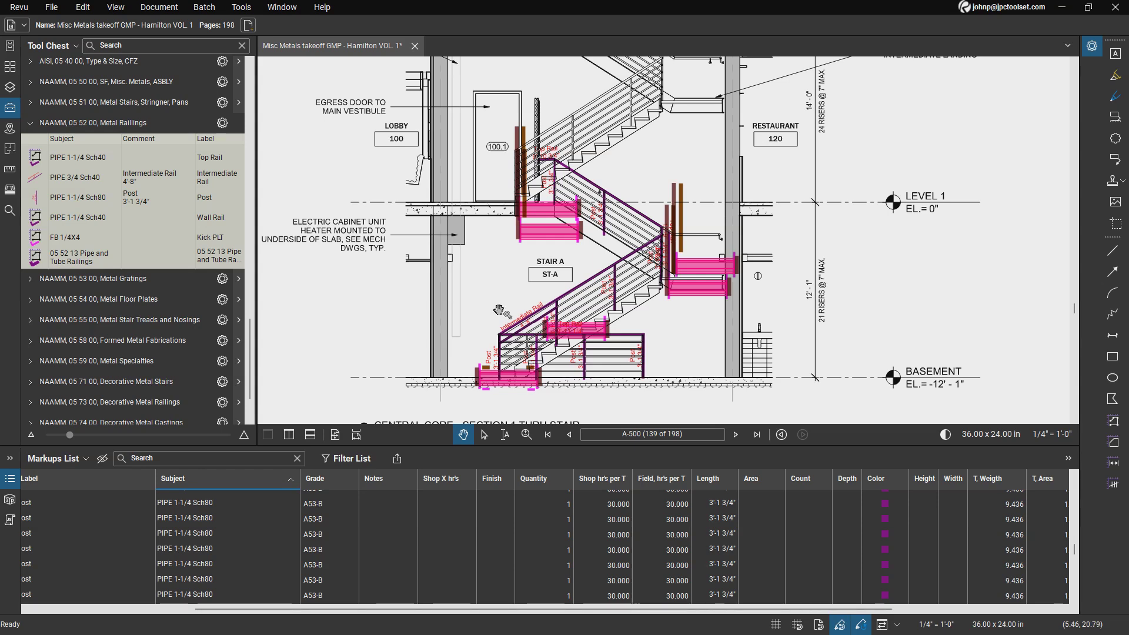
left_click(222, 221)
scroll(479, 347, "up", 2)
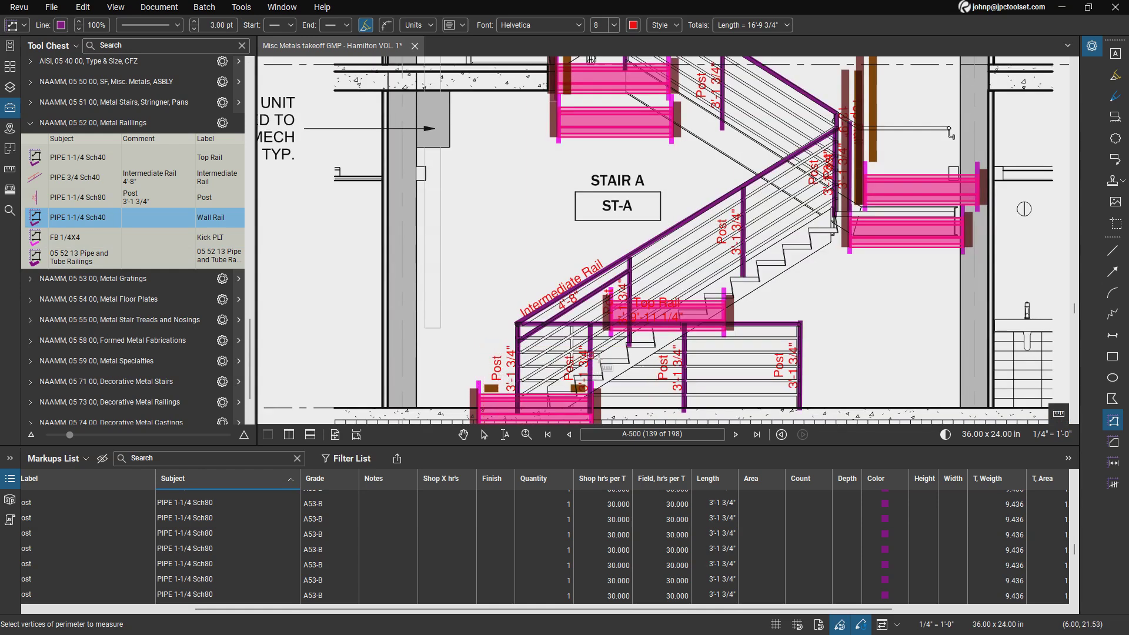
scroll(618, 372, "down", 1)
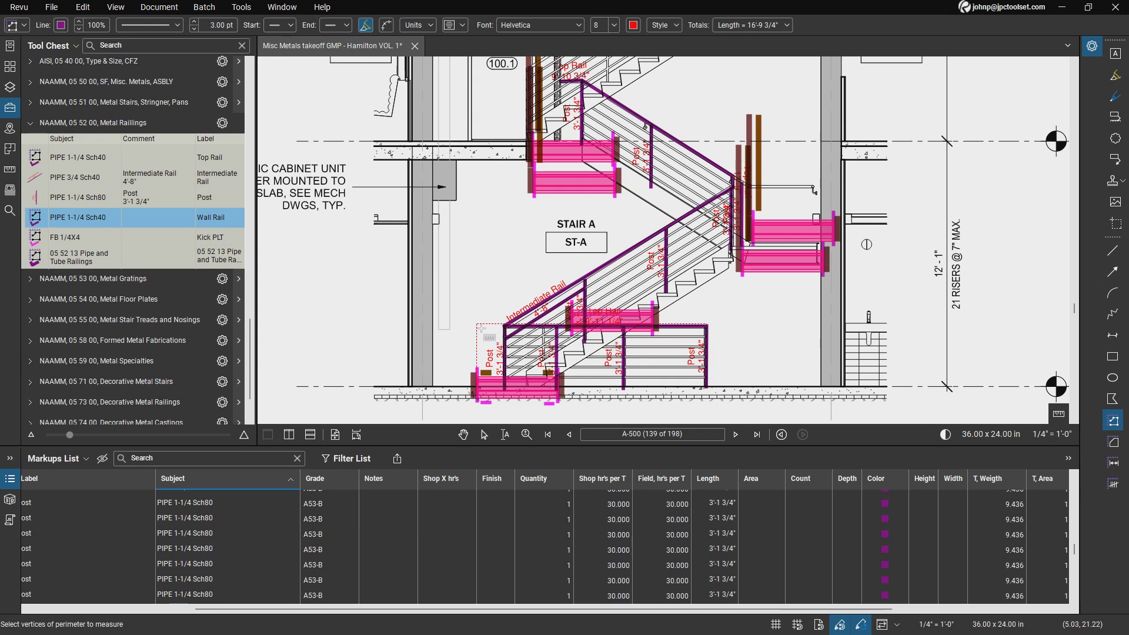
left_click(478, 324)
double_click(505, 325)
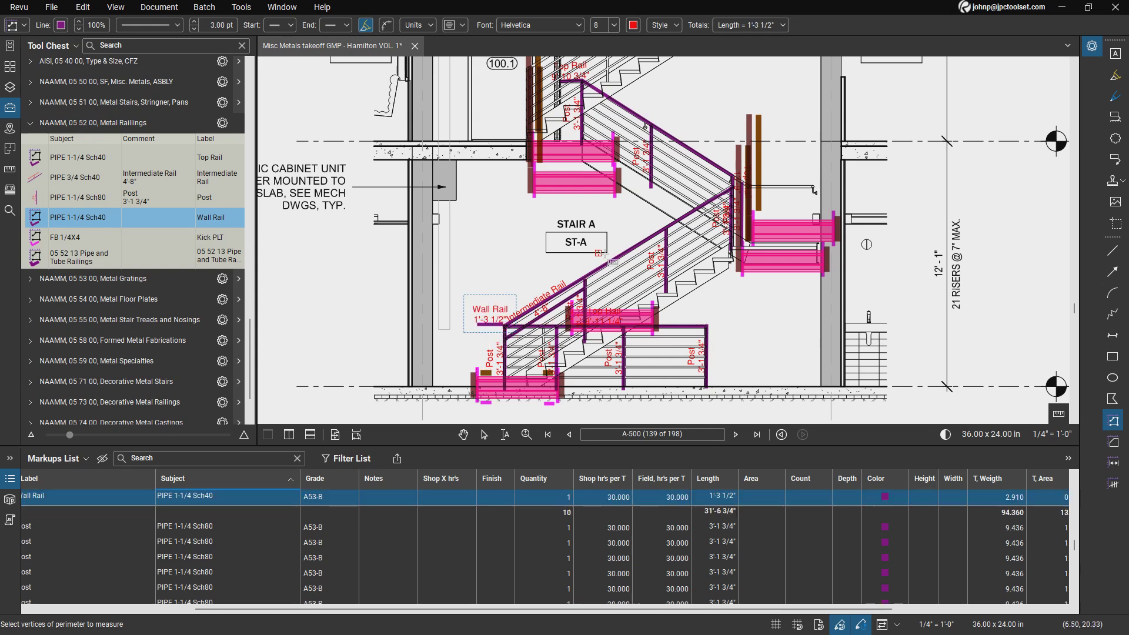
Draw wall rails about 4'-4 1/4" and 4'-1/2" long at the intermediate landing, plus one about 1'-1/2" long at the Level 1 rail extension
left_click(736, 182)
double_click(822, 180)
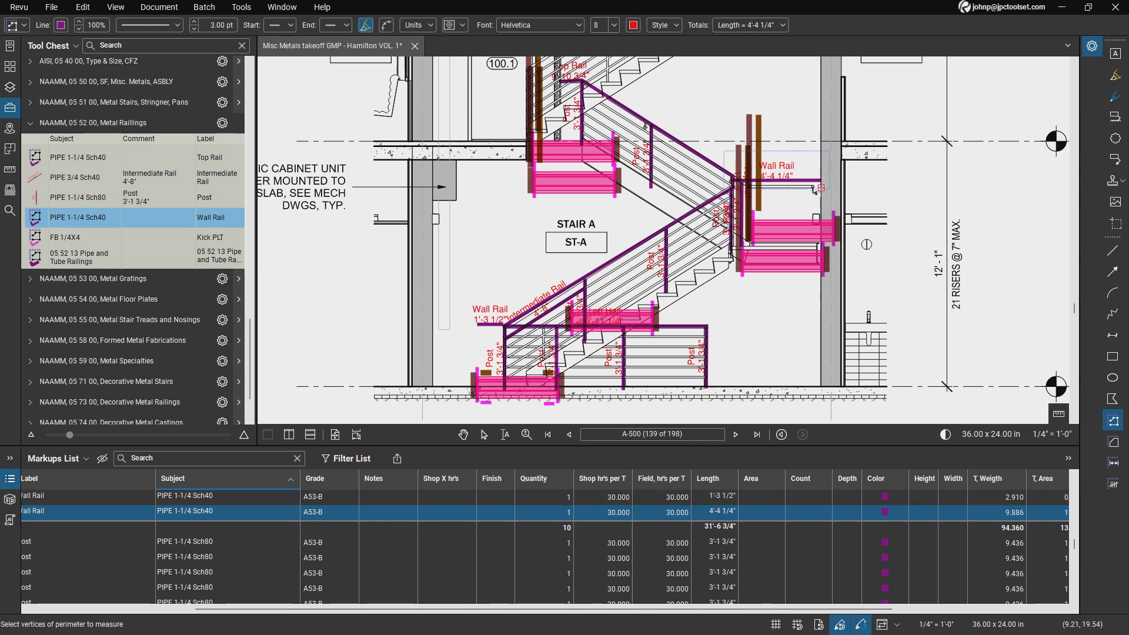
left_click(815, 189)
double_click(741, 186)
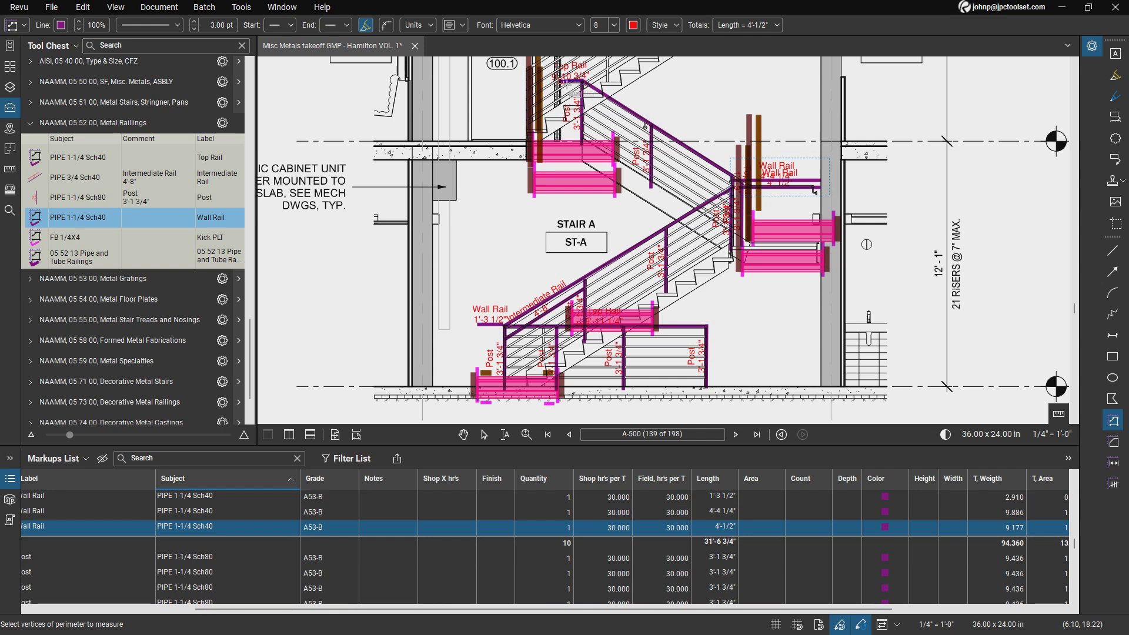
double_click(568, 88)
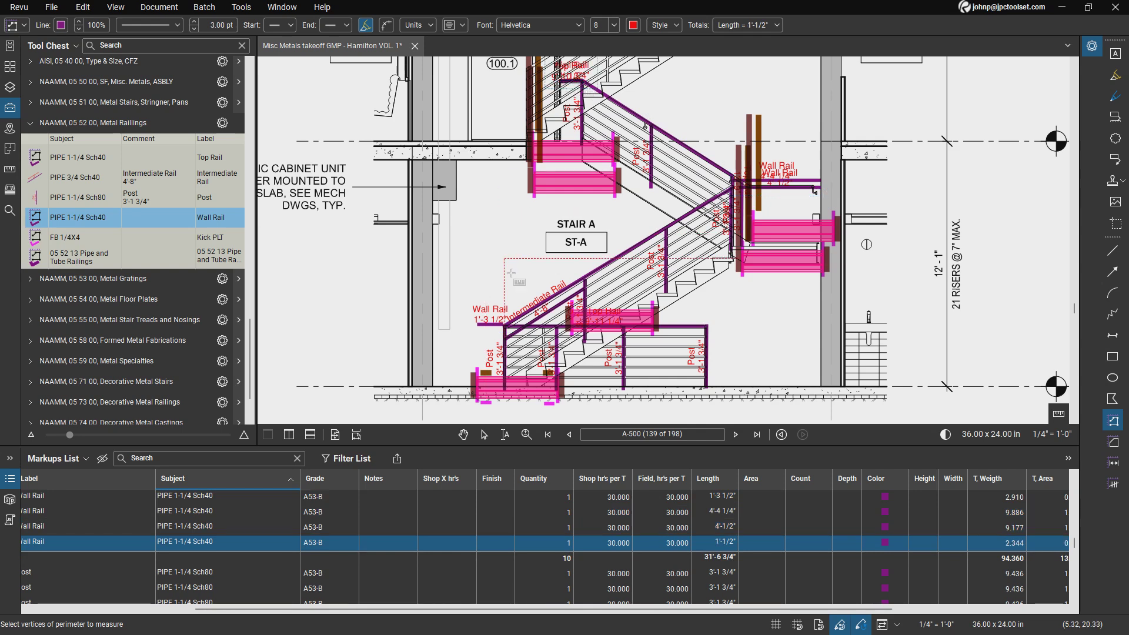
key("Escape")
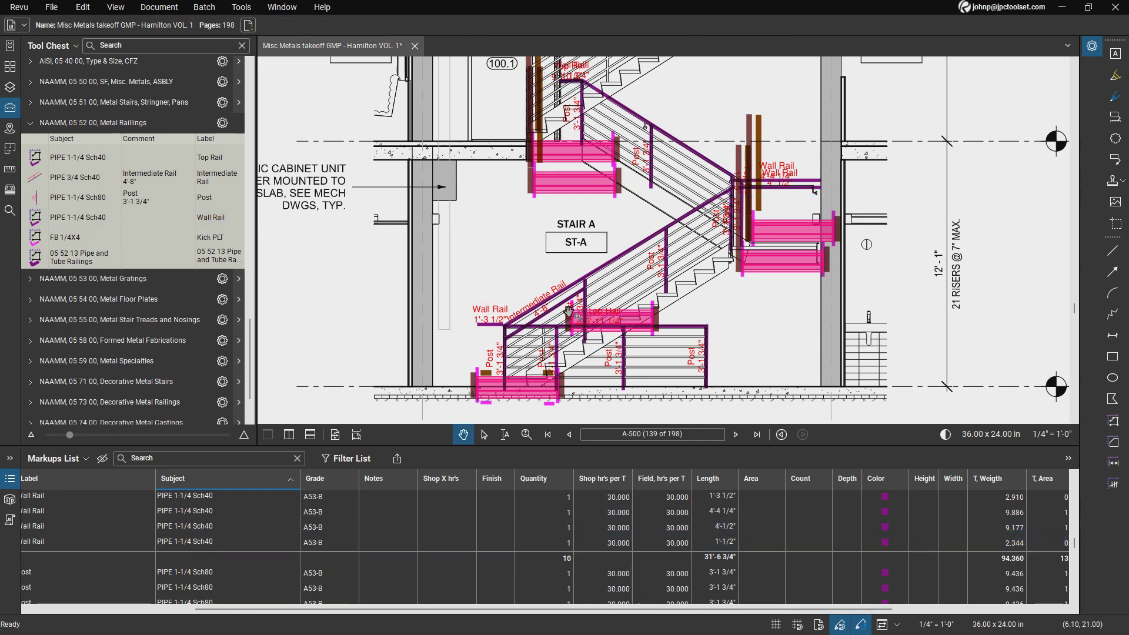
Examine the placed rails on the section and the pipe and pan entries in the enlarged markups list
left_click_drag(669, 258, 501, 279)
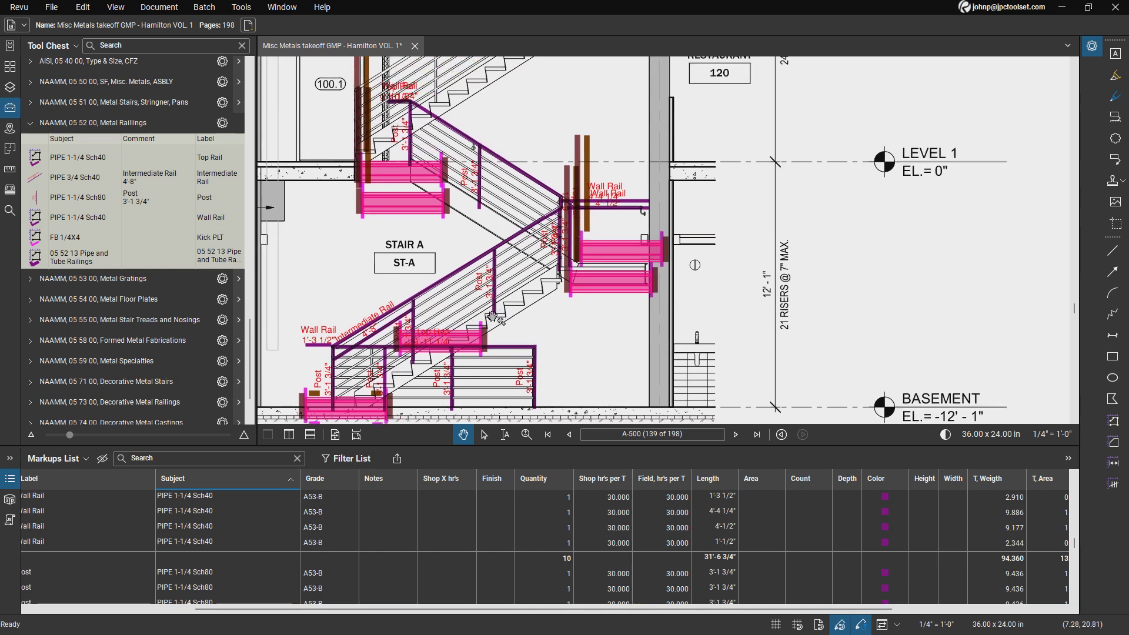
left_click_drag(487, 323, 473, 301)
scroll(473, 301, "down", 3)
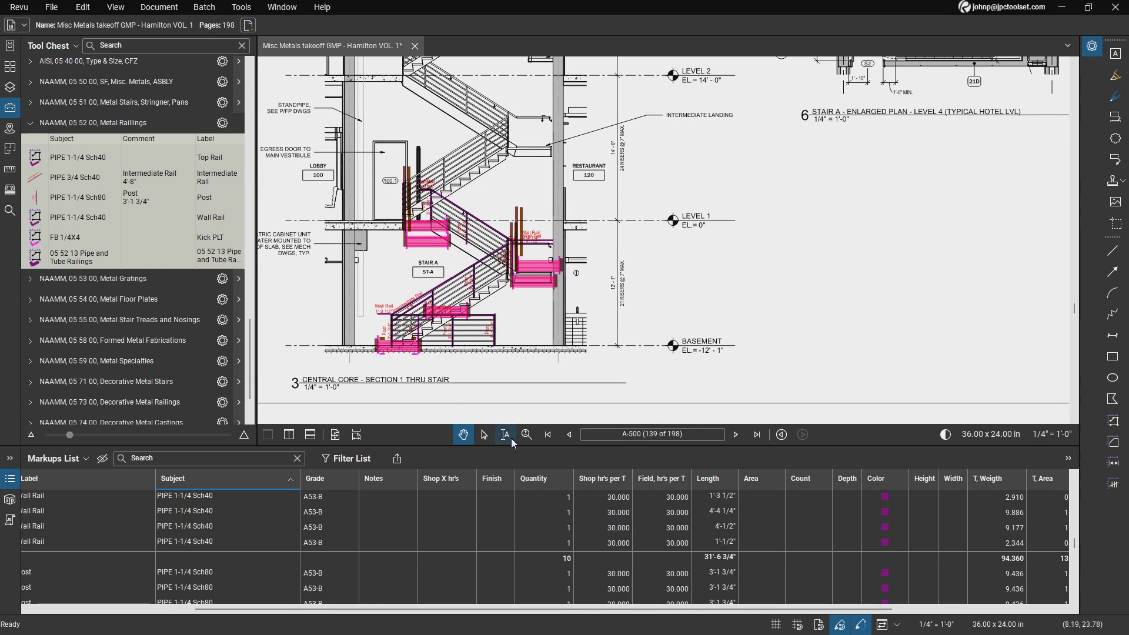
mouse_move(506, 450)
left_mouse_down()
mouse_move(491, 127)
mouse_move(488, 146)
left_mouse_up()
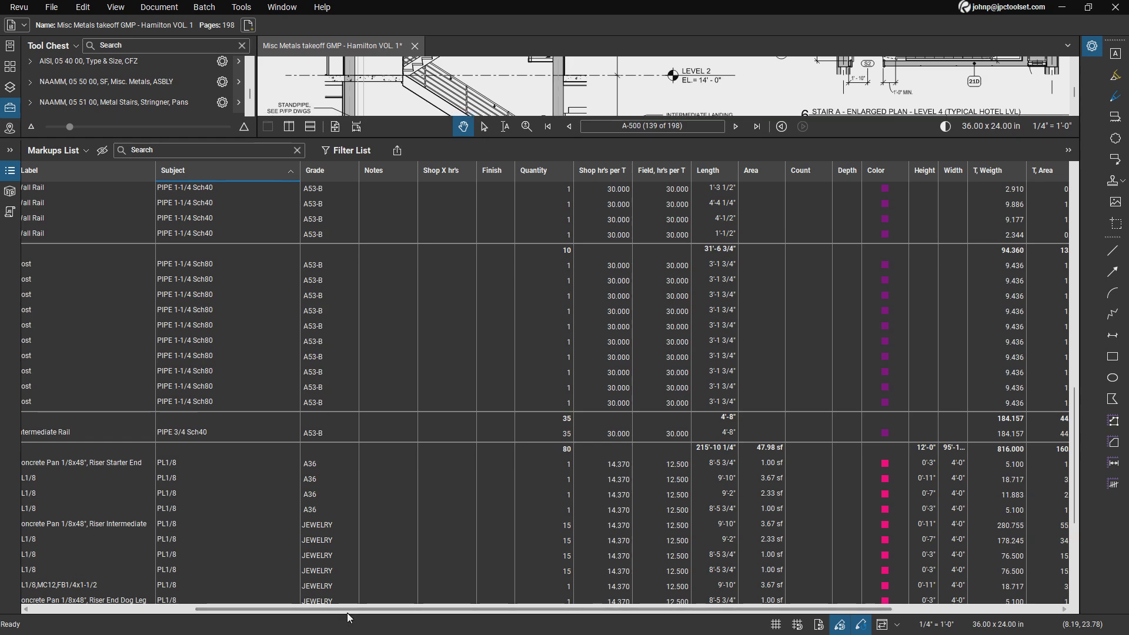
left_click_drag(348, 609, 122, 621)
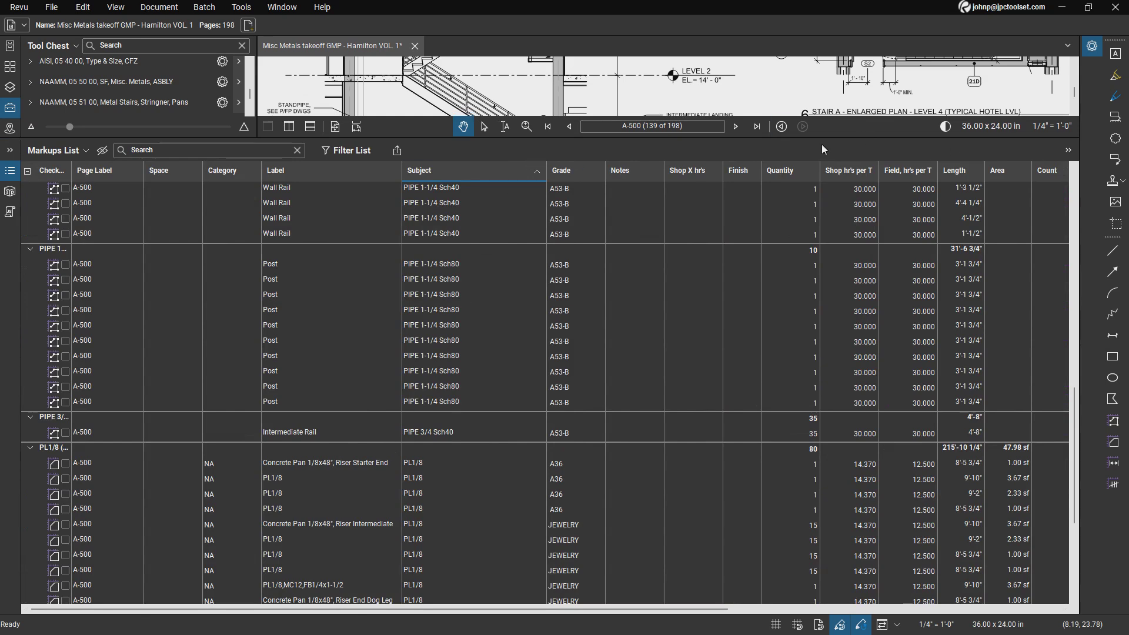
mouse_move(821, 144)
left_mouse_down()
mouse_move(817, 529)
mouse_move(812, 518)
left_mouse_up()
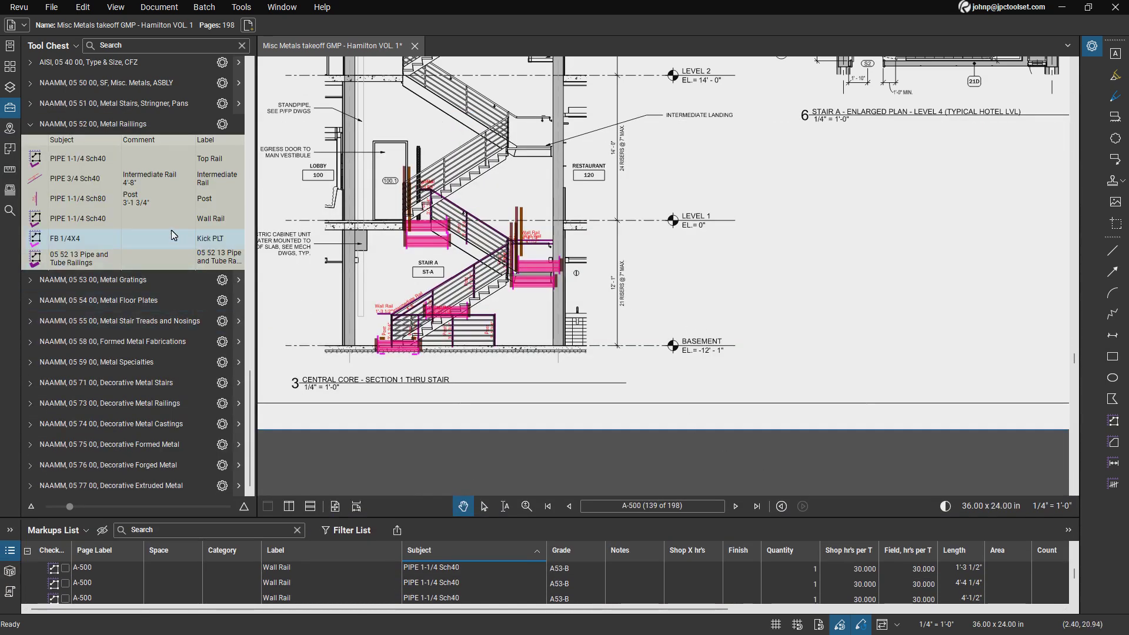
Place one Landing 4ft. x 8ft. assembly from the NAAMM 05 51 00 metal stairs tool set beside the stair section, between Basement and Level 1
left_click(136, 124)
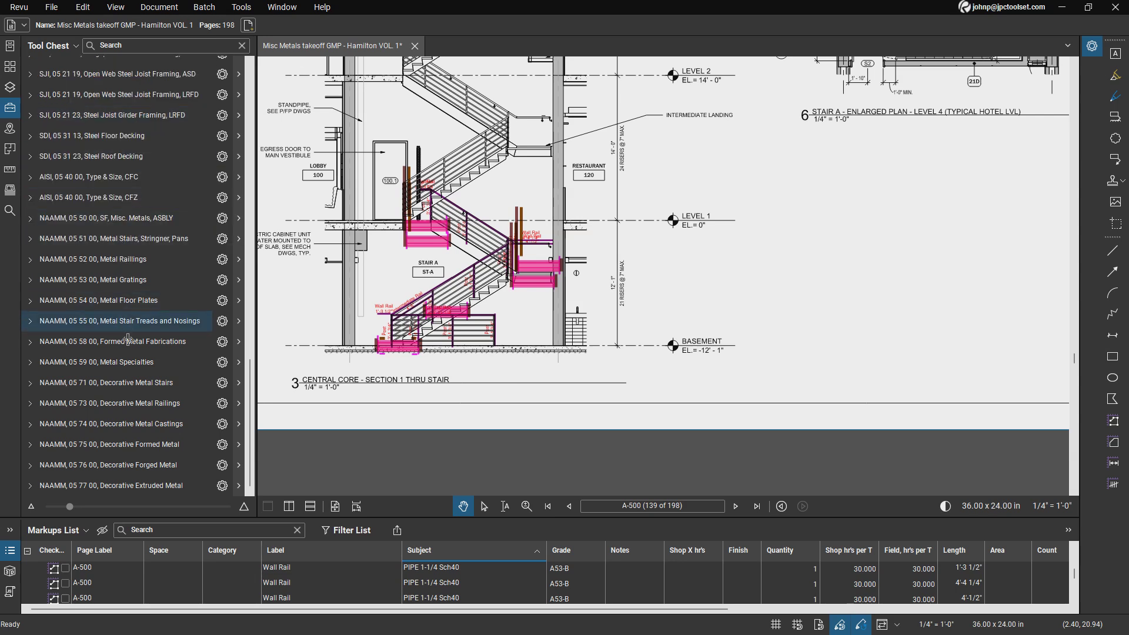
left_click(112, 240)
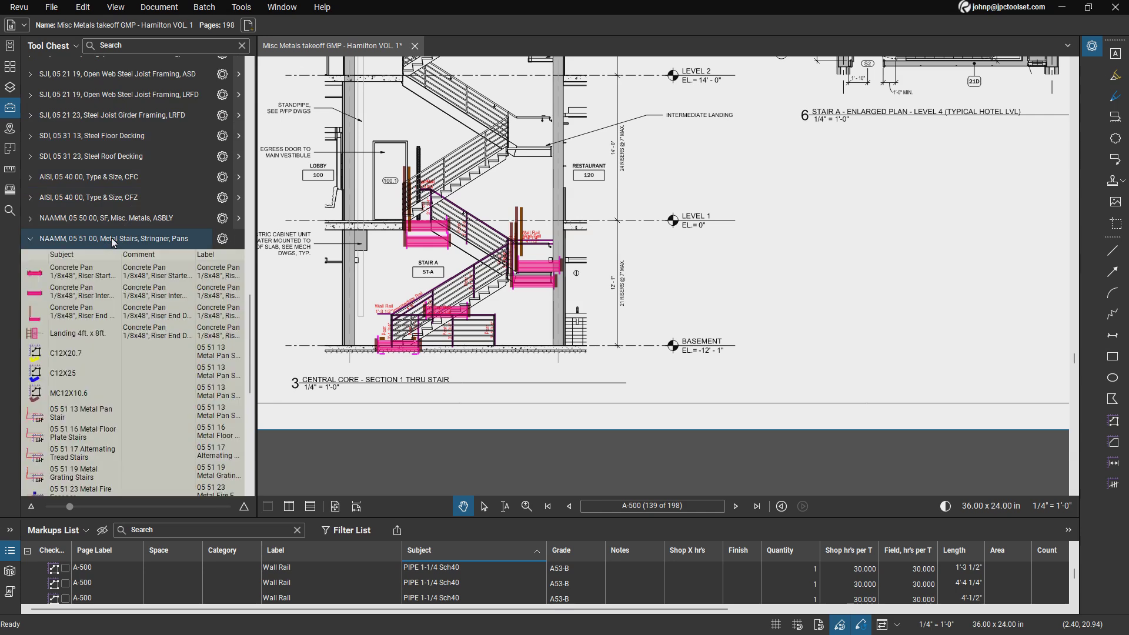
left_click(86, 338)
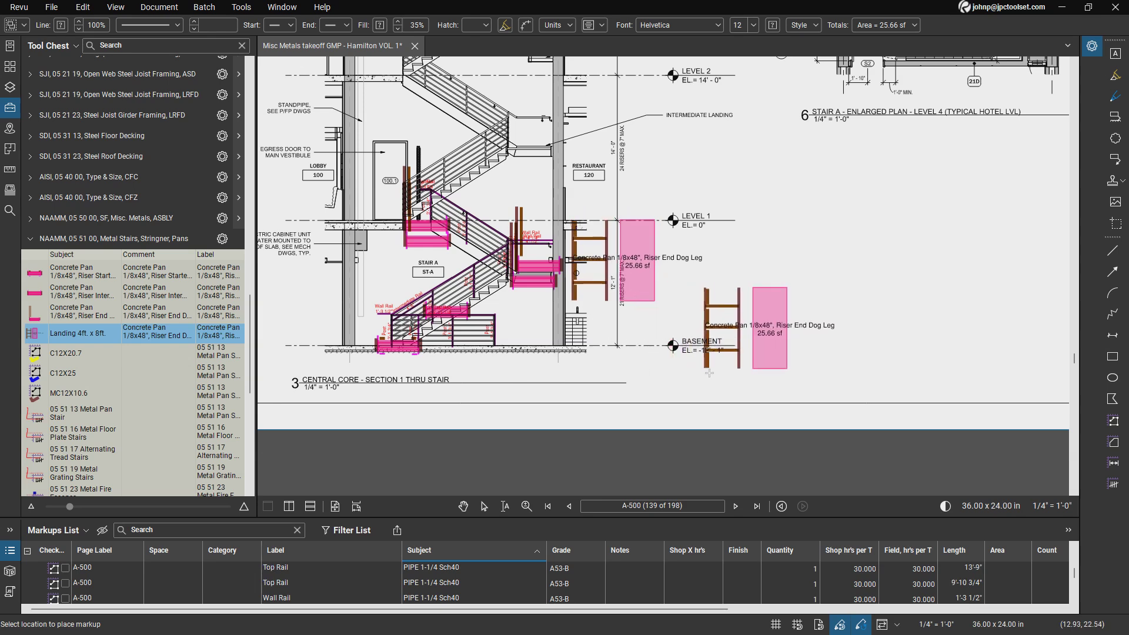
key("Escape")
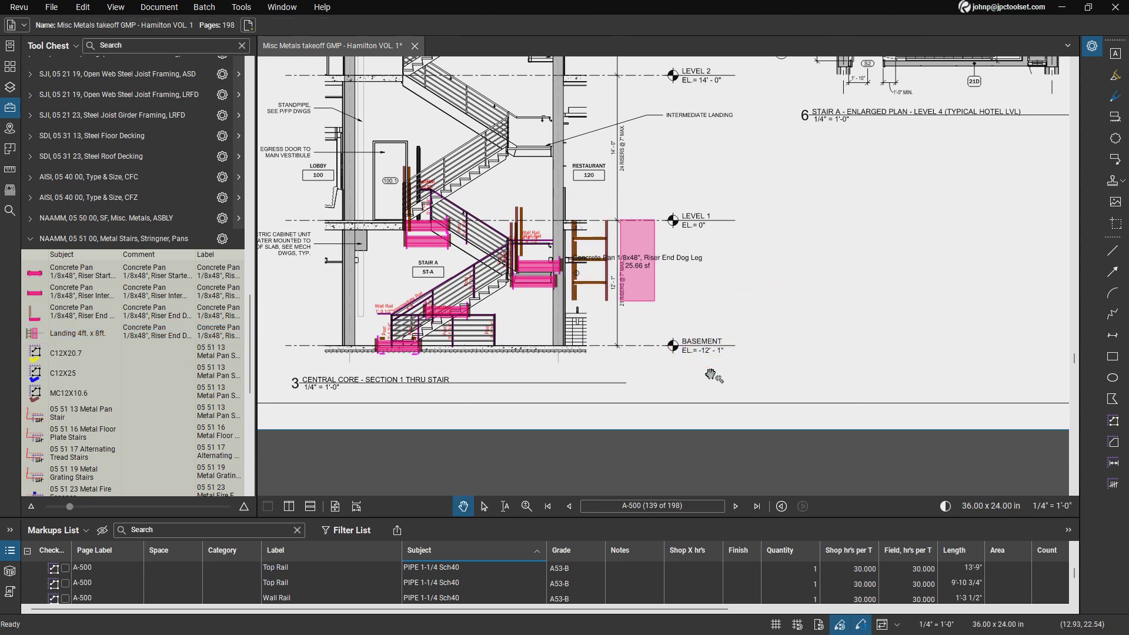
Expand the Landing 4ft. x 8ft. assembly in the markups list and ungroup it into its separate plate, channel and angle markups
left_click(650, 294)
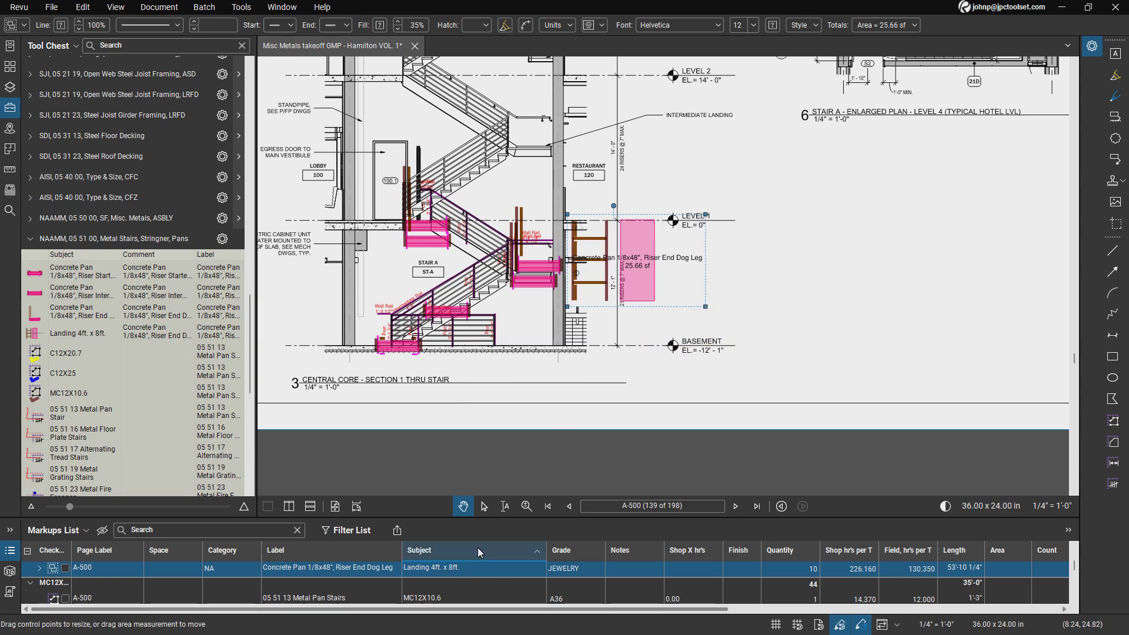
left_click_drag(491, 523, 492, 331)
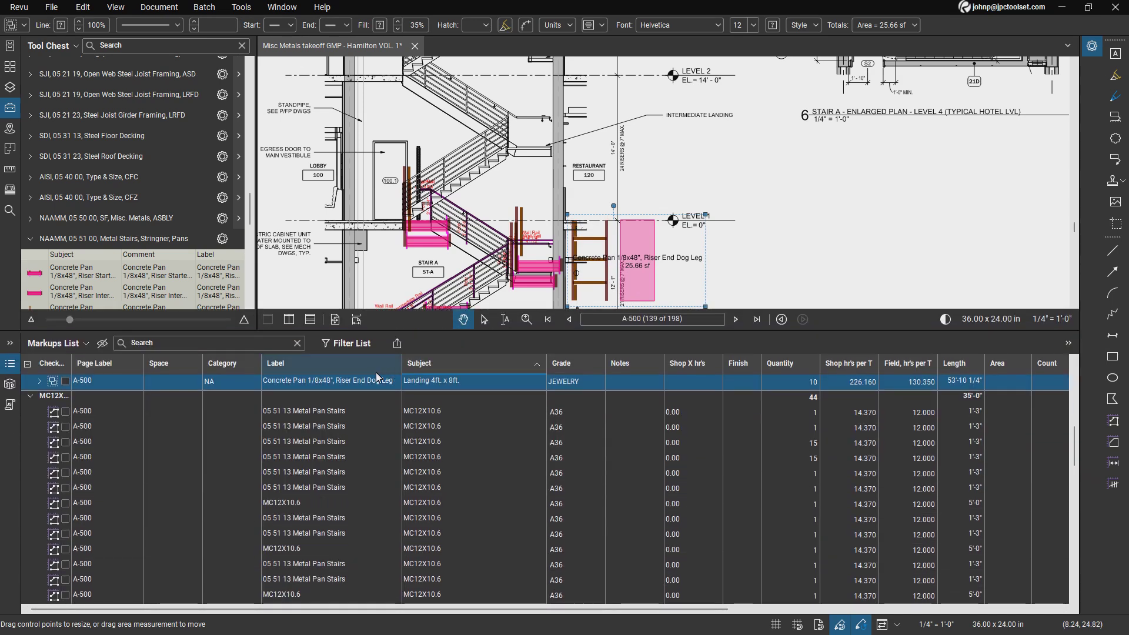
right_click(377, 379)
left_click(395, 408)
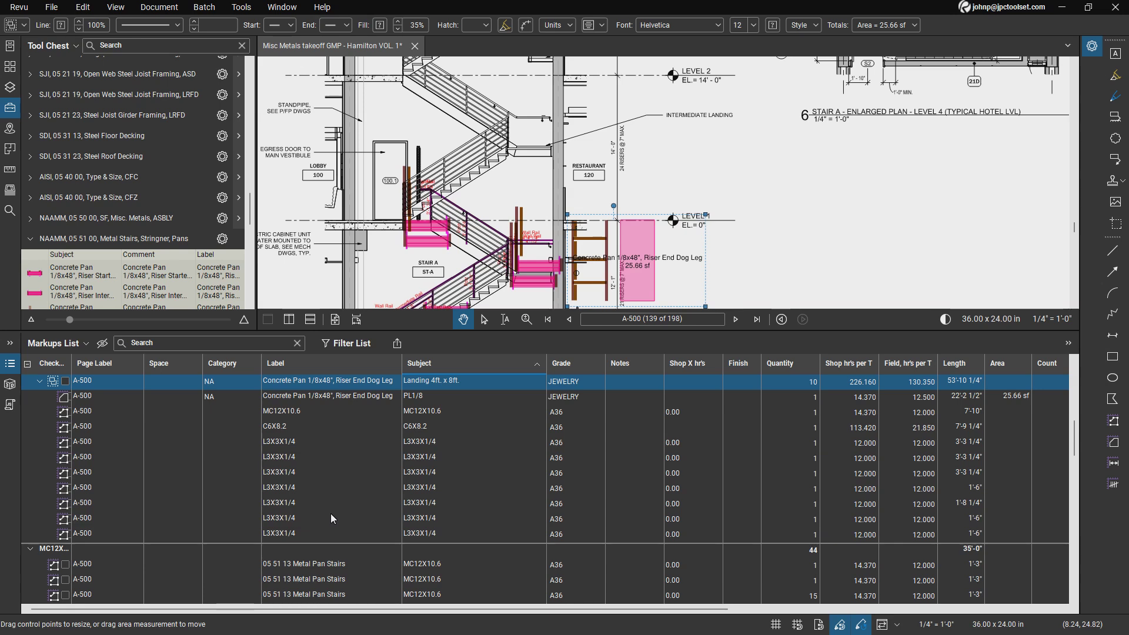
left_click(316, 399)
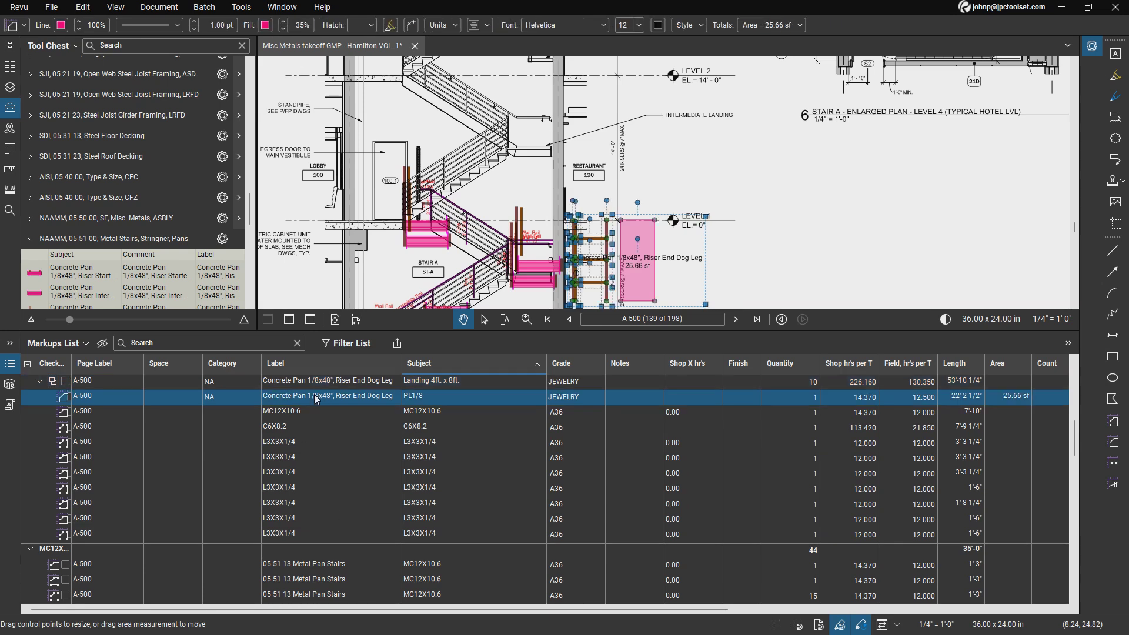
right_click(316, 399)
left_click(351, 437)
scroll(353, 441, "up", 4)
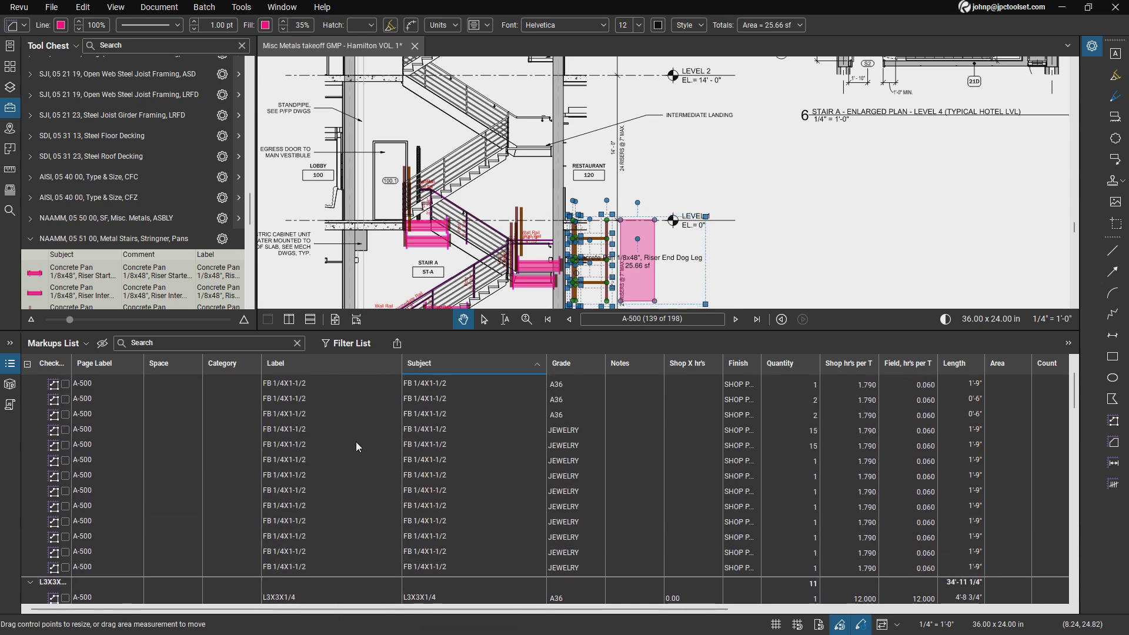
scroll(355, 442, "up", 1)
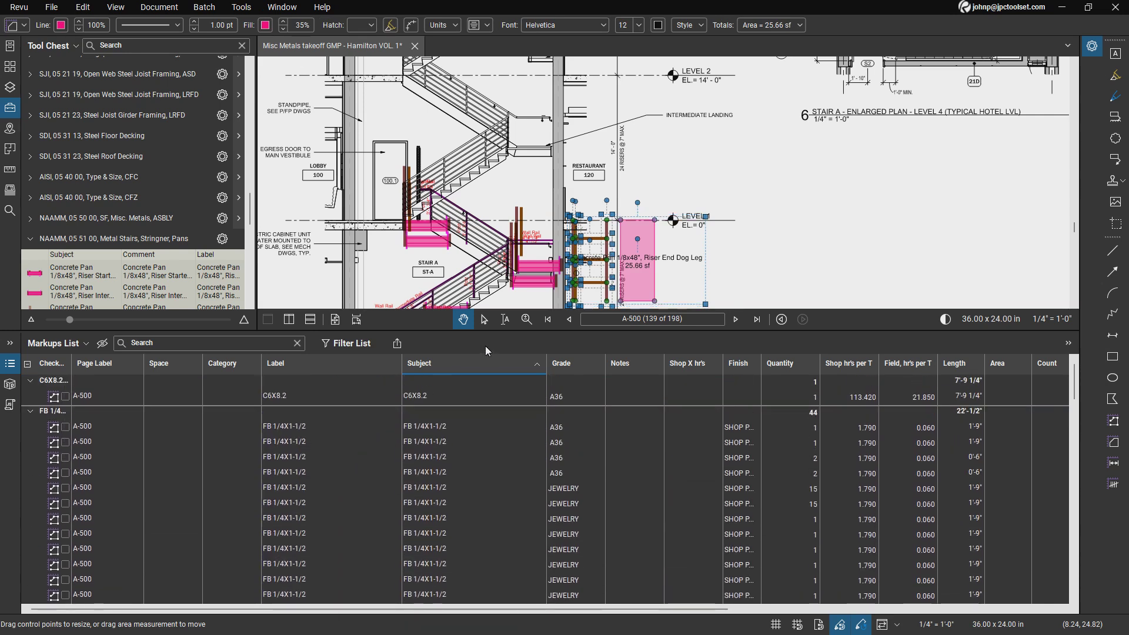
mouse_move(494, 332)
left_mouse_down()
mouse_move(497, 204)
mouse_move(497, 523)
left_mouse_up()
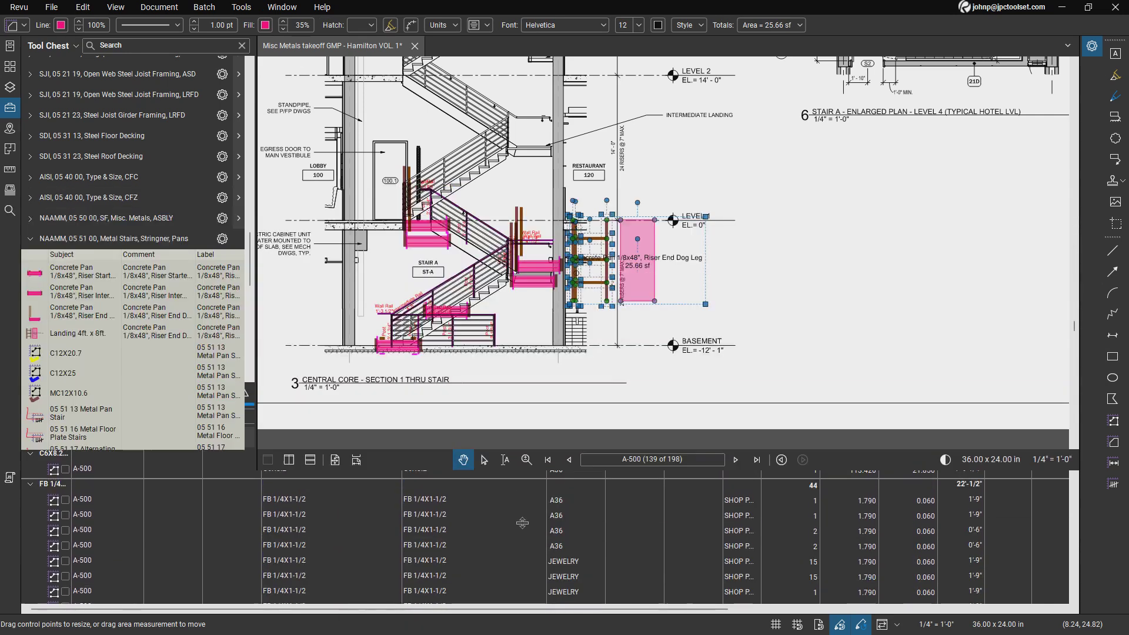
left_click(788, 369)
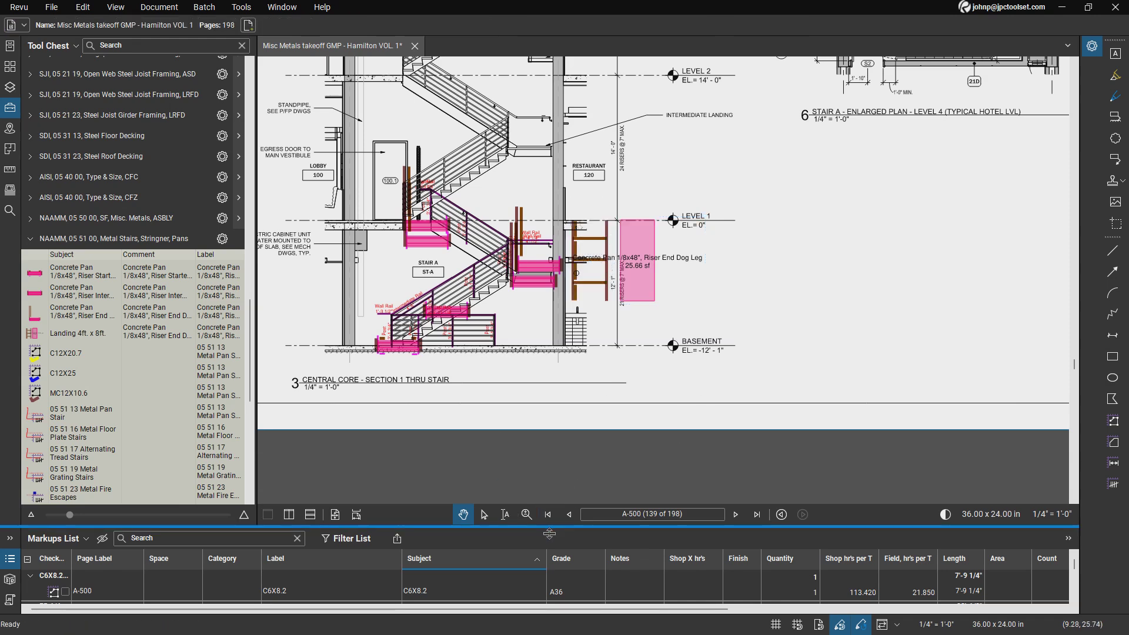
Widen the Checkmark column, sort the enlarged markups list by checkmark, and show the weight, area, hours and length totals
left_click_drag(551, 531, 552, 210)
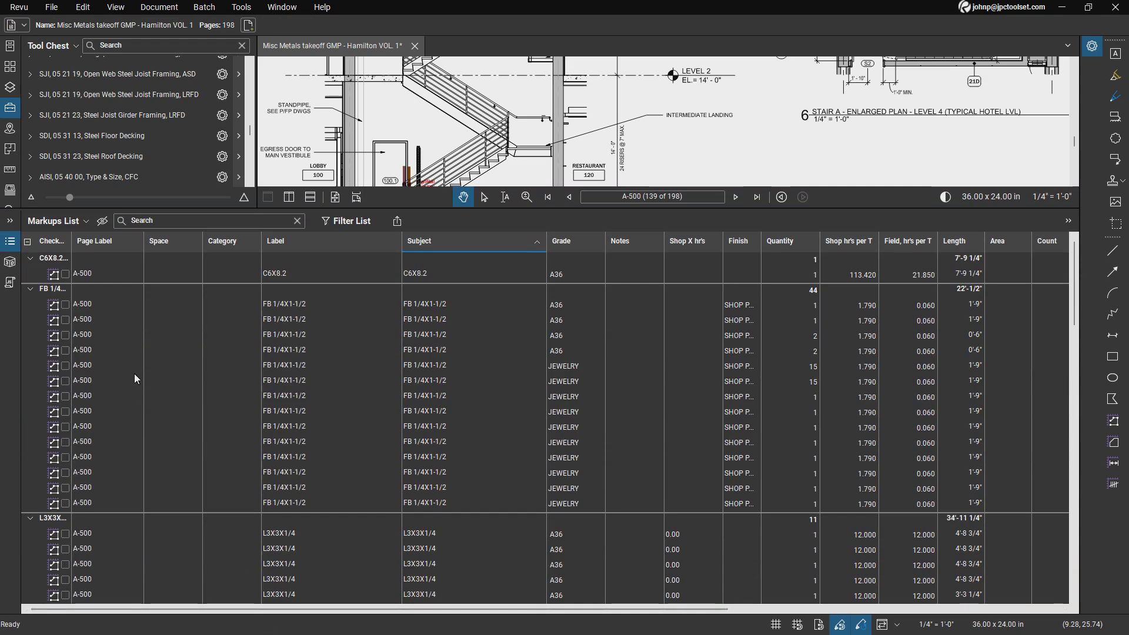
double_click(75, 245)
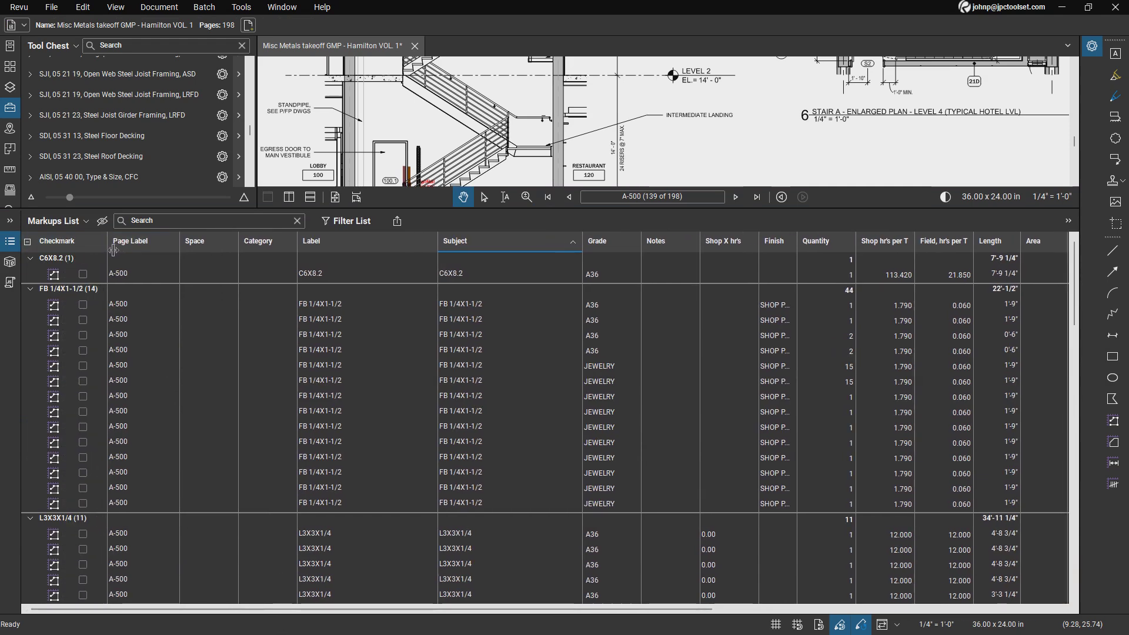
left_click(68, 241)
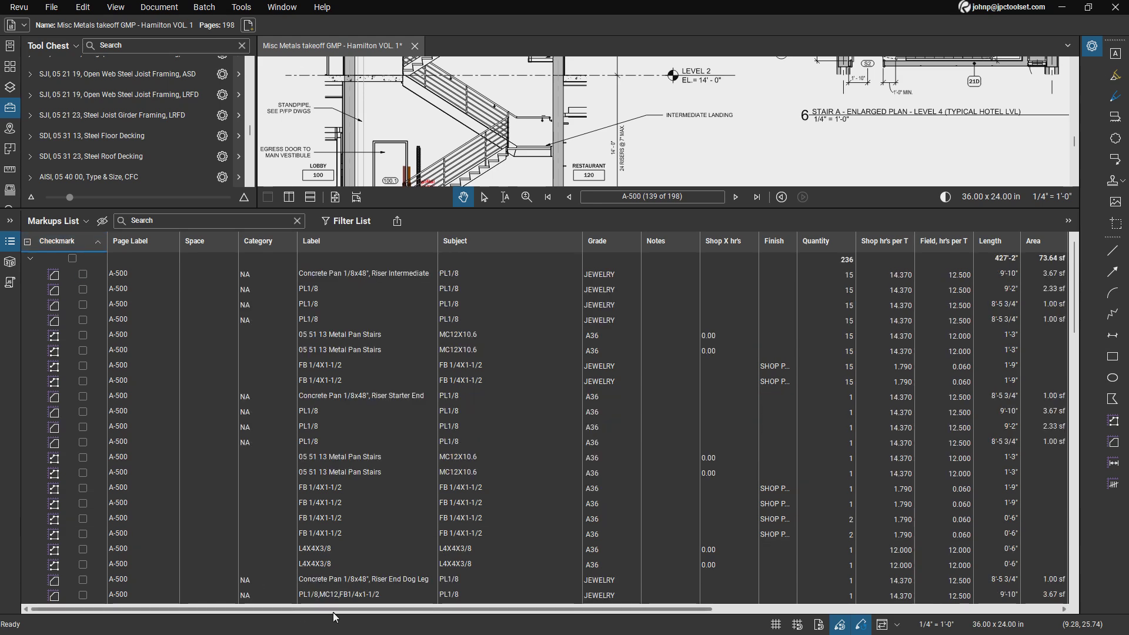
left_click_drag(335, 613, 687, 611)
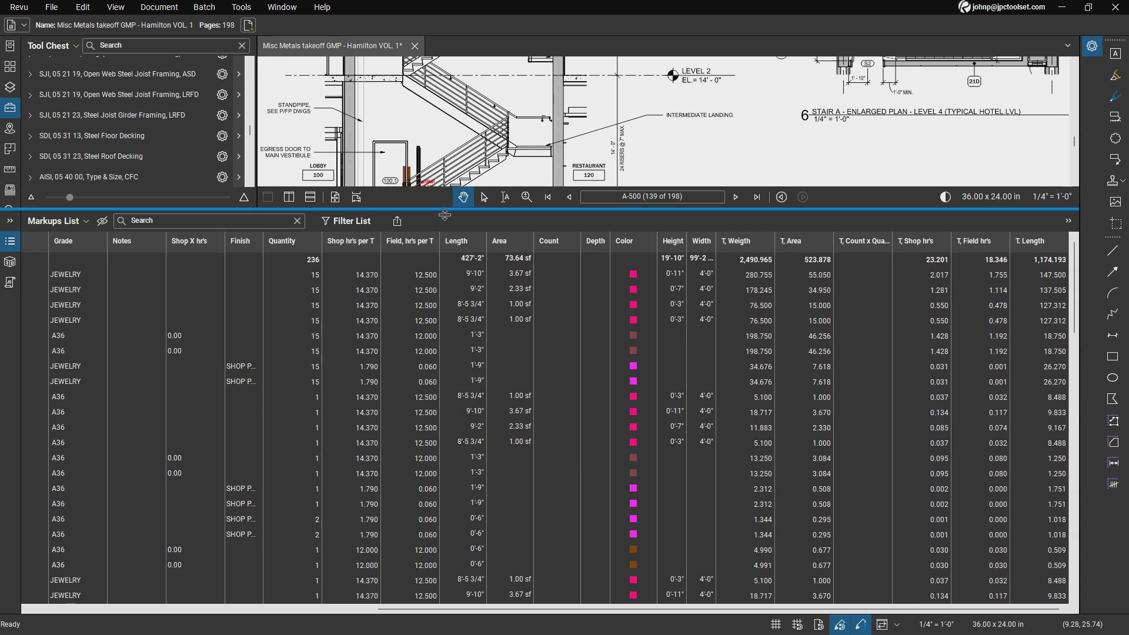
left_click_drag(438, 211, 424, 137)
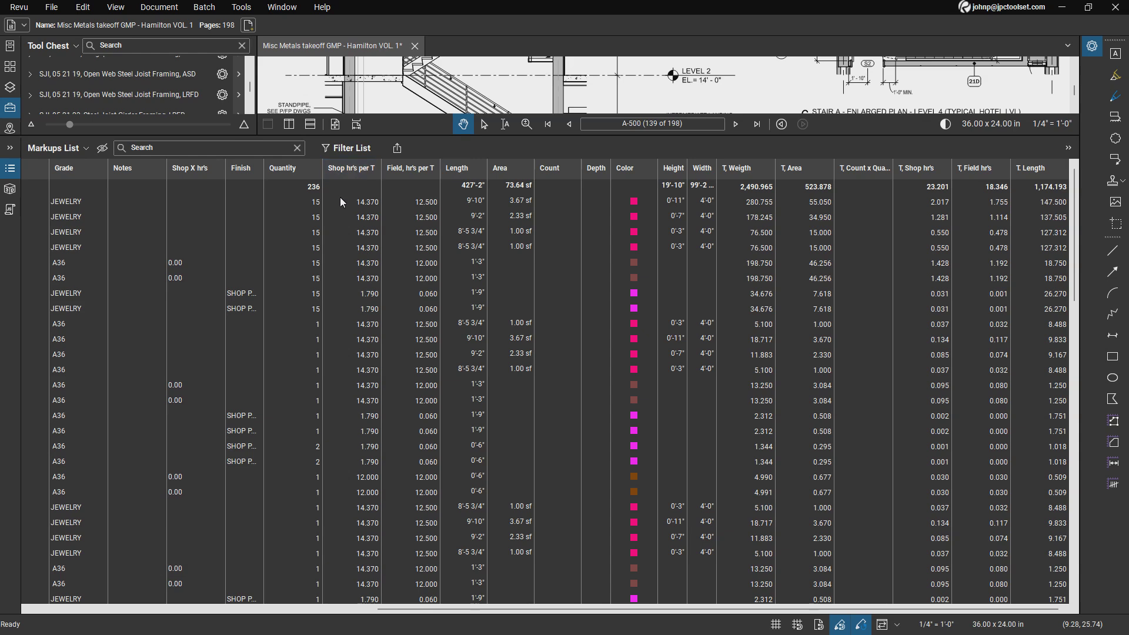
Set the shop hours per ton to 25 for the 9'-10" Riser Intermediate concrete pan plate and review the remaining entries
left_click(355, 206)
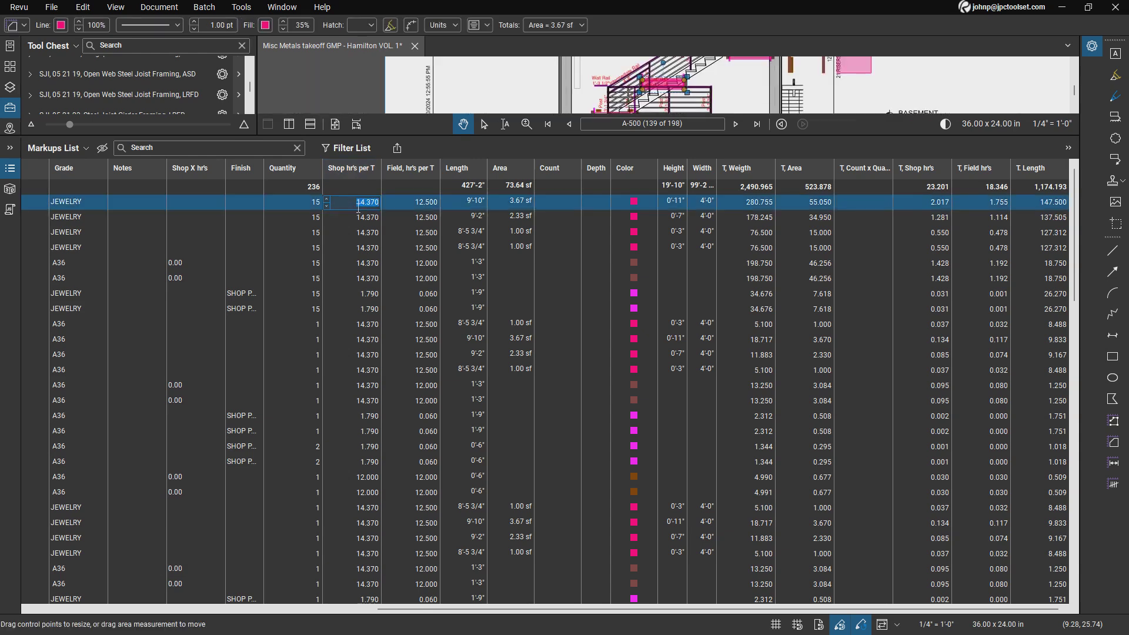
type("25")
key("Return")
left_click(352, 218)
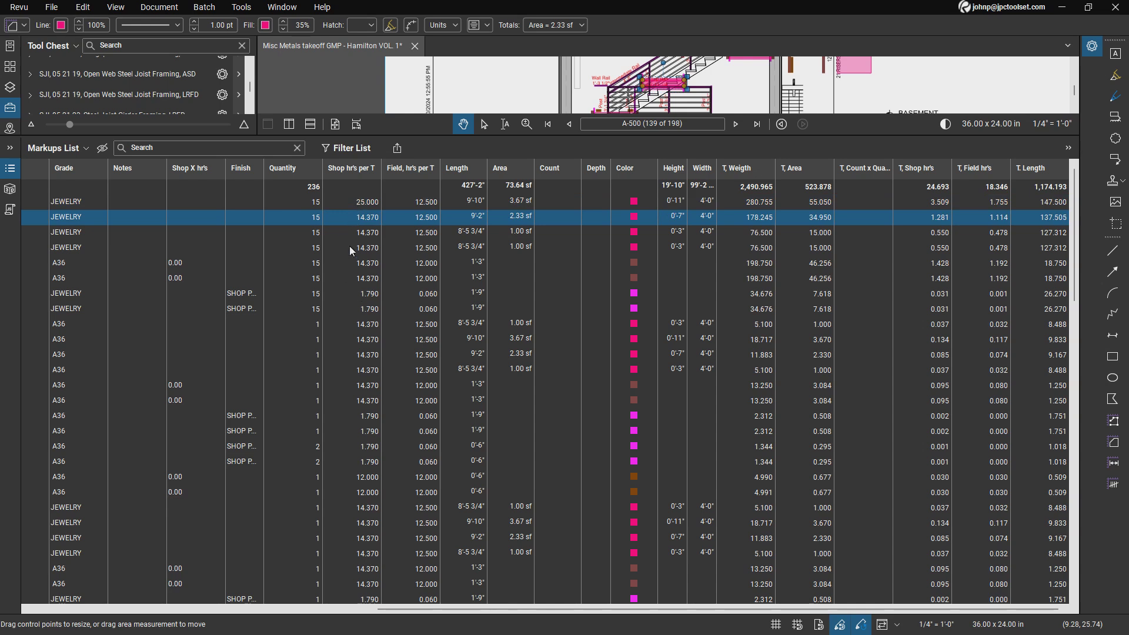
left_click(349, 207)
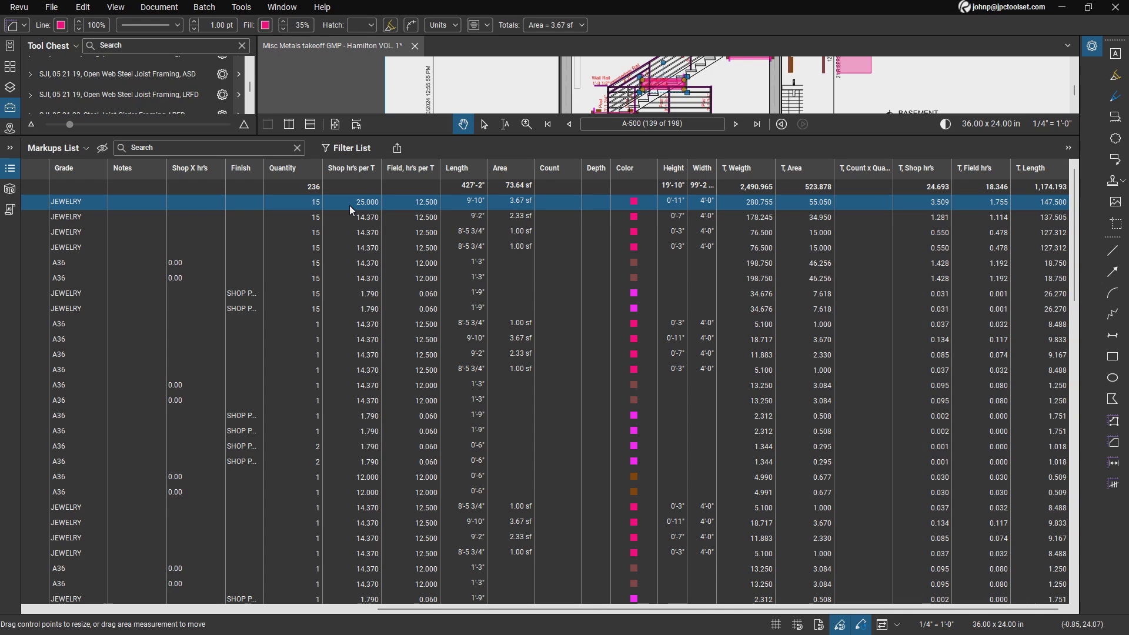
scroll(361, 441, "down", 15)
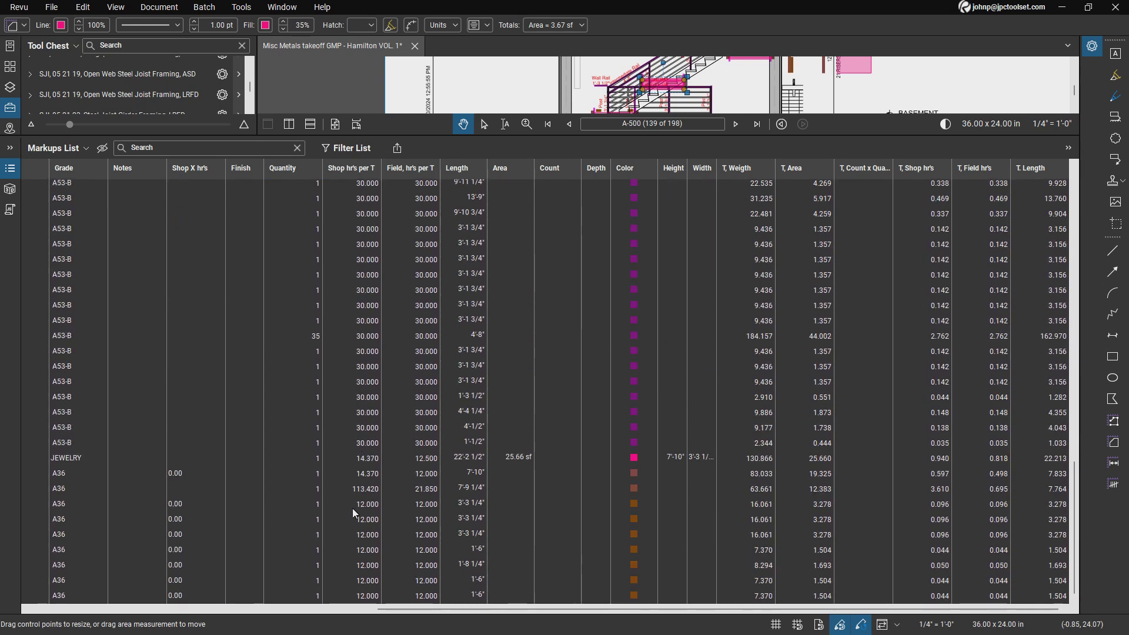
Select all markups in the list and set their shop hours per ton to 35
key("ctrl+a")
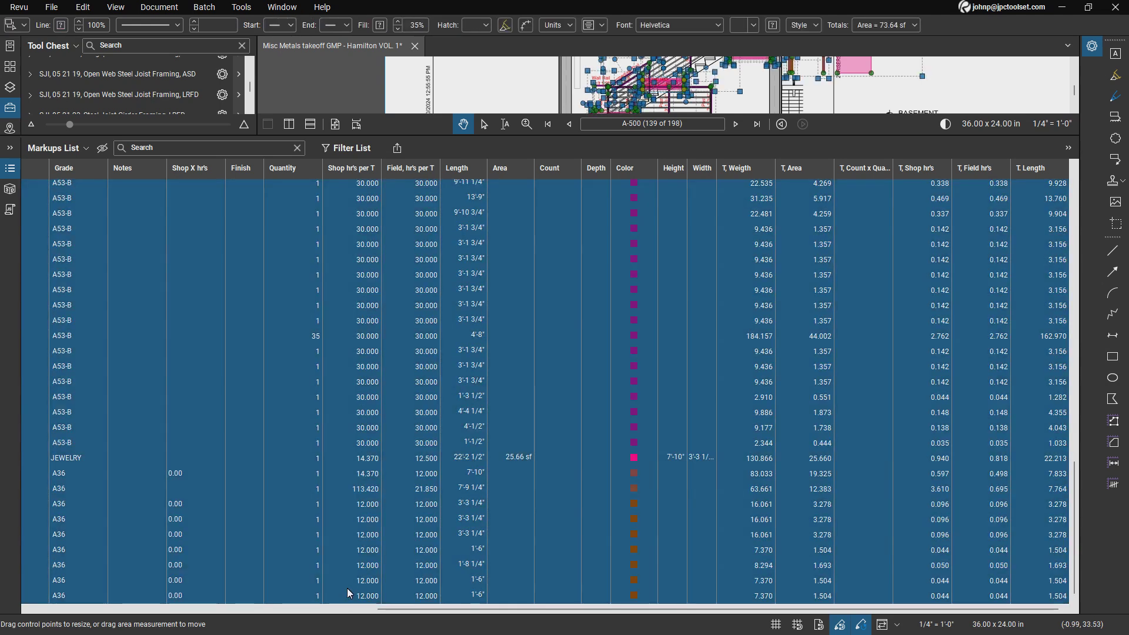
left_click(1092, 47)
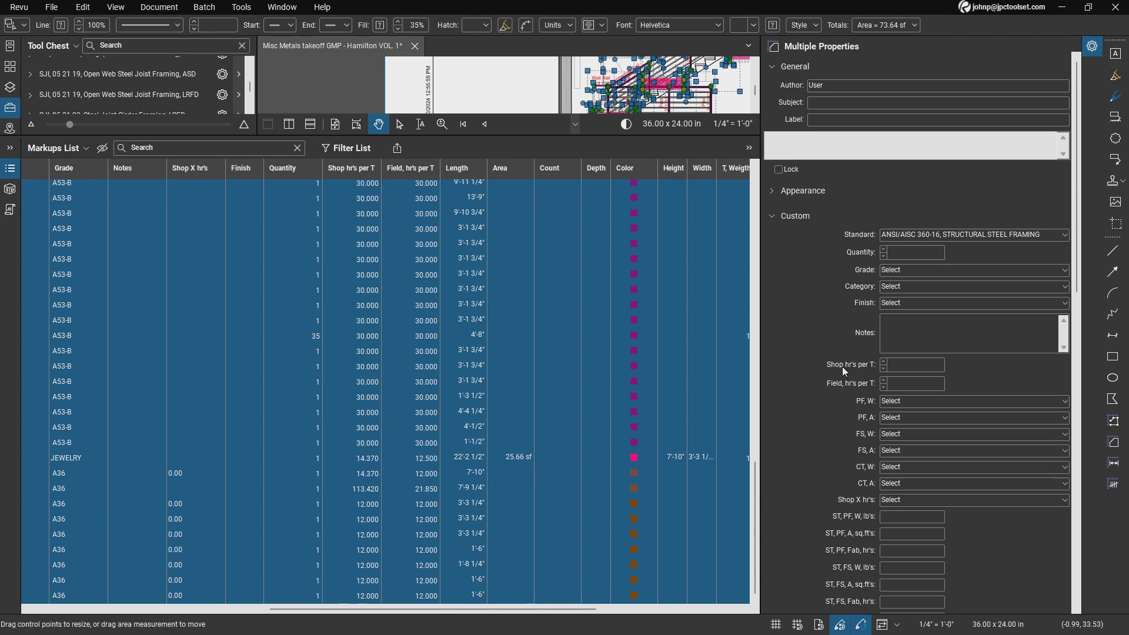
left_click(899, 373)
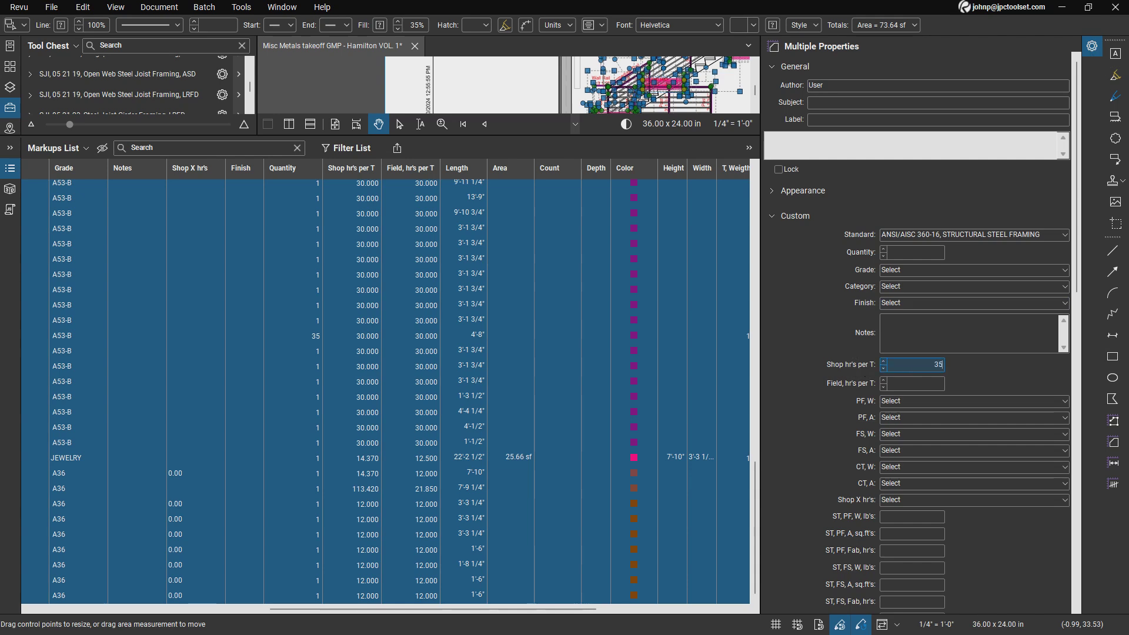
key("Return")
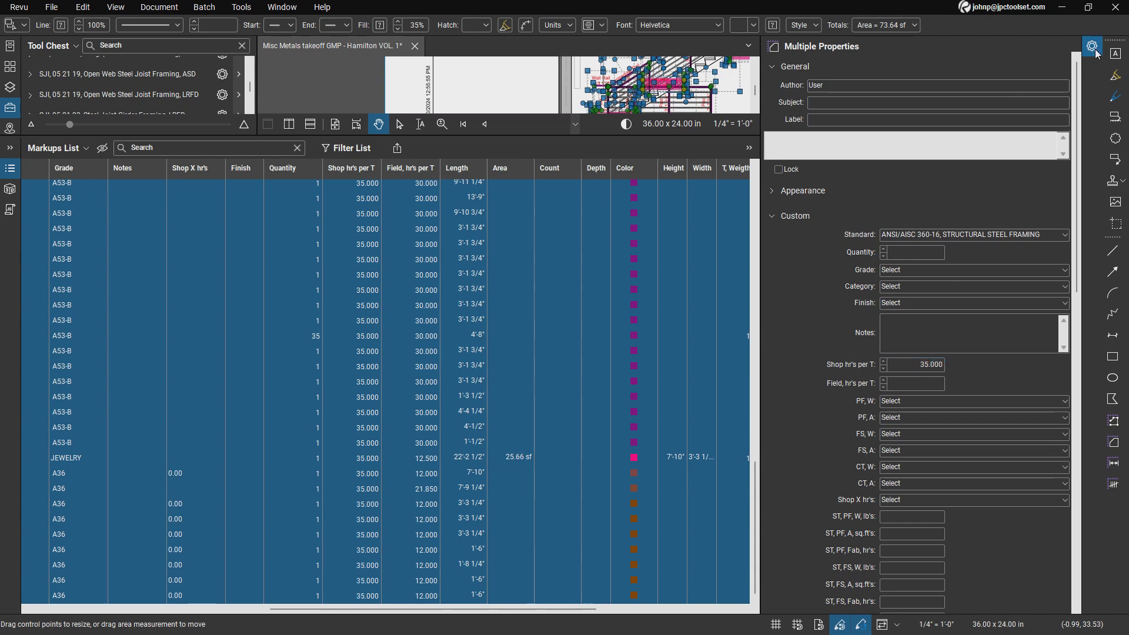
left_click(1094, 50)
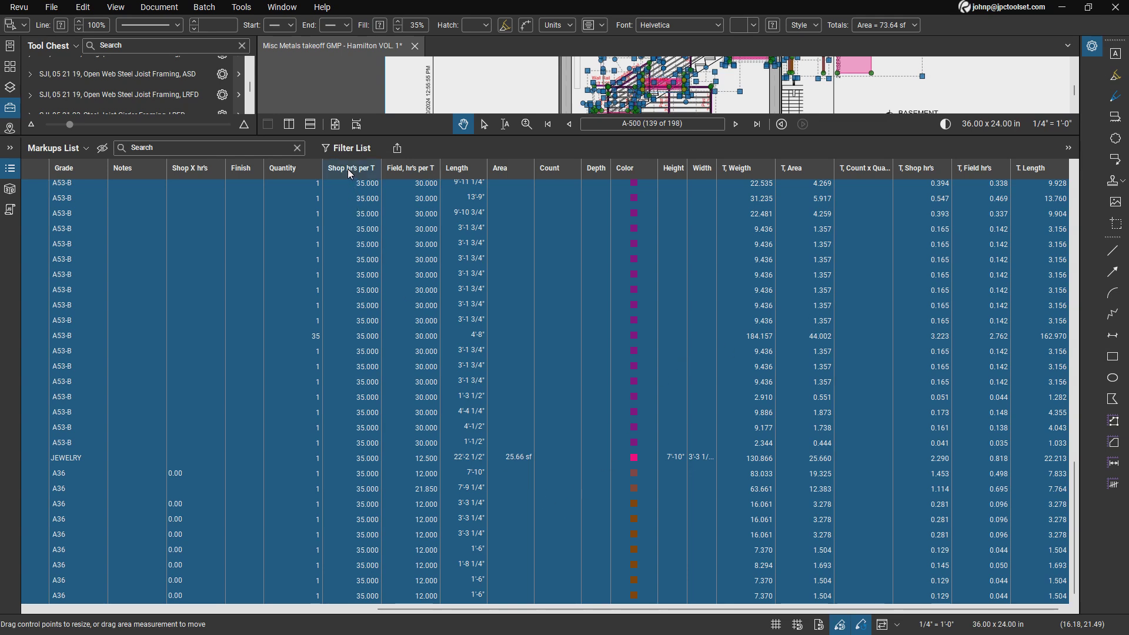
left_click_drag(412, 609, 372, 609)
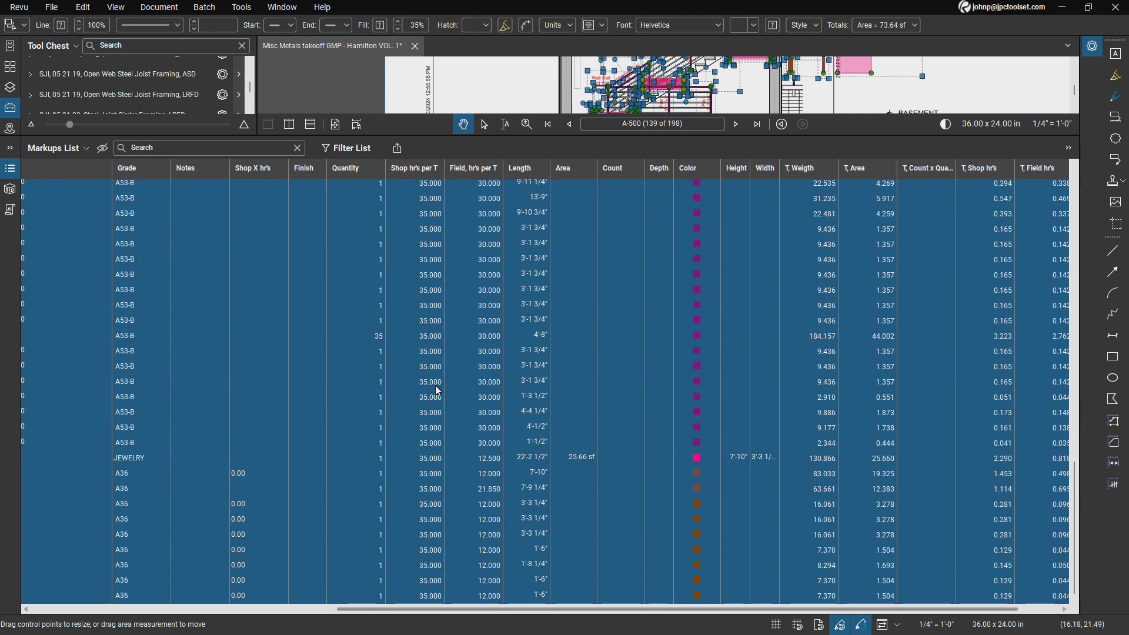
left_click(411, 397)
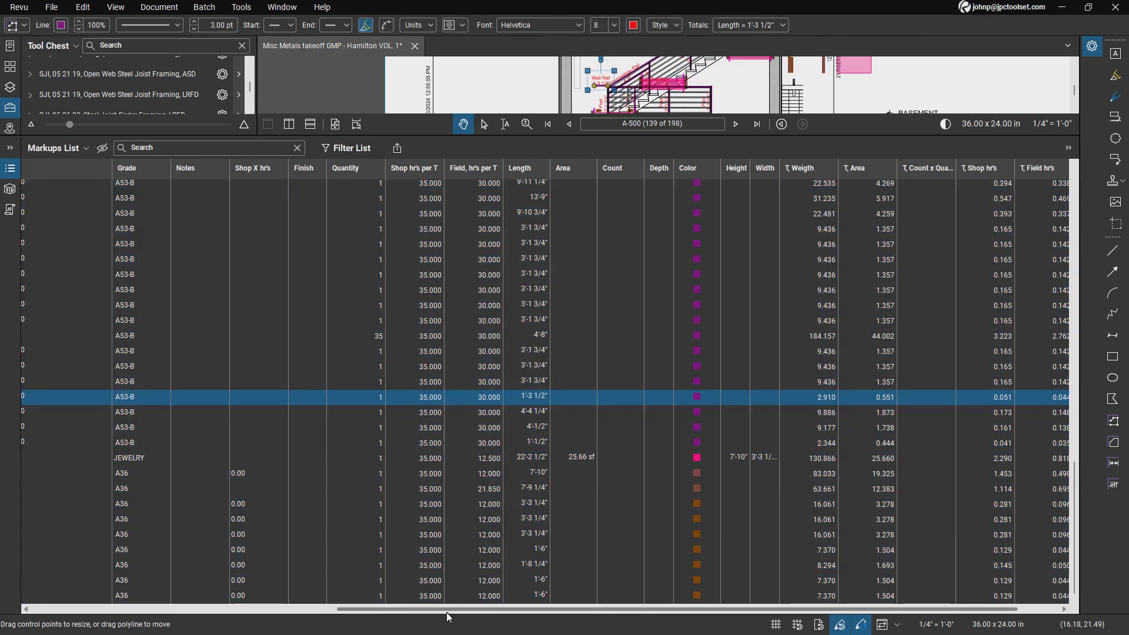
Select every markup from the first Riser Intermediate plate to the last L3X3X1/4 angle and set the field hours per ton to 45
left_click_drag(447, 610, 318, 609)
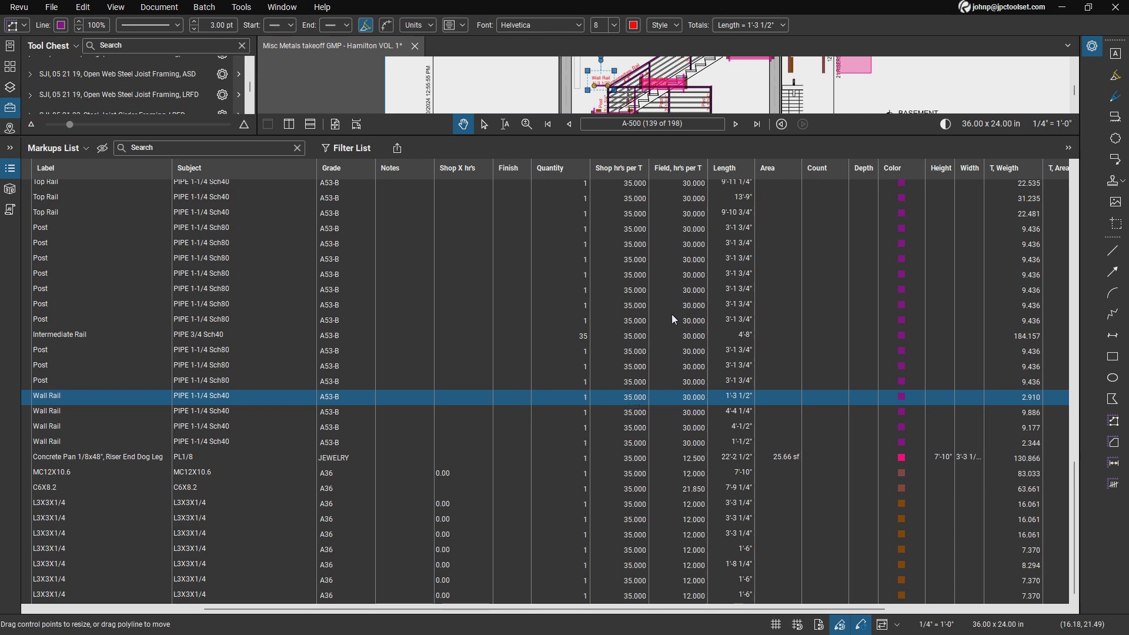
scroll(672, 313, "down", 10)
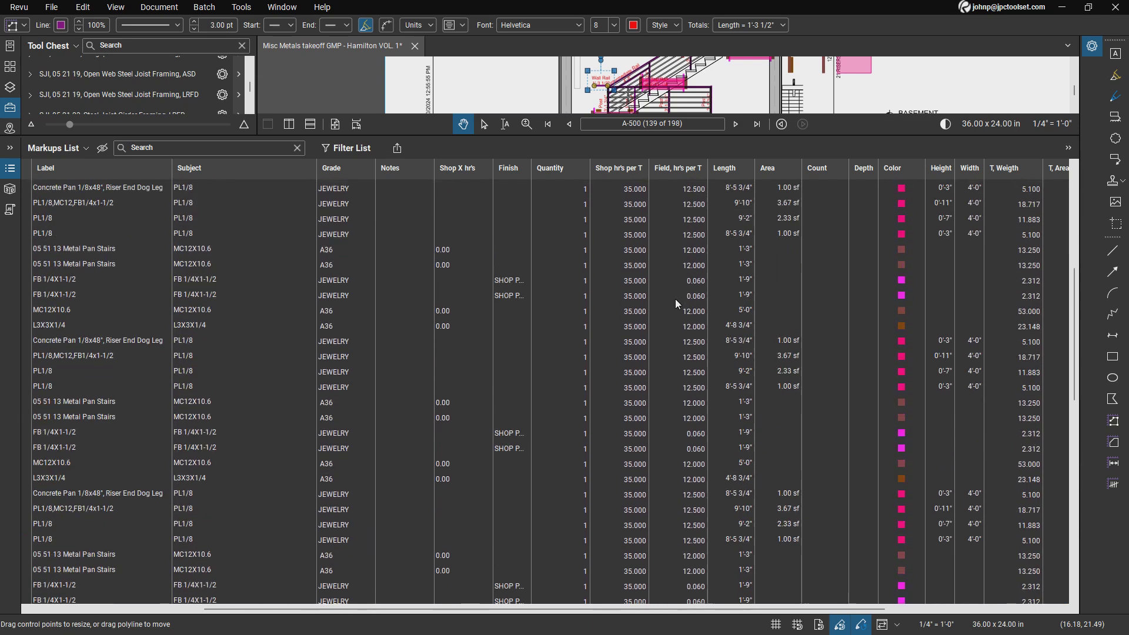
scroll(676, 294, "up", 10)
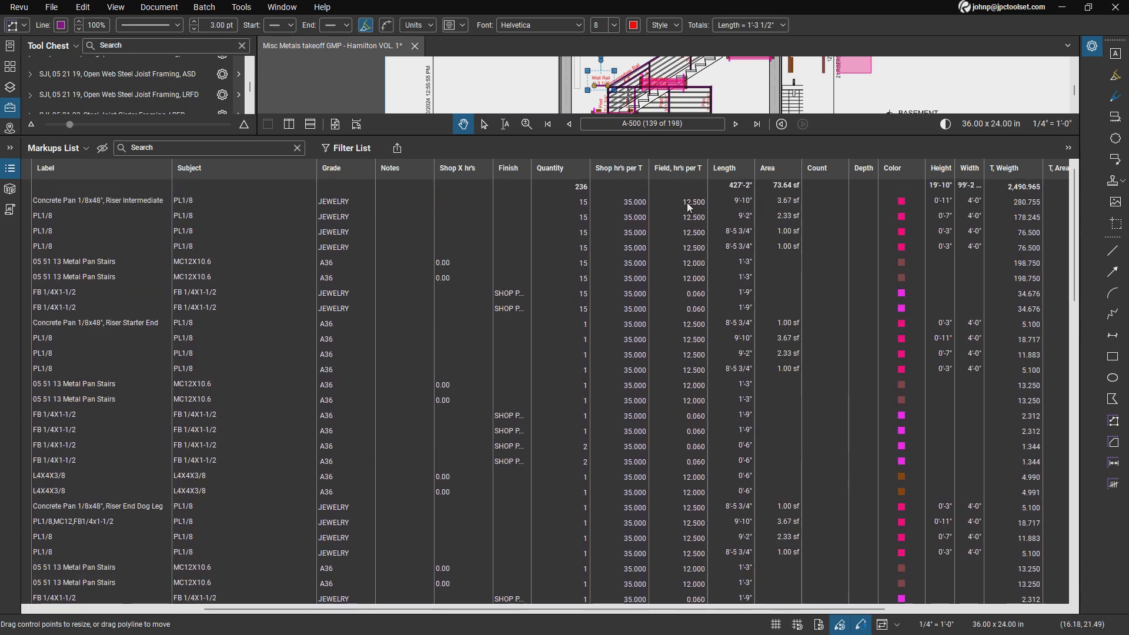
key("ctrl+a")
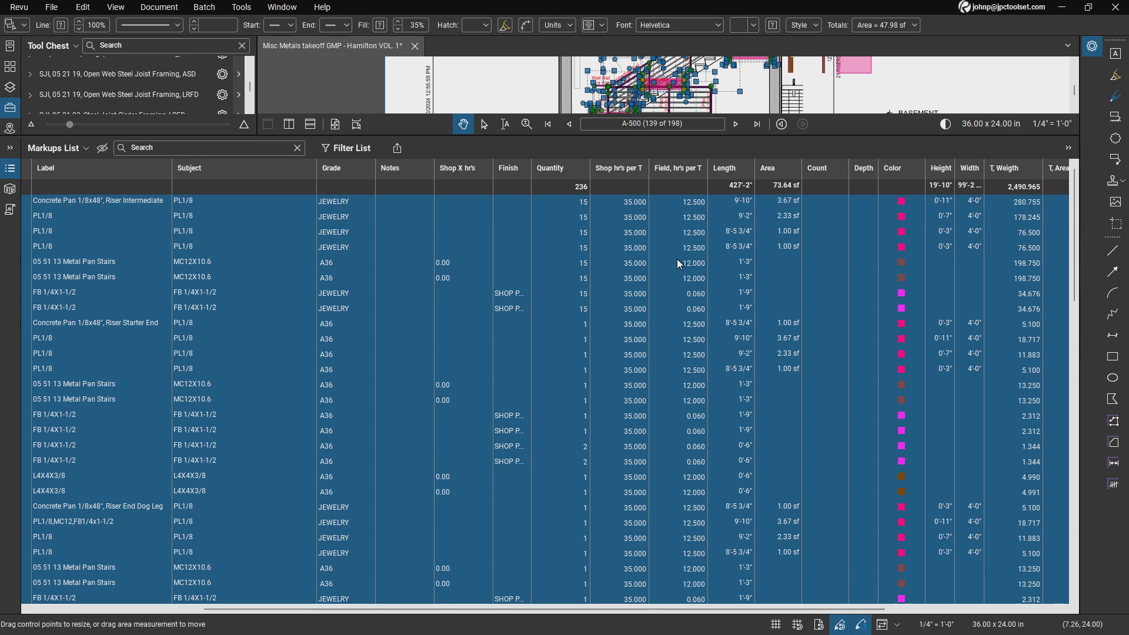
left_click(676, 258)
left_click(687, 202)
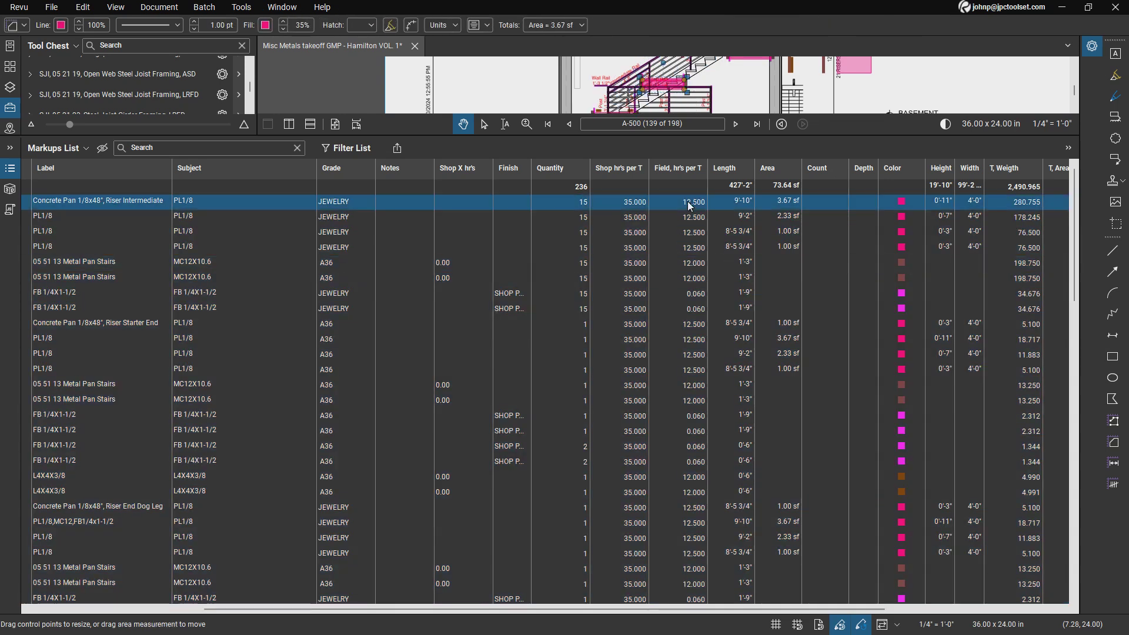
scroll(690, 205, "down", 15)
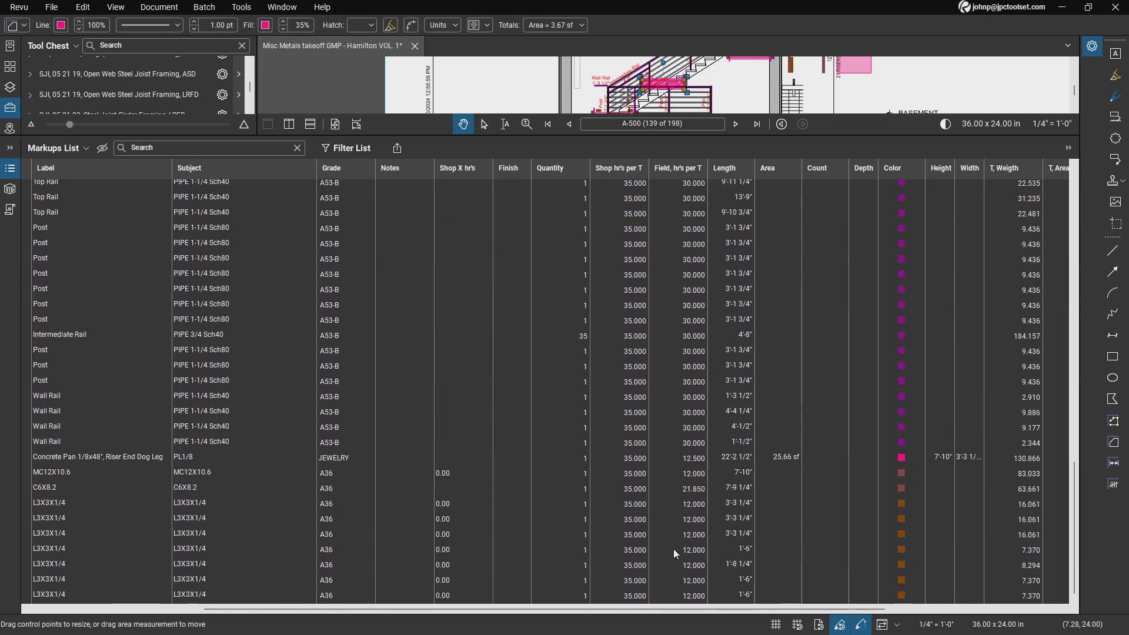
left_click(689, 596, "shift")
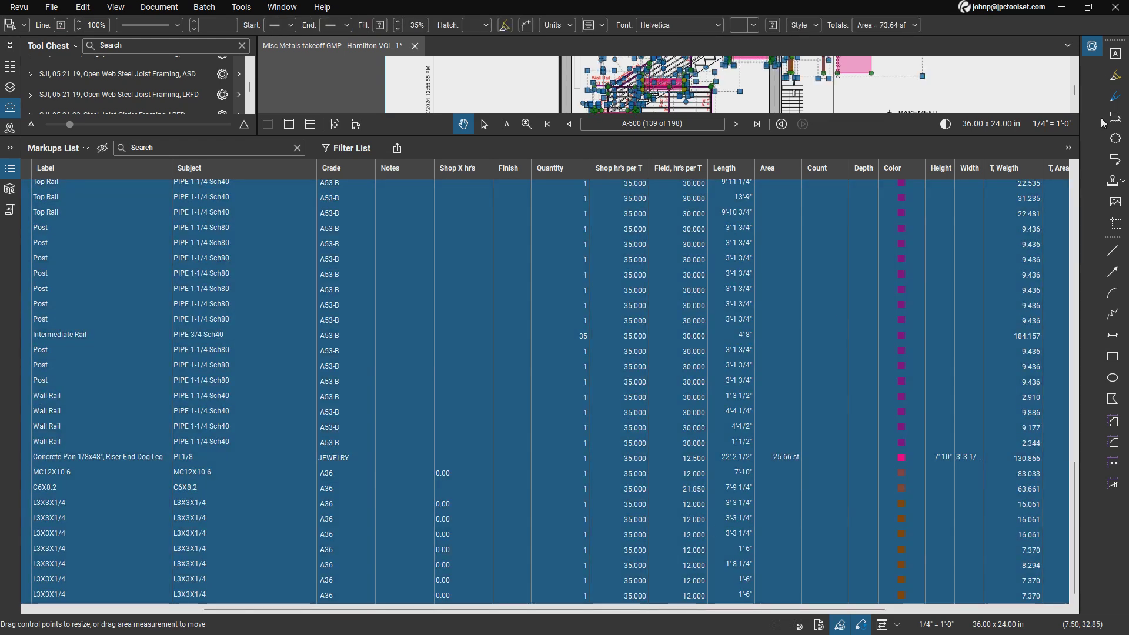
left_click(1093, 50)
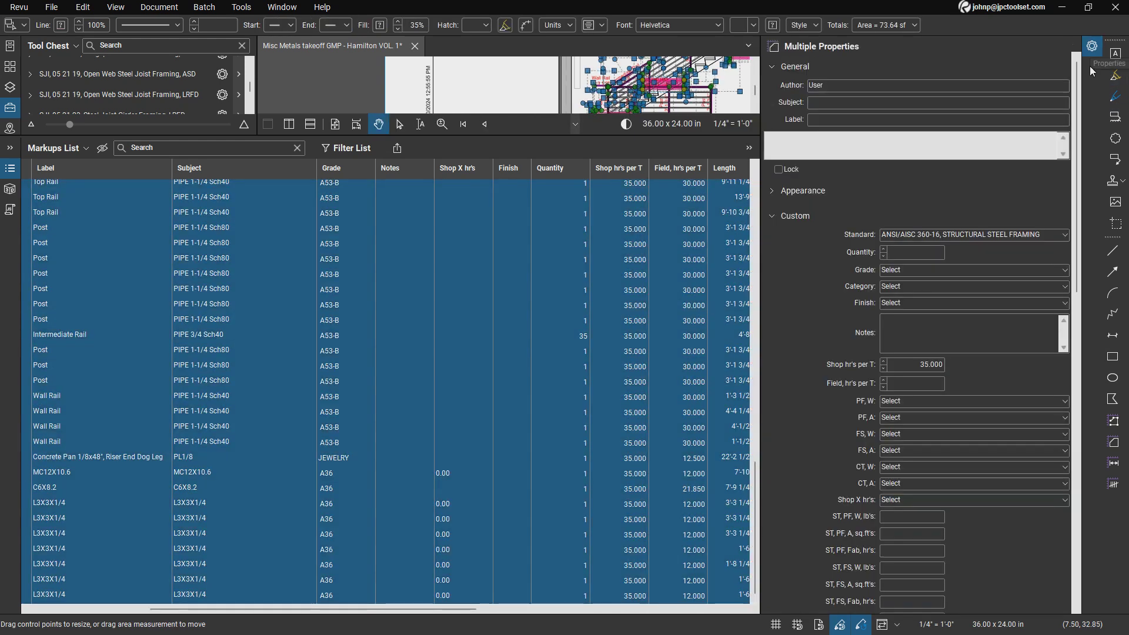
left_click(916, 385)
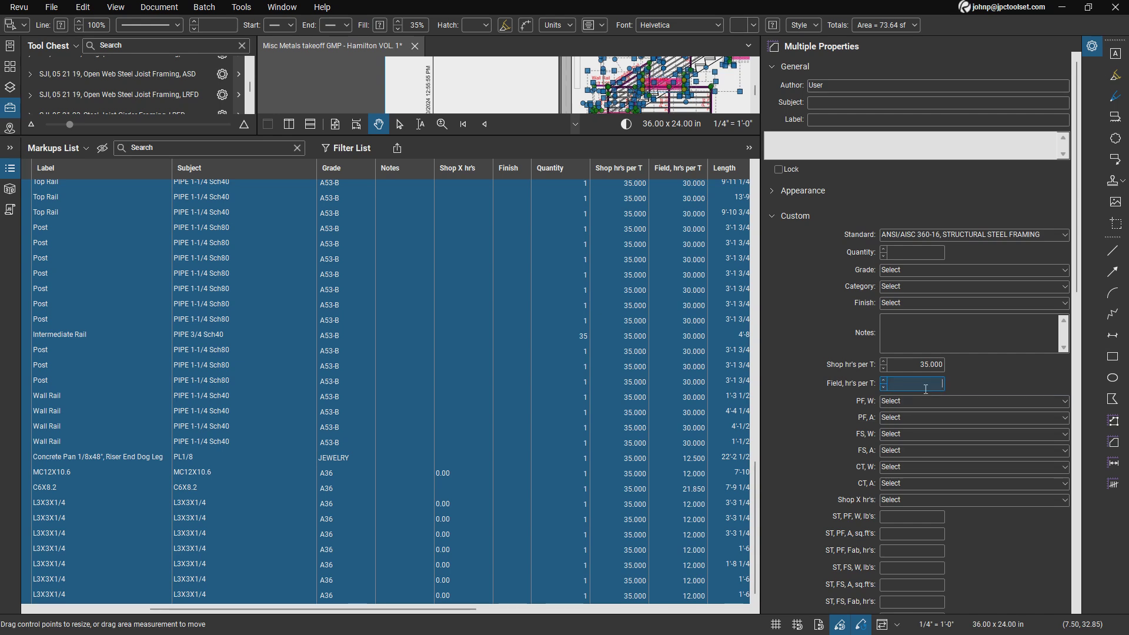
type("45")
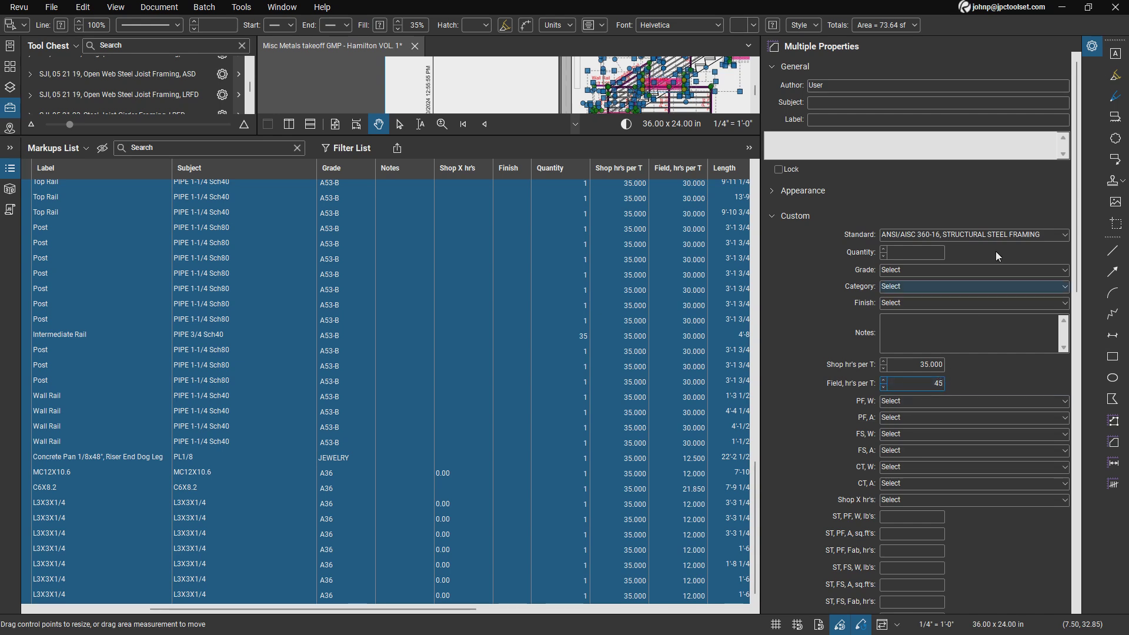
left_click(1095, 50)
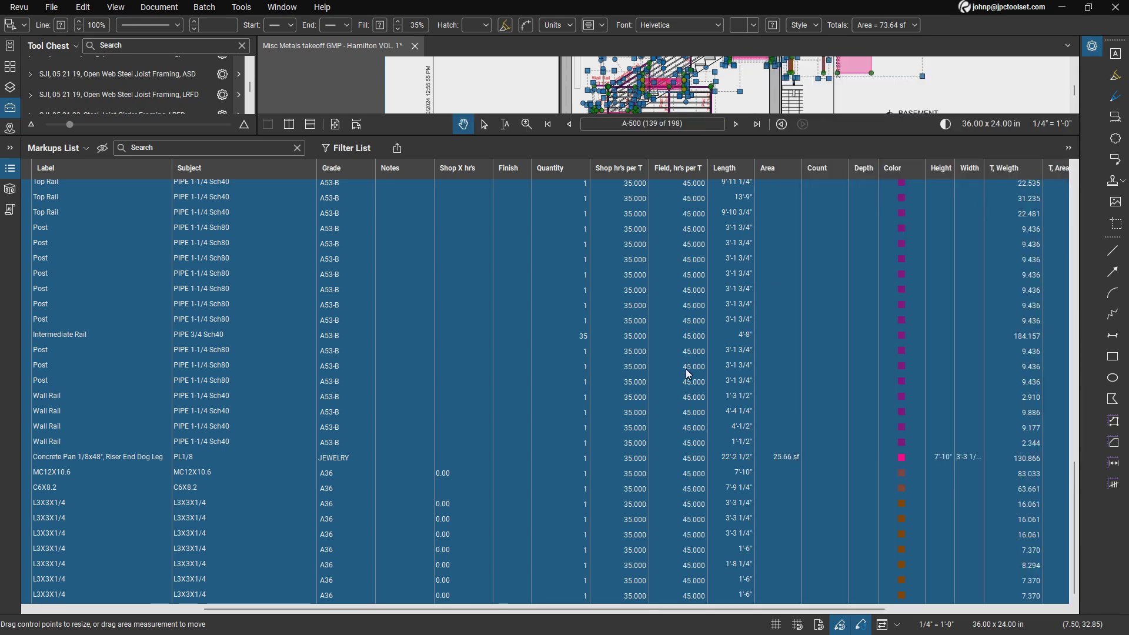
Review the total weight, area, hours and length, and export all pages' markups and totals as a CSV summary that opens in Excel
scroll(688, 373, "up", 10)
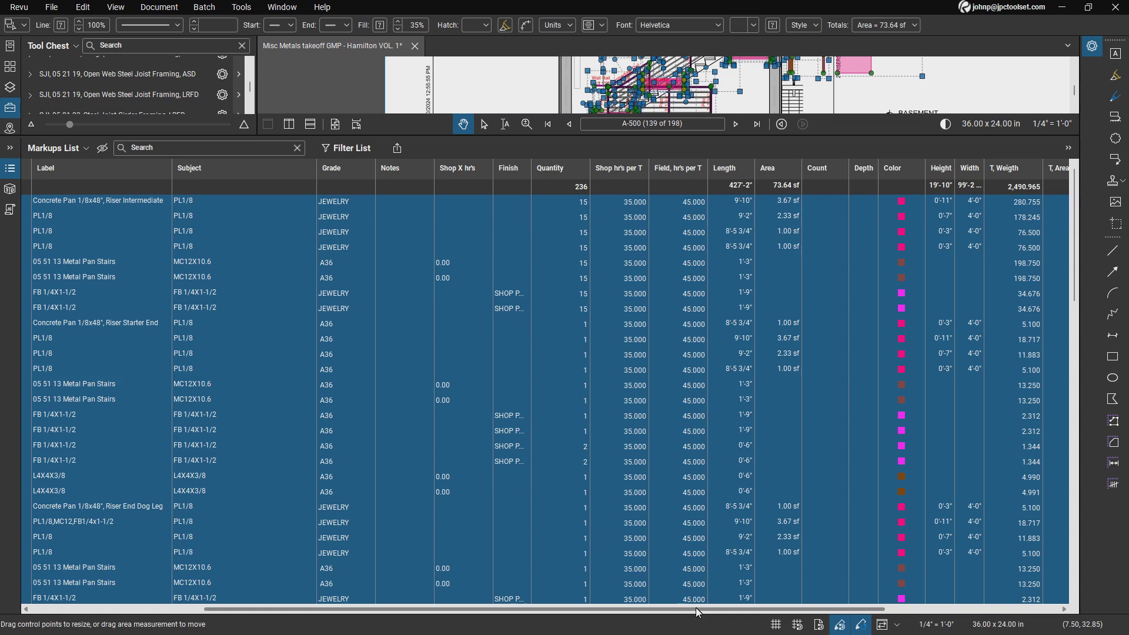
left_click_drag(697, 611, 832, 610)
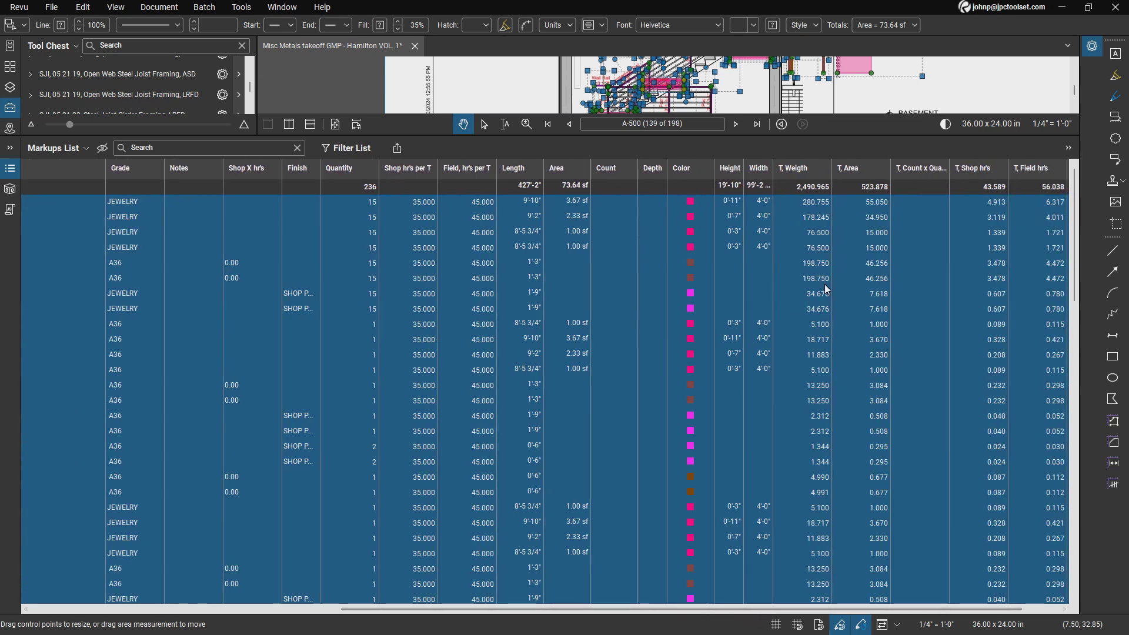
scroll(826, 615, "right", 2)
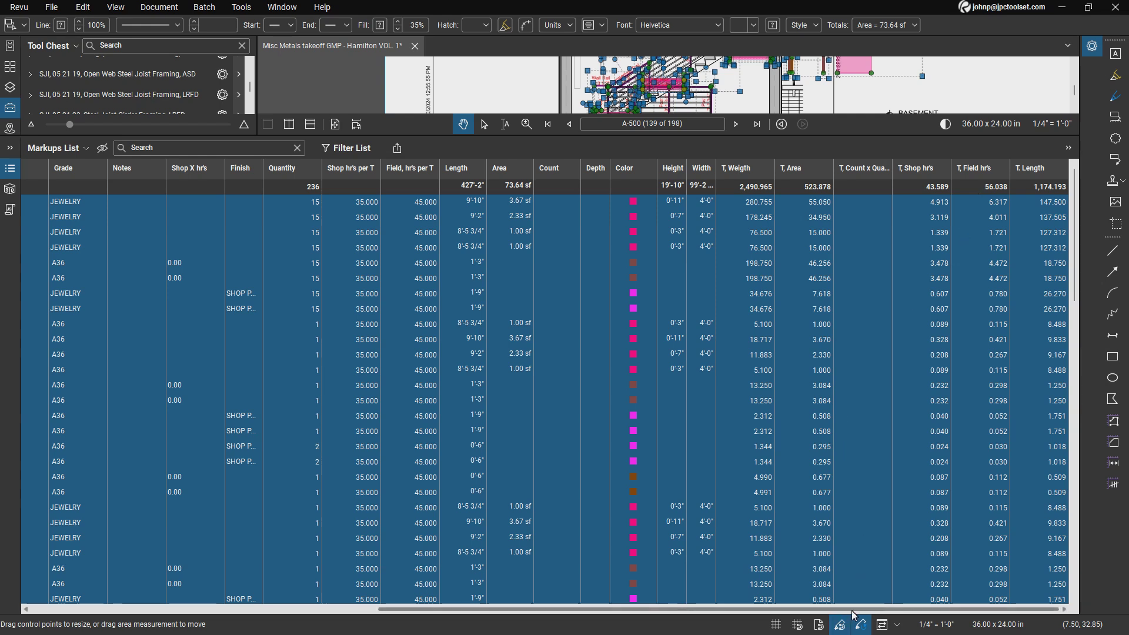
left_click_drag(860, 610, 500, 610)
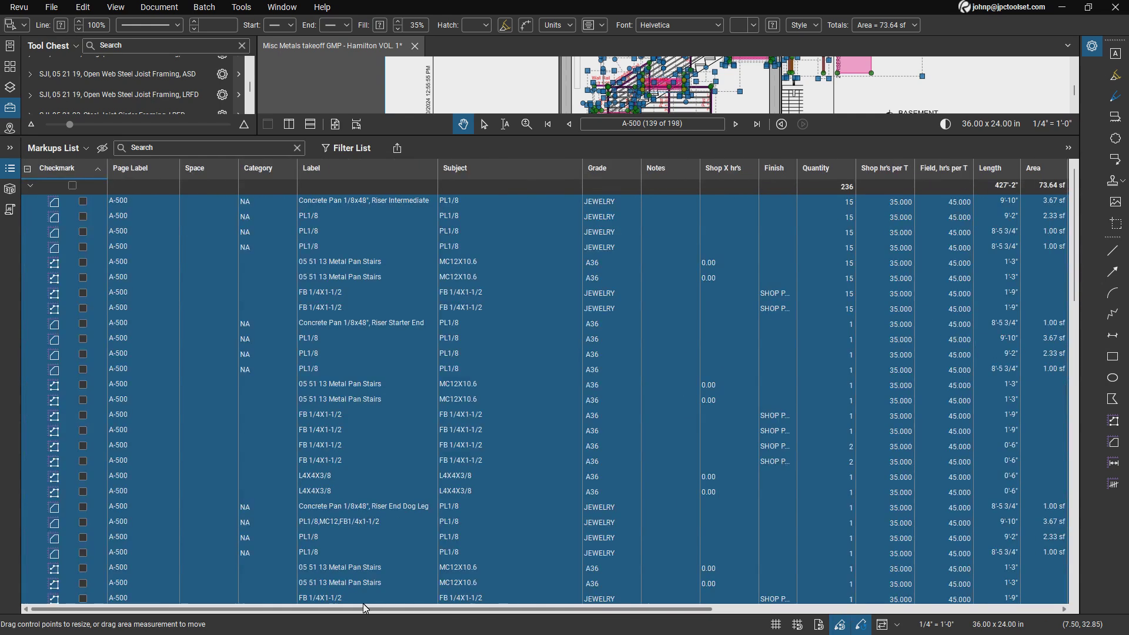
left_click(543, 369)
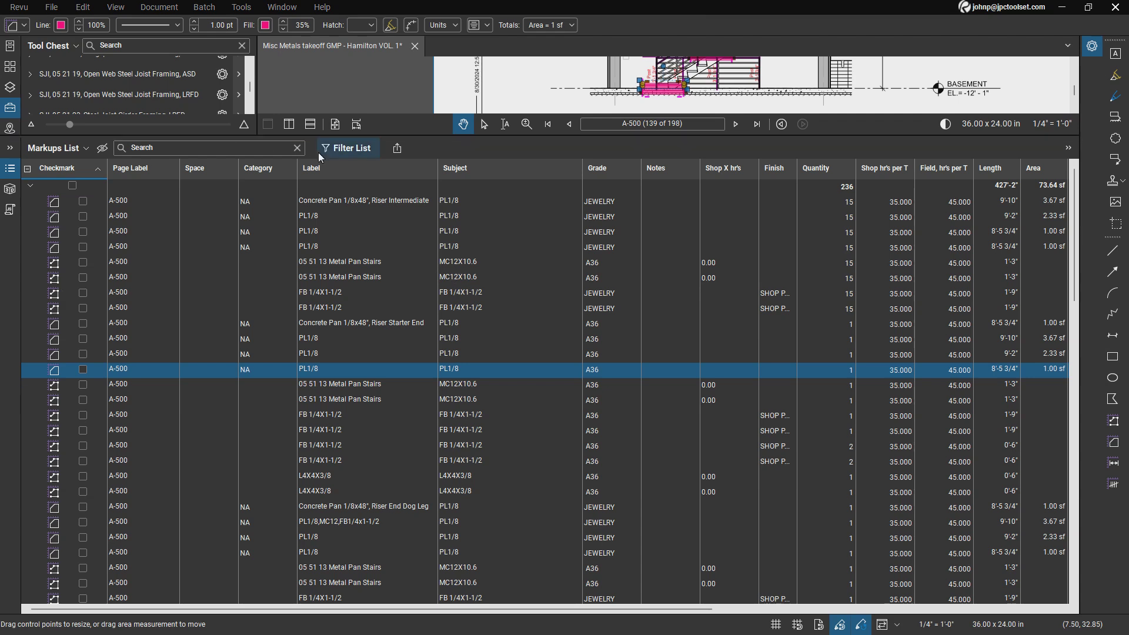
left_click(398, 149)
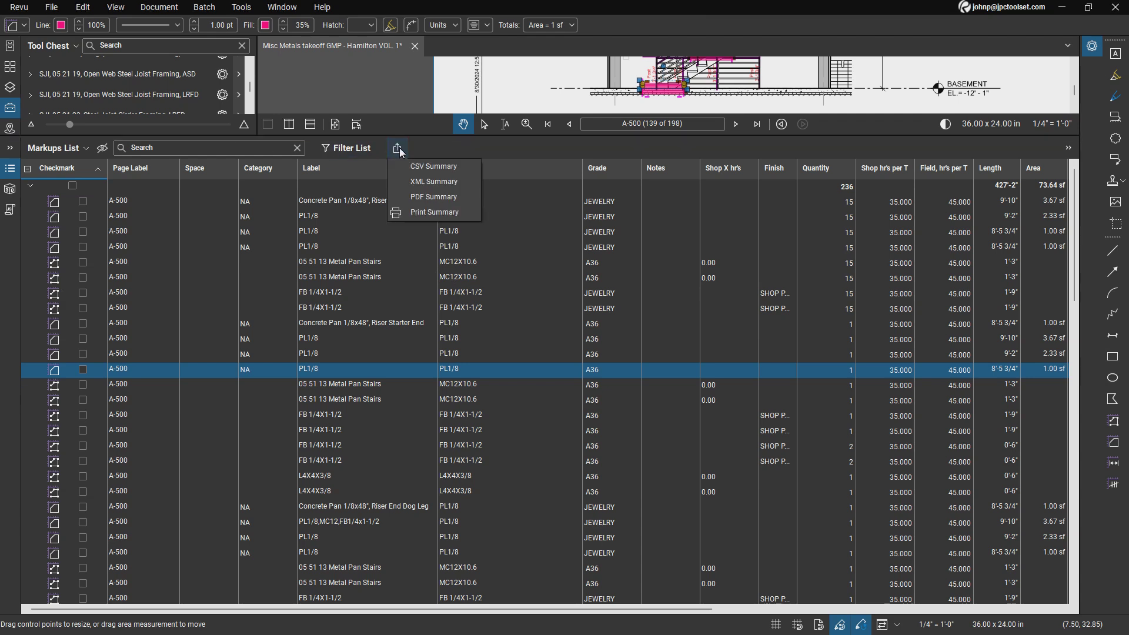
left_click(433, 168)
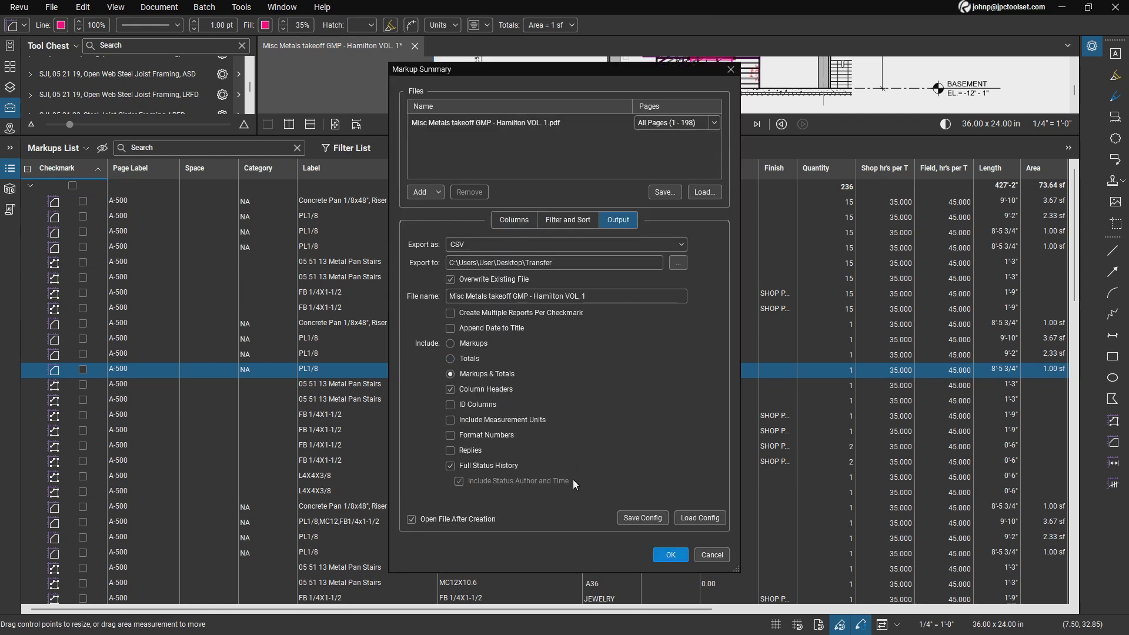
left_click(669, 555)
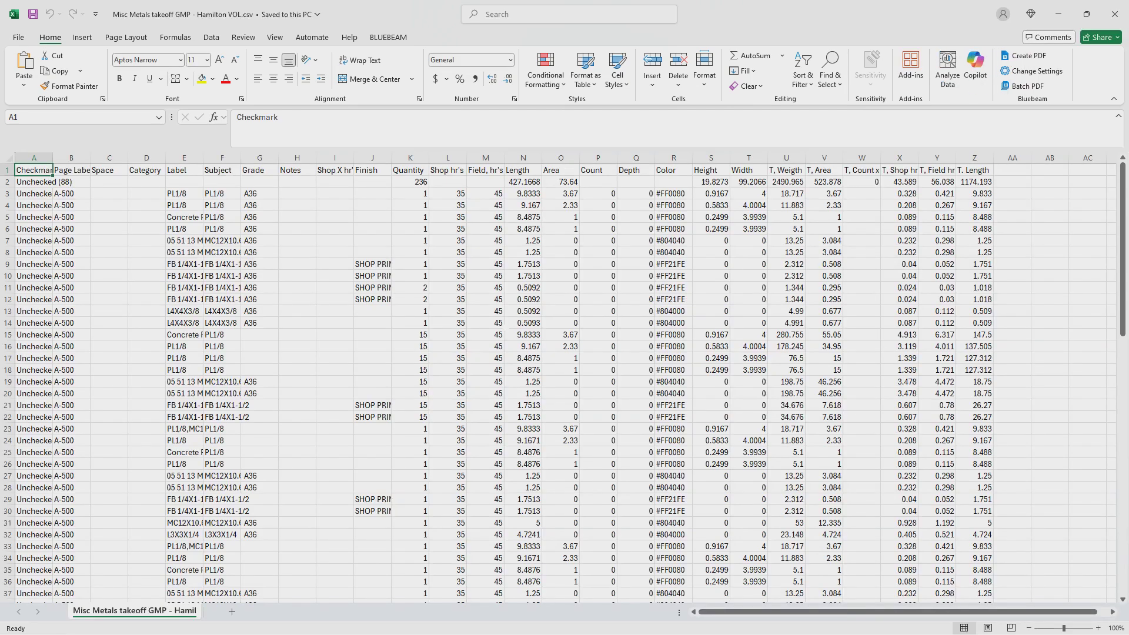
Set columns A to Z of the exported sheet to a width of 12 and widen them further so the text fits
left_click_drag(34, 158, 974, 157)
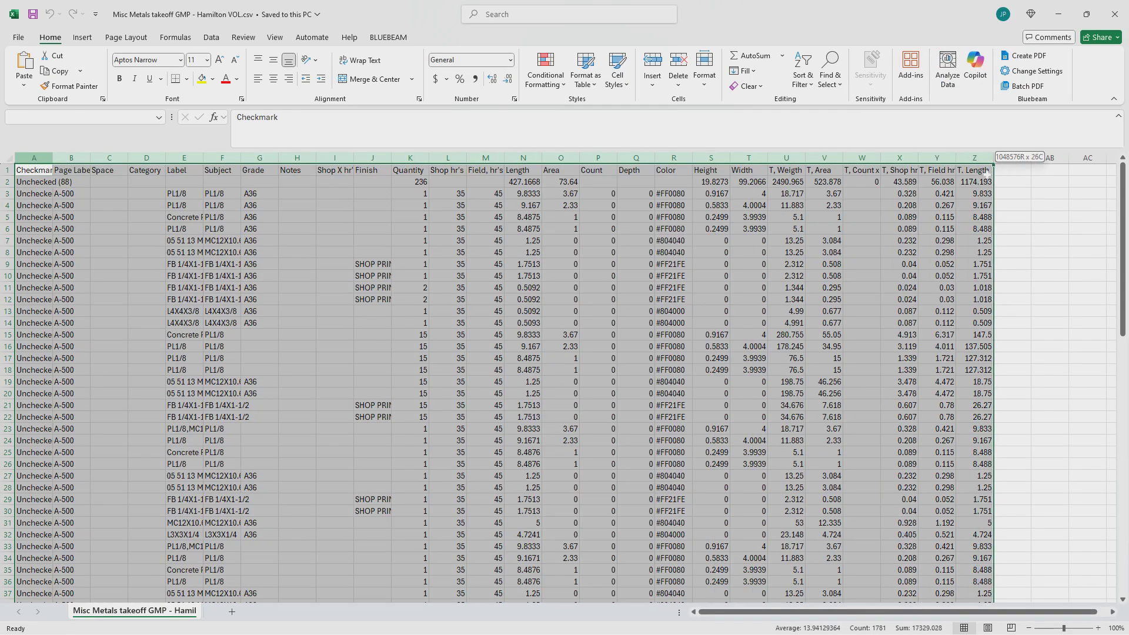
right_click(829, 311)
left_click(858, 495)
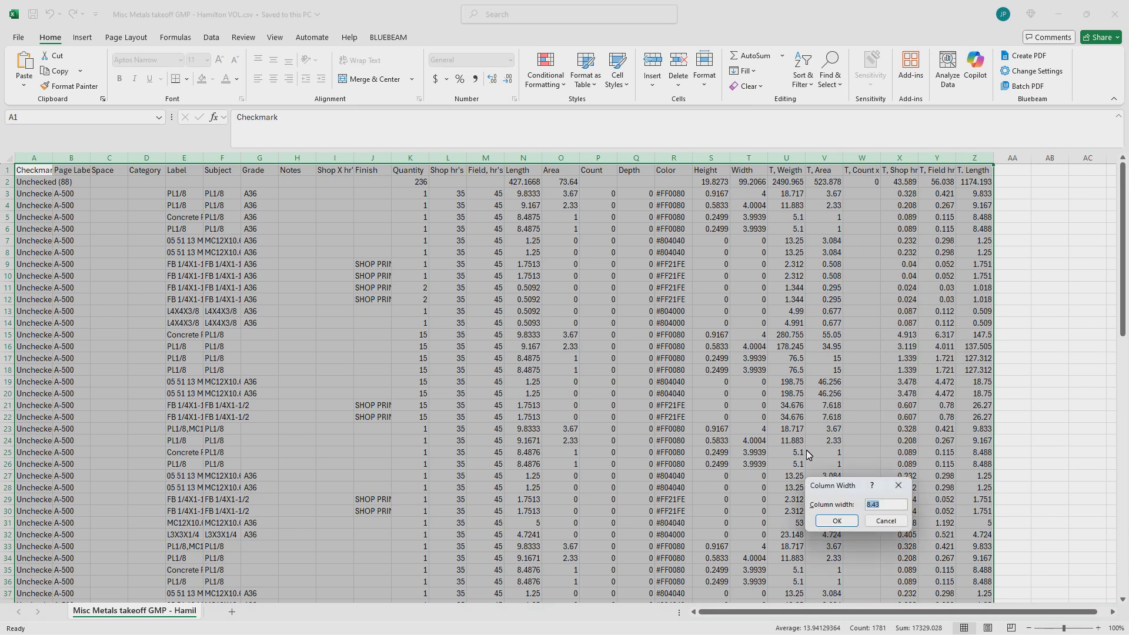
type("12")
left_click(836, 521)
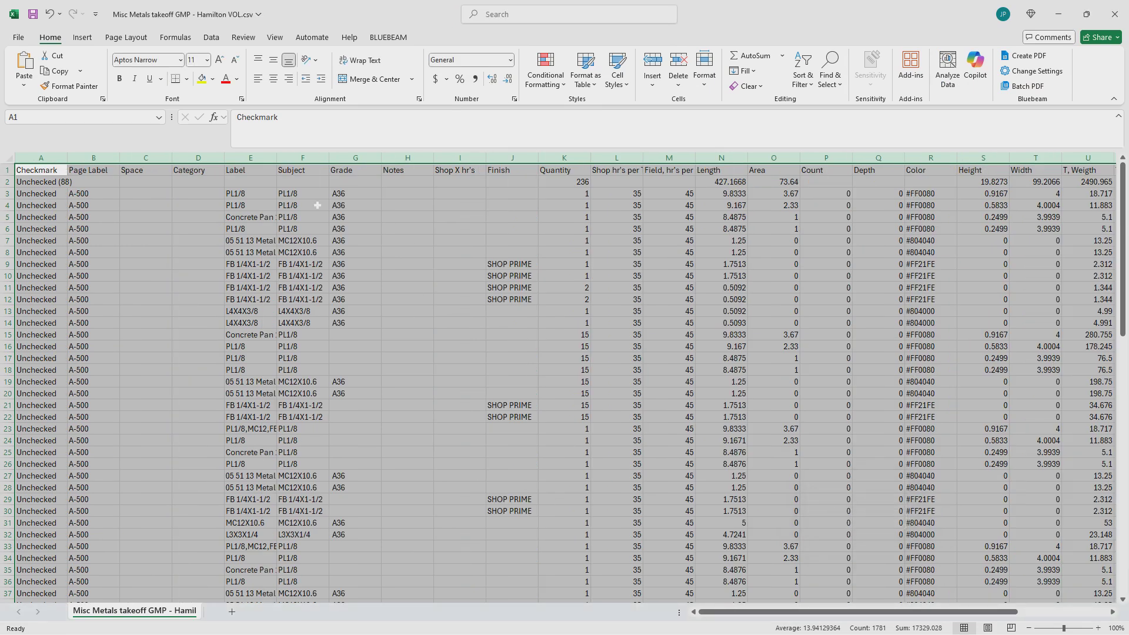
left_click_drag(329, 158, 409, 158)
left_click(588, 264)
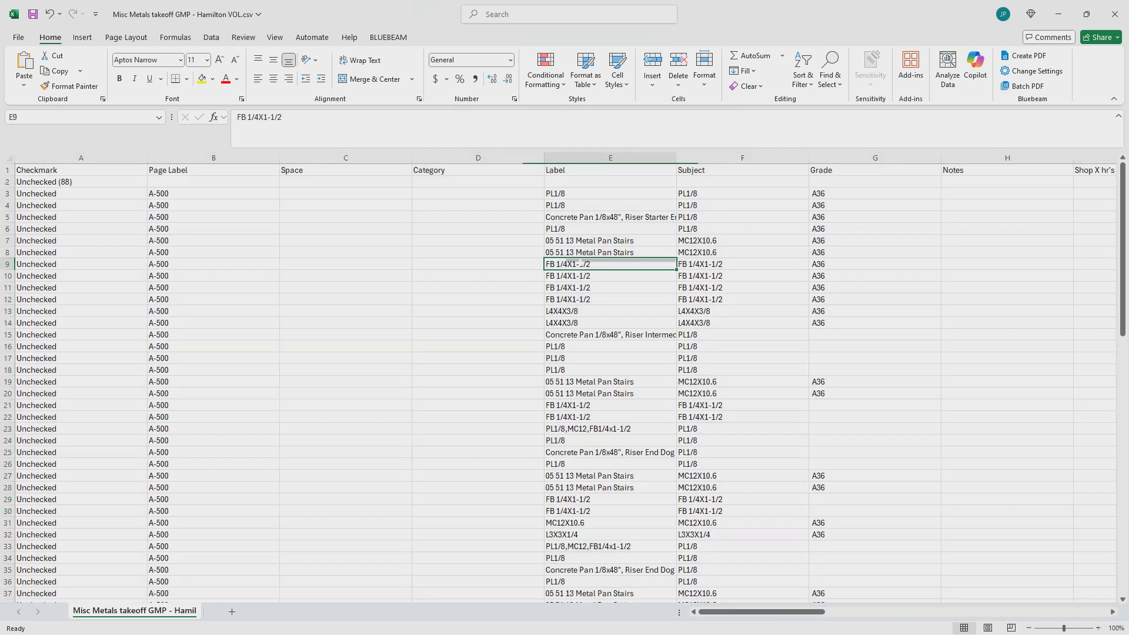
Look through the exported labels, subjects and grades down to the last row, and check the labor rate, length, area and height columns
left_click(742, 229)
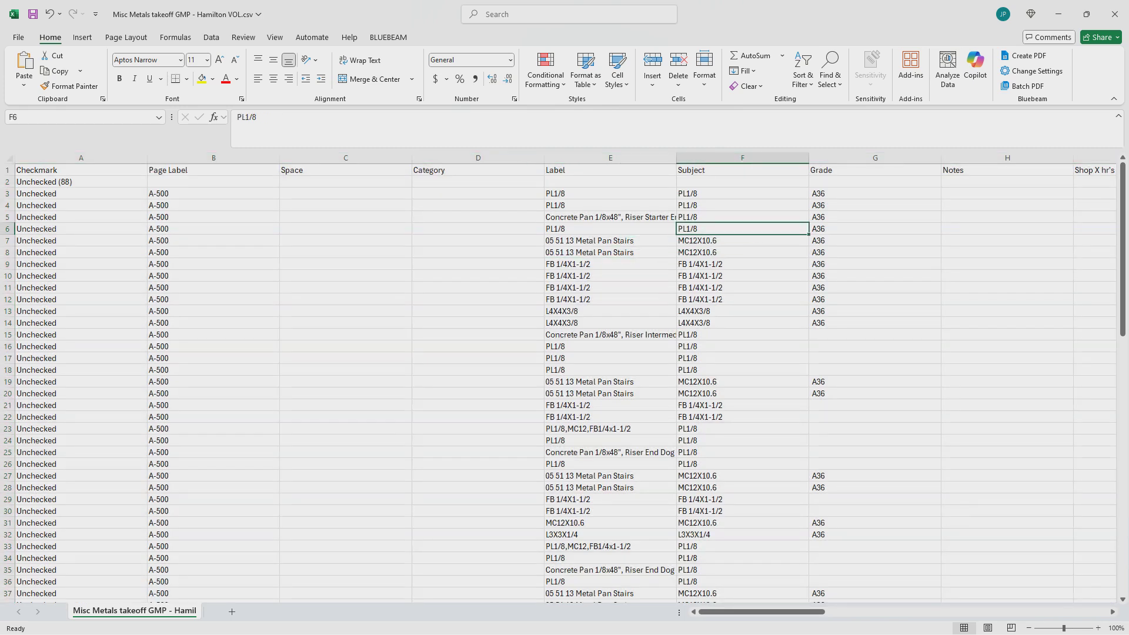
left_click(742, 240)
key("Down")
key("Down")
key("Down")
key("Down")
key("Down")
key("Down")
key("Down")
key("Down")
key("Down")
key("Down")
key("Down")
key("Down")
key("Down")
key("Down")
key("Down")
key("Down")
key("Down")
key("Down")
key("Down")
key("Down")
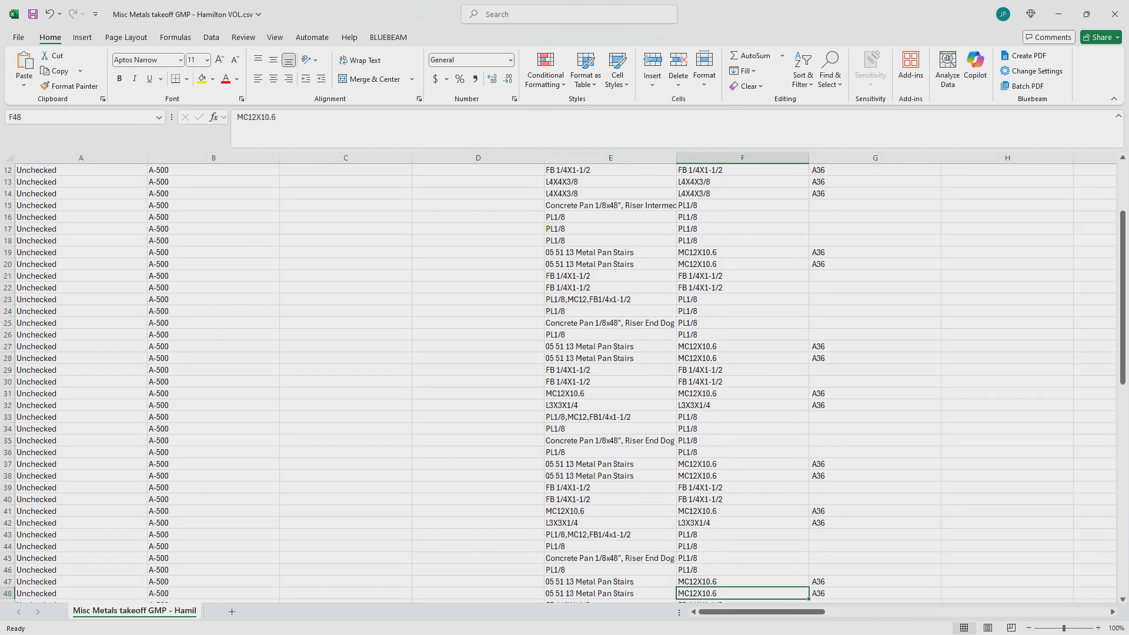
key("Down")
key("Down")
key("Down")
key("Down")
key("Down")
key("Down")
key("Down")
key("Down")
key("Down")
key("Down")
key("Down")
key("Down")
key("Down")
key("Down")
key("Down")
key("Down")
key("Down")
key("Down")
key("Down")
key("Down")
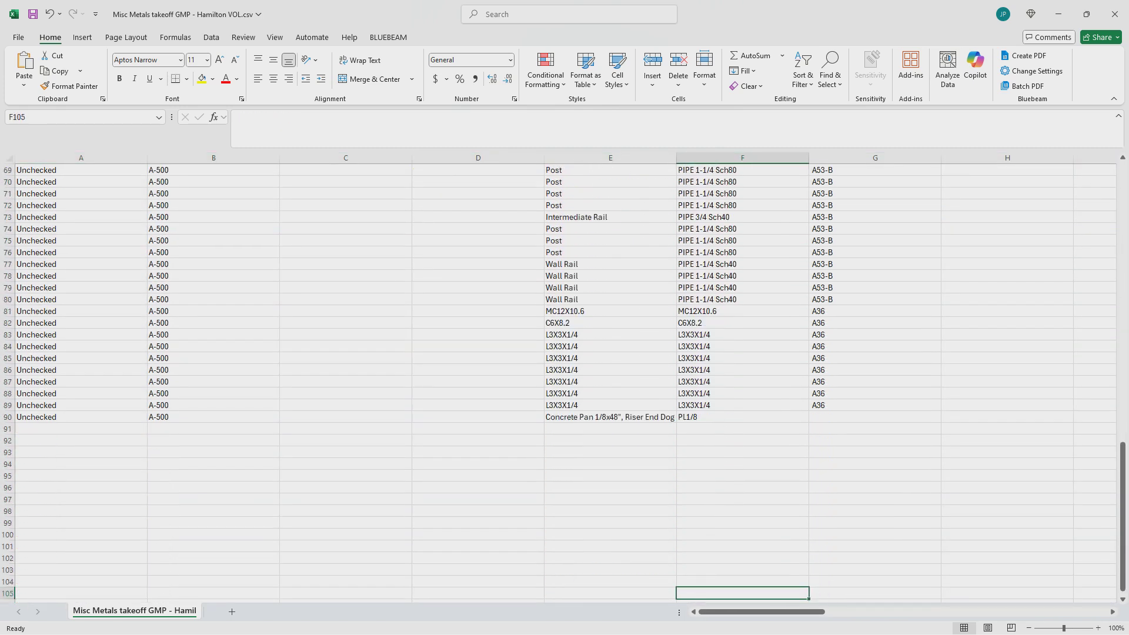
left_click_drag(759, 618, 938, 619)
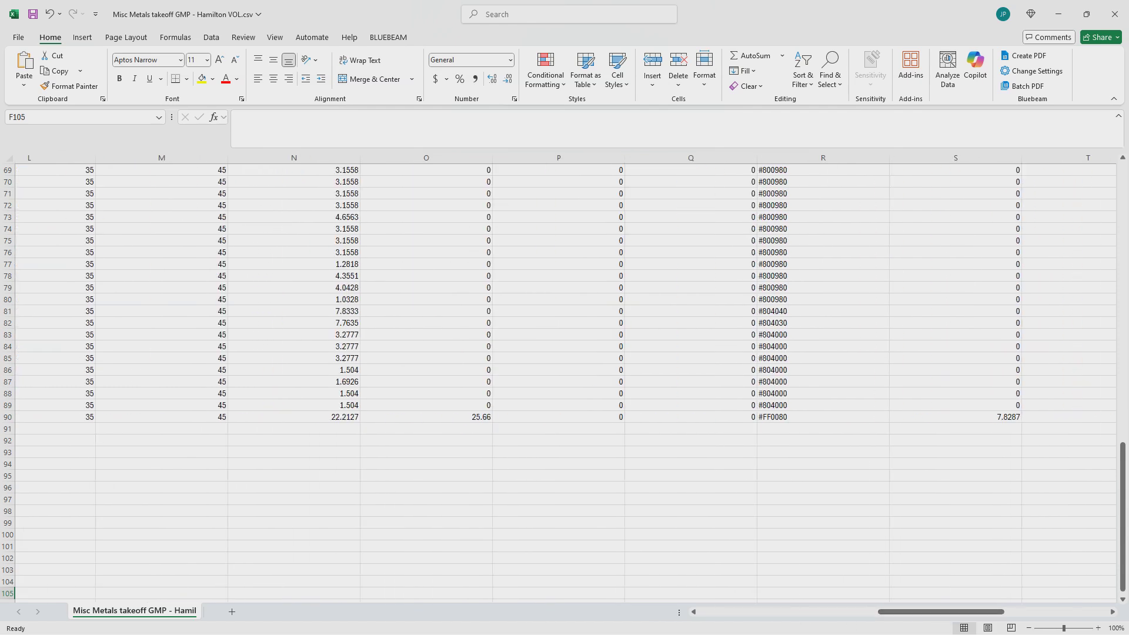
scroll(564, 382, "up", 7)
scroll(565, 382, "up", 16)
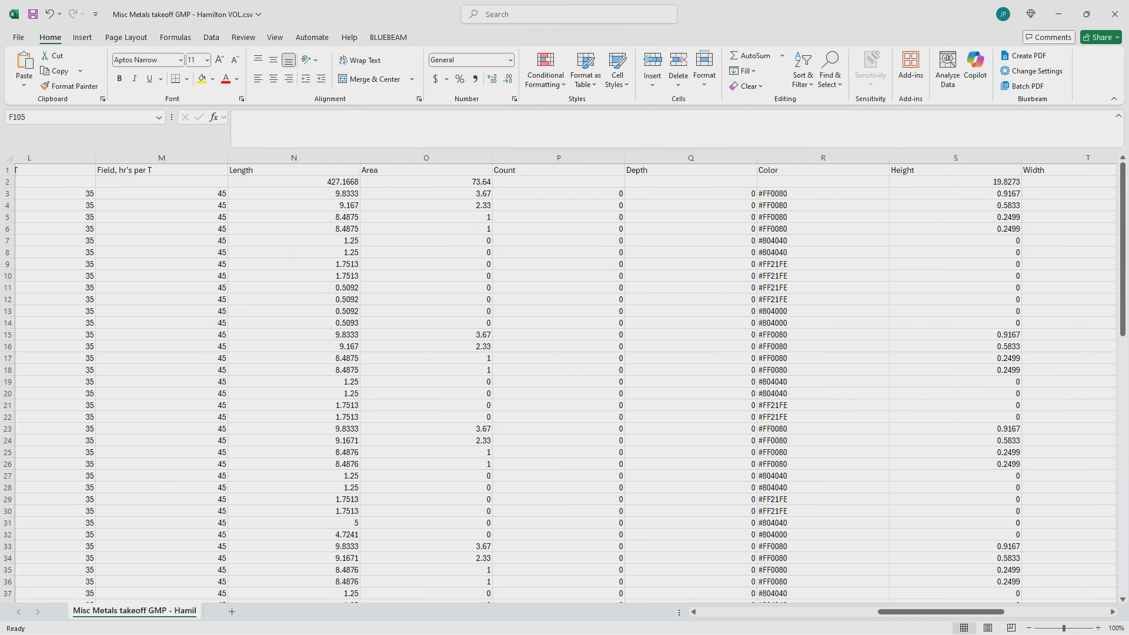
Return to the first columns of the exported sheet and close it without saving the changes
left_click_drag(932, 619, 207, 603)
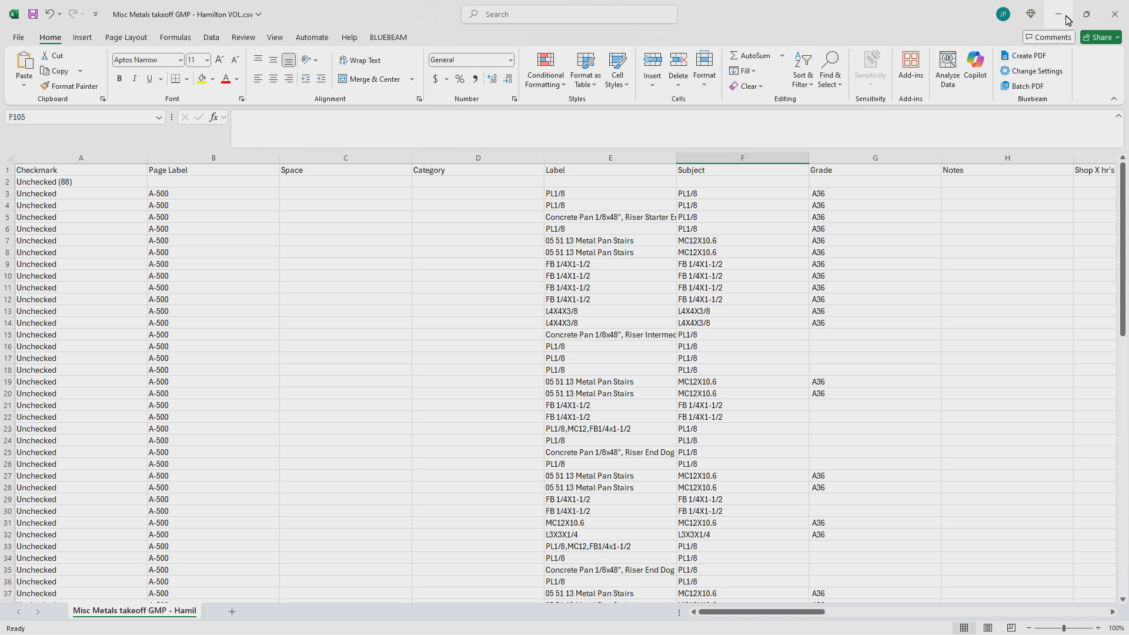
left_click(1113, 17)
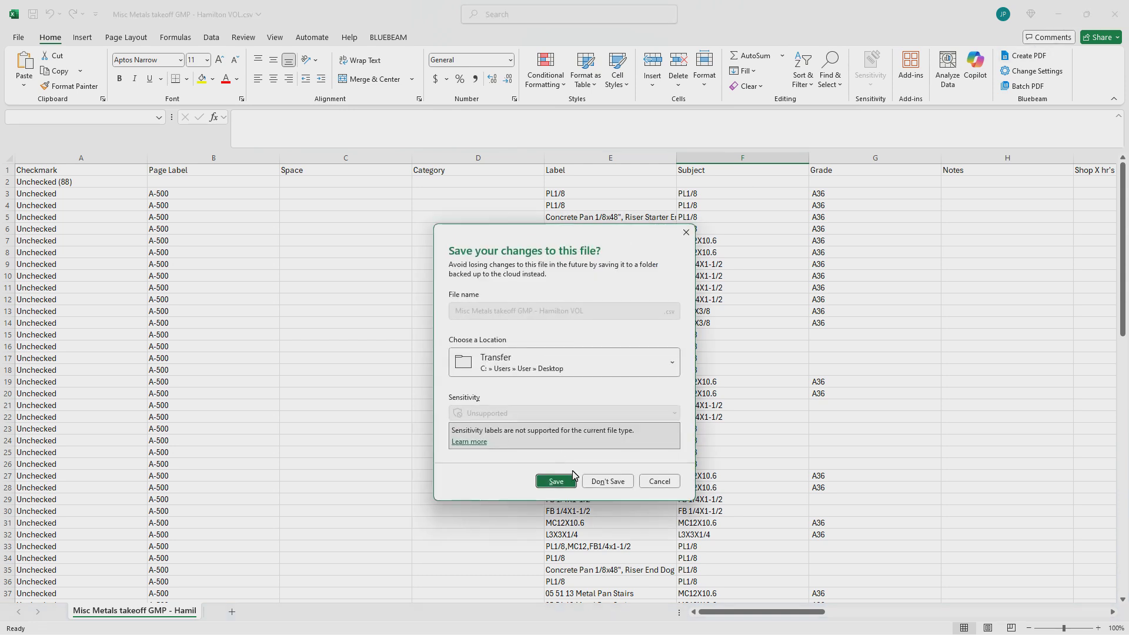
left_click(601, 484)
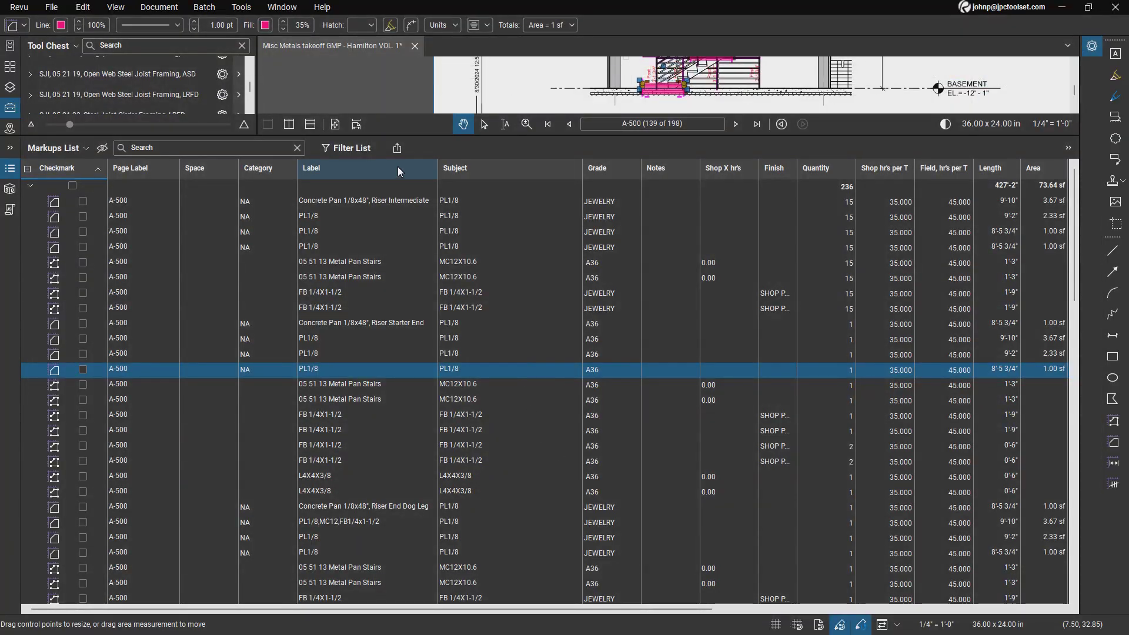
Export all pages' markups and totals as a CSV summary again, overwriting the existing file, and close the opened sheet
left_click(397, 148)
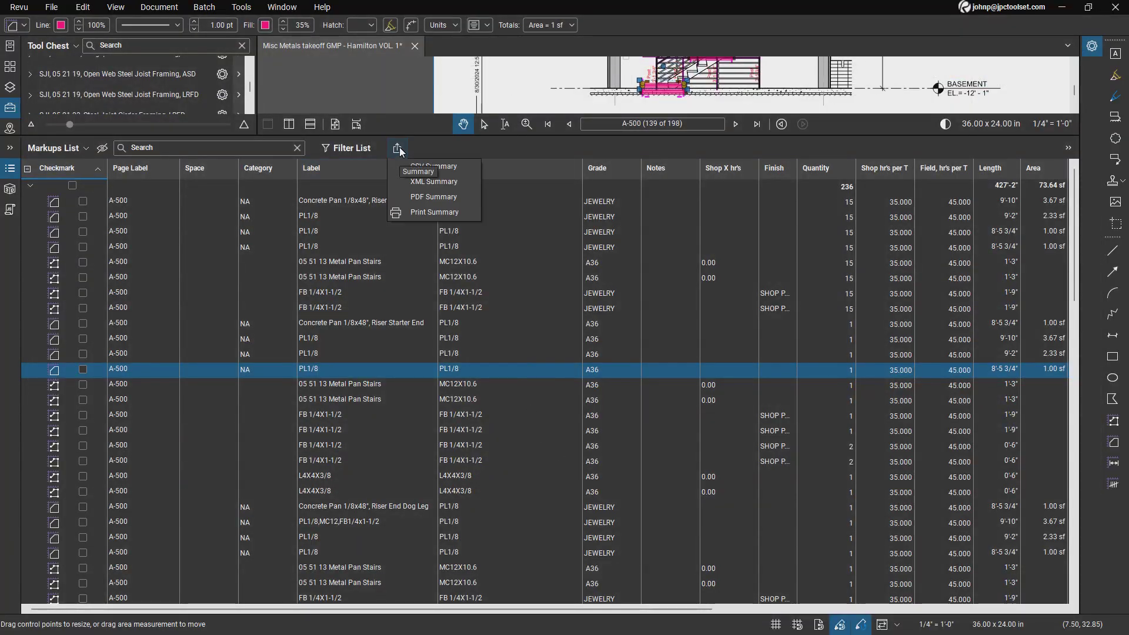
left_click(447, 167)
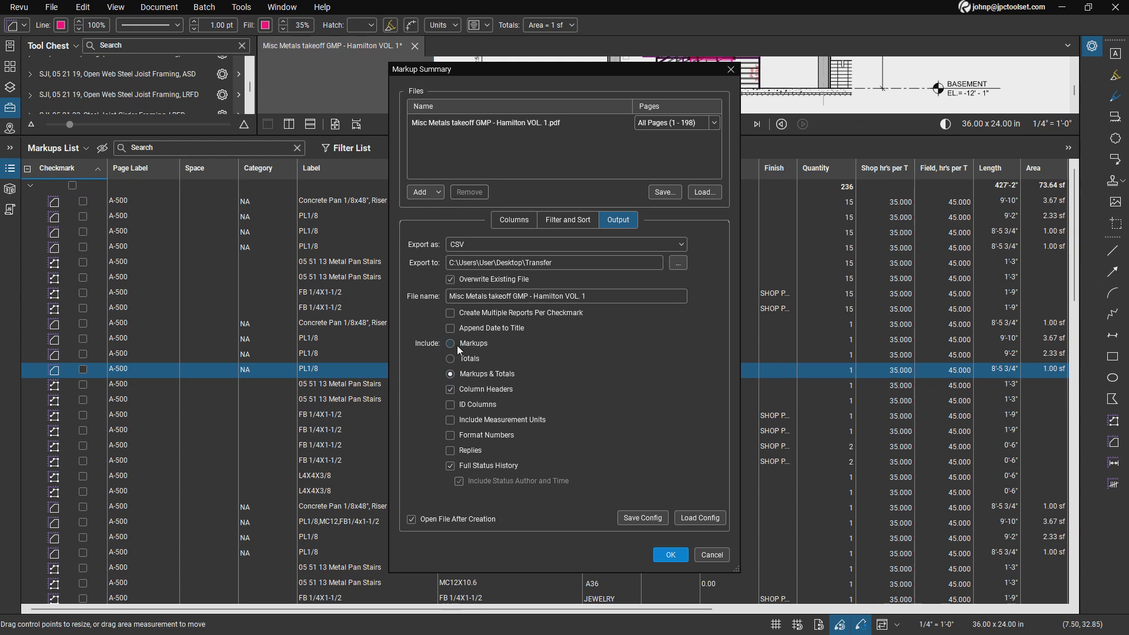
left_click(670, 554)
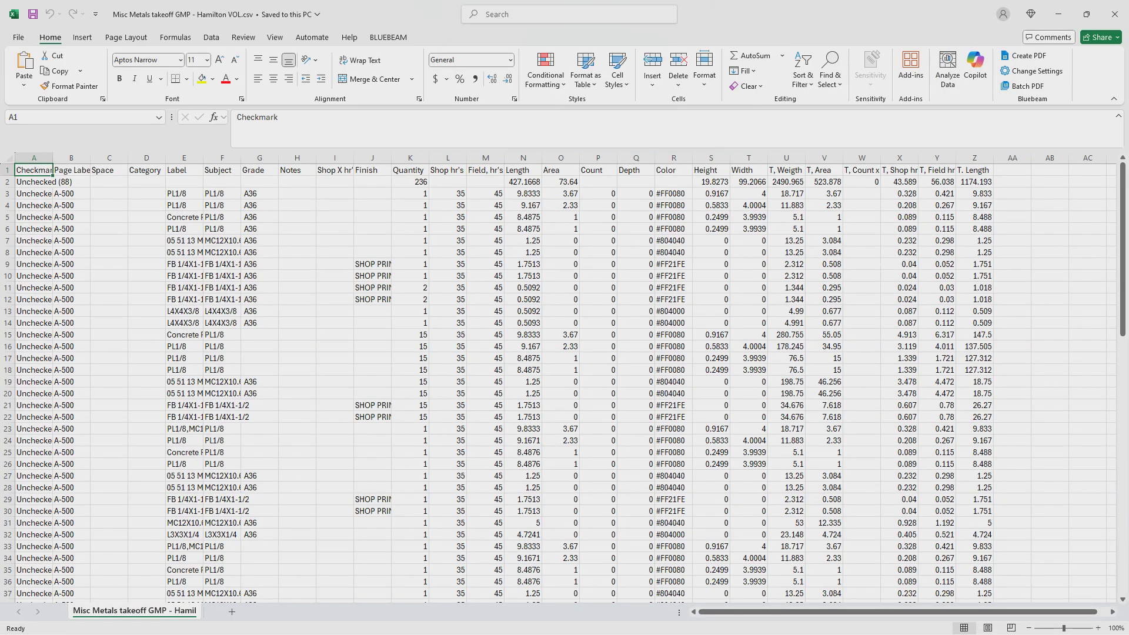
left_click(1115, 14)
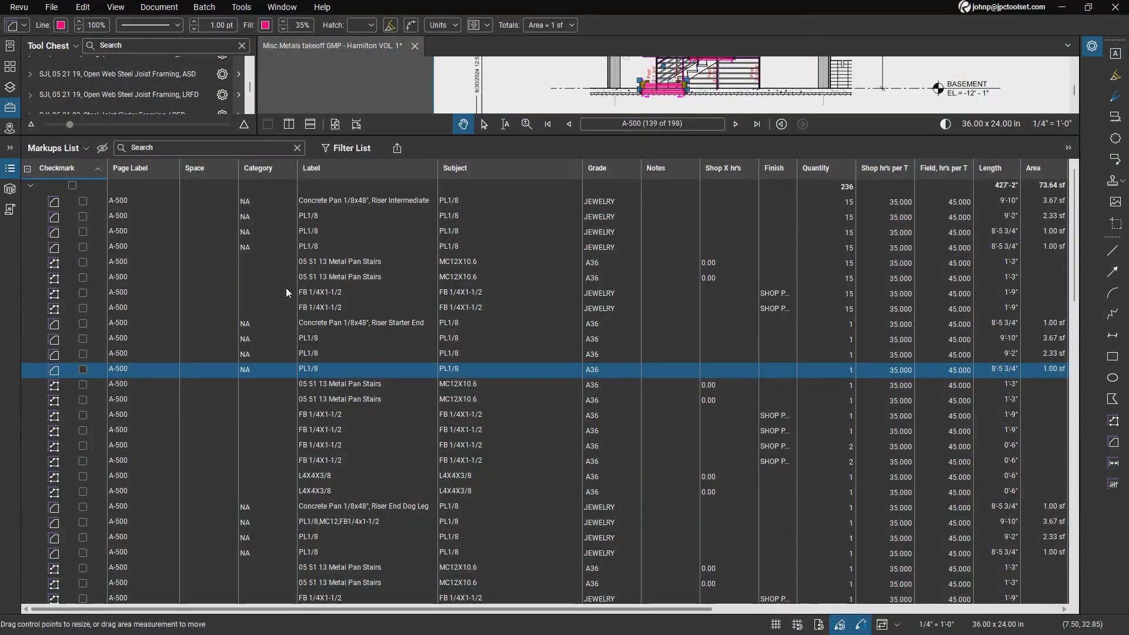
Sort the Markups List by Subject and look through the groups of steel sections and pipes
left_click(469, 169)
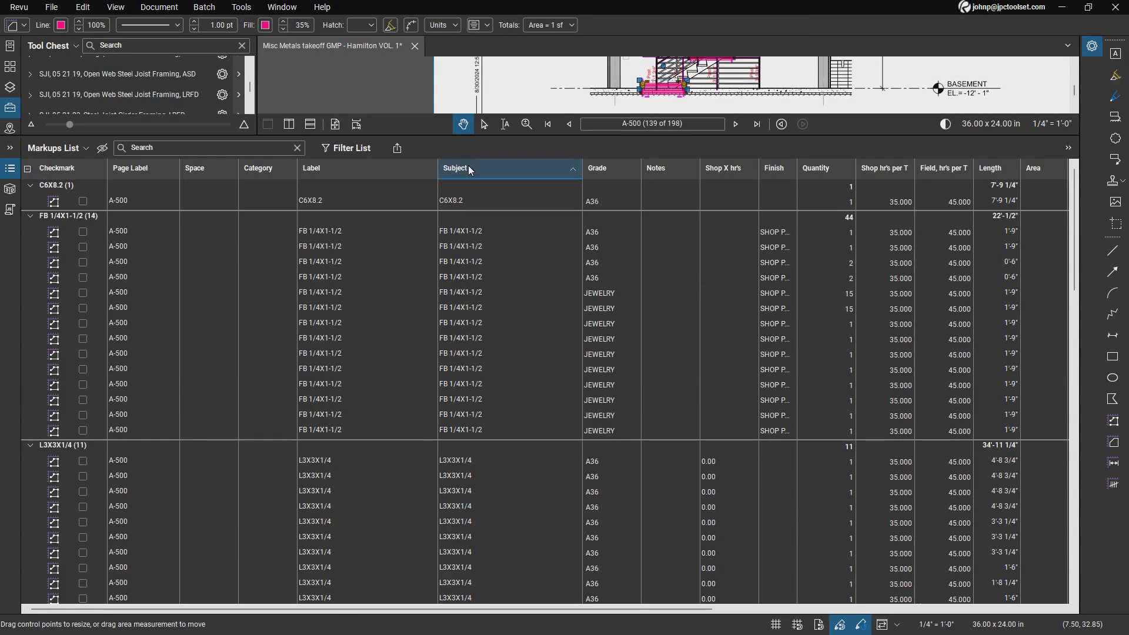
scroll(488, 478, "down", 10)
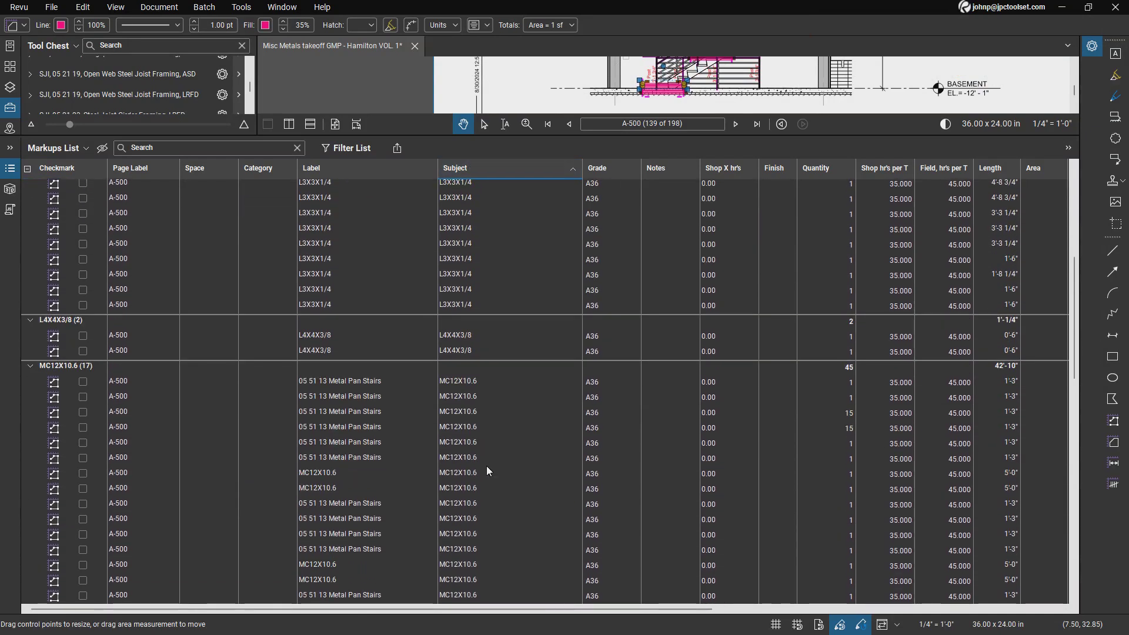
scroll(483, 466, "up", 10)
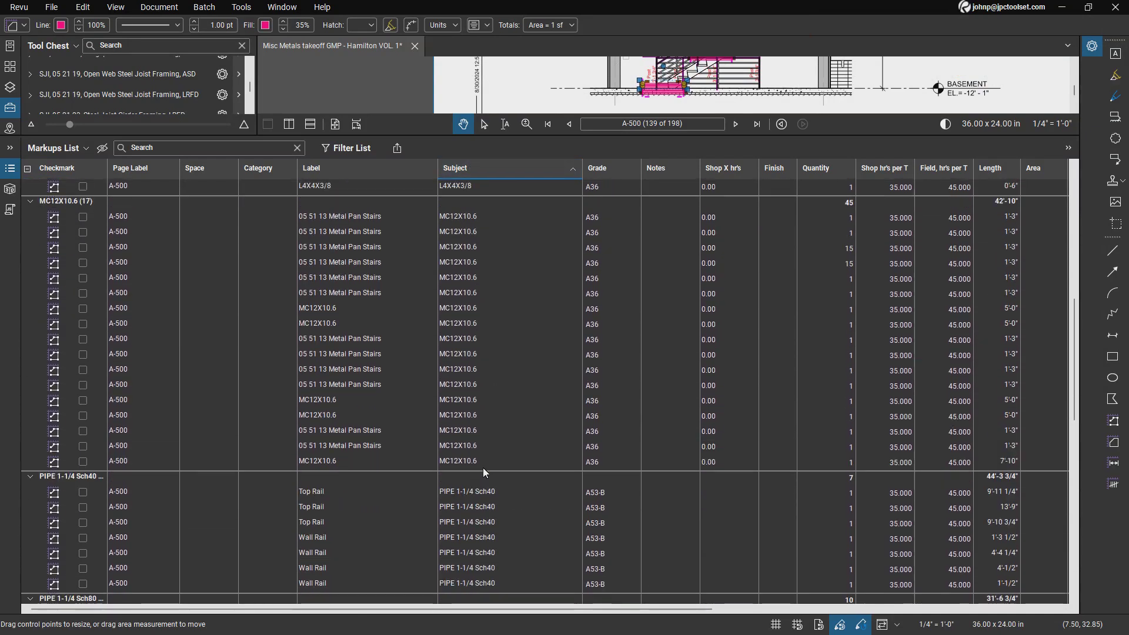
Export the subject-sorted markups and totals as a CSV summary, check the FB 1/4X1-1/2 subtotal row in Excel, and close the sheet
right_click(388, 158)
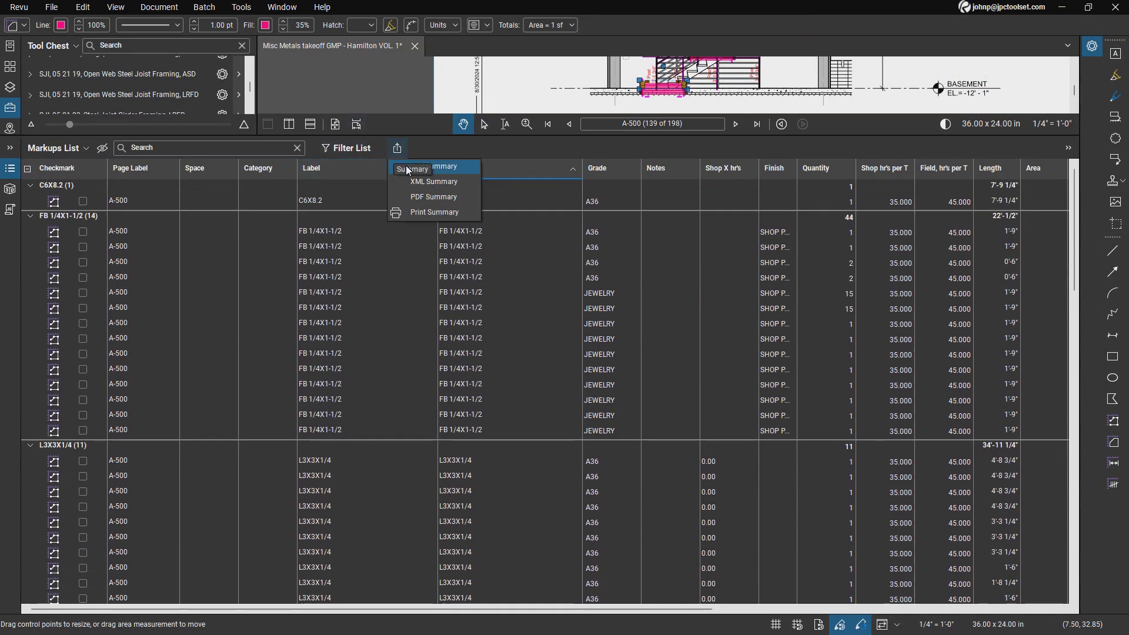
left_click(443, 170)
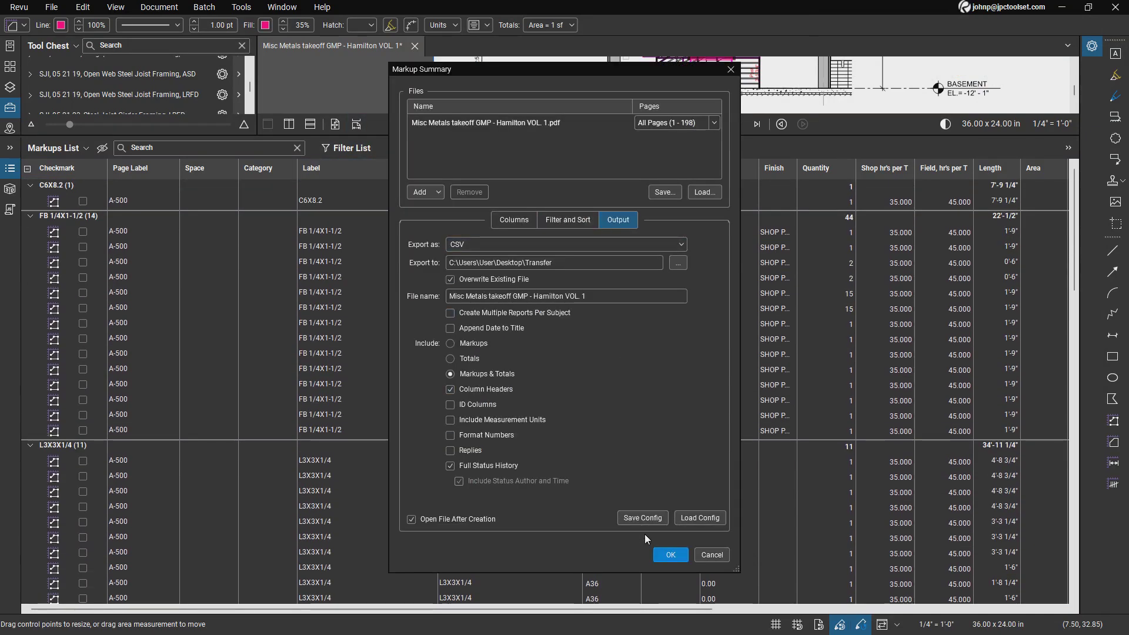
left_click(659, 554)
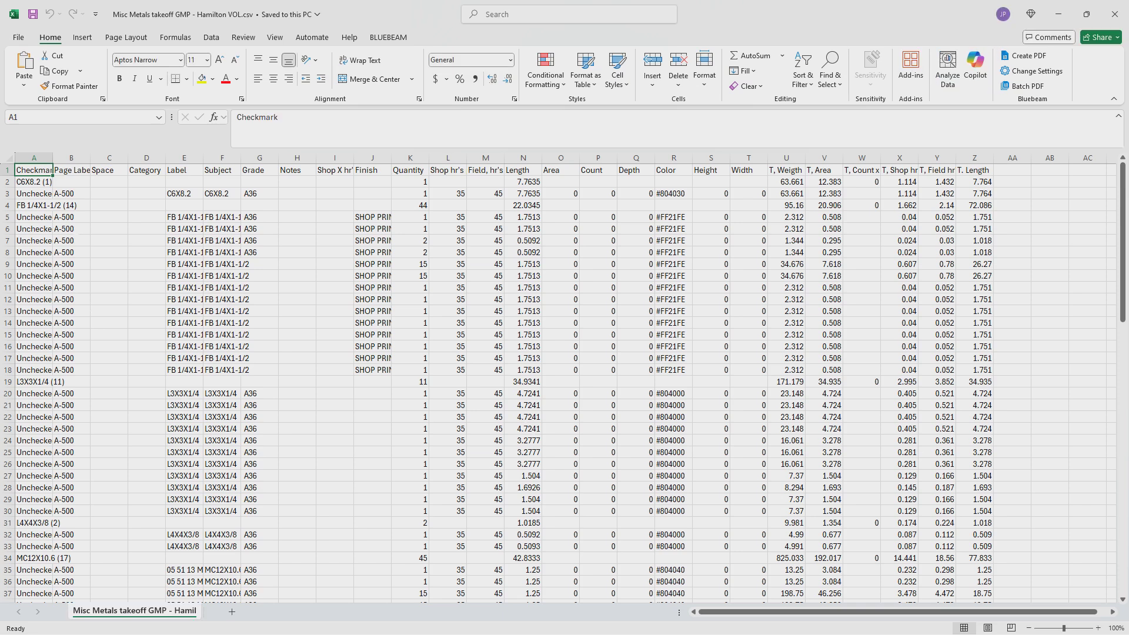
left_click(9, 205)
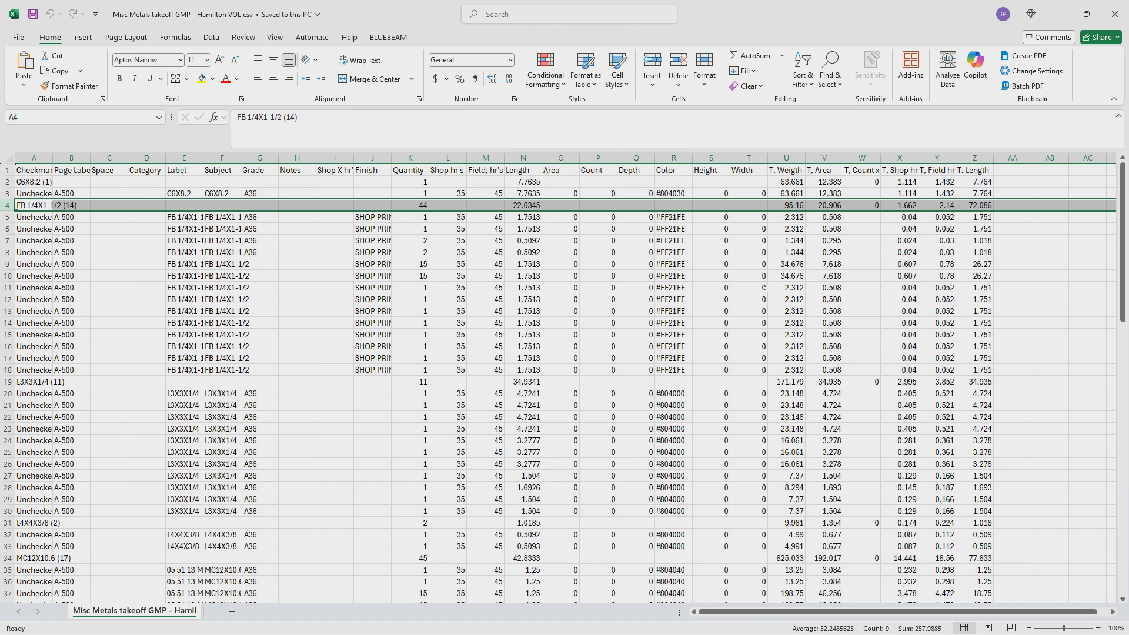
left_click(1115, 14)
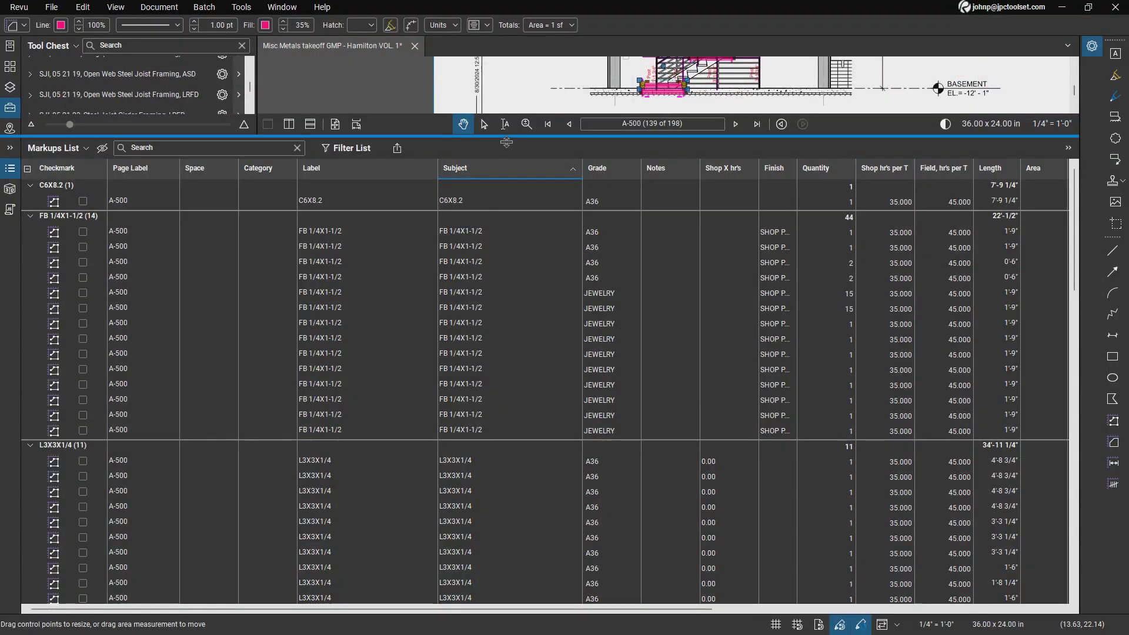
Shrink the Markups List to enlarge the drawing area and collapse the NAAMM 05 51 00 Metal Stairs tool set
left_click_drag(500, 136, 486, 417)
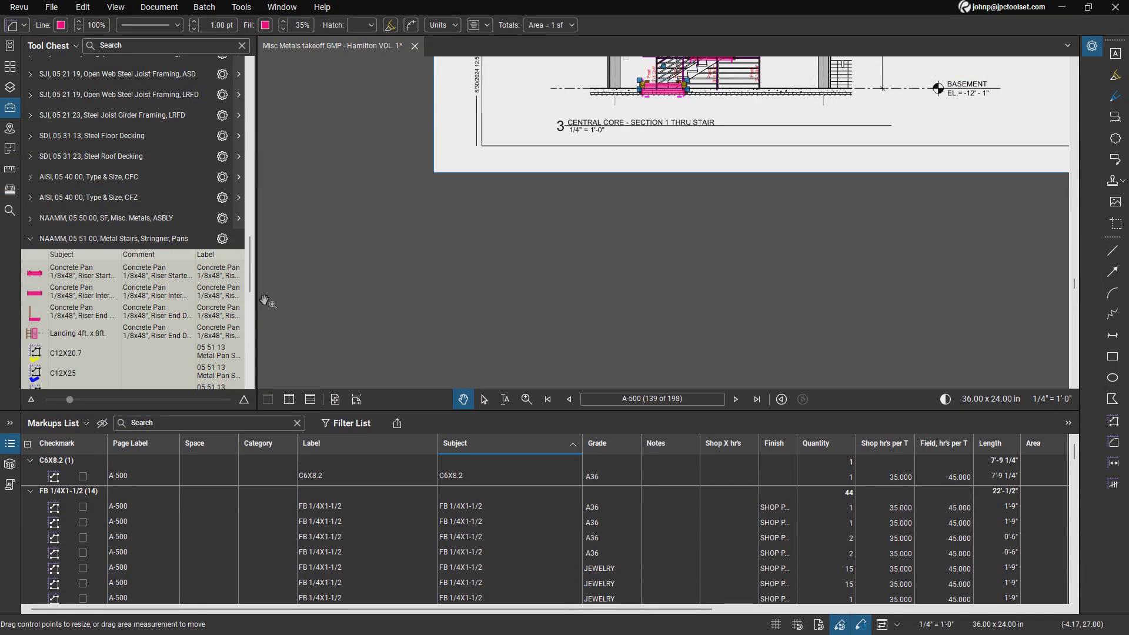
scroll(250, 282, "down", 3)
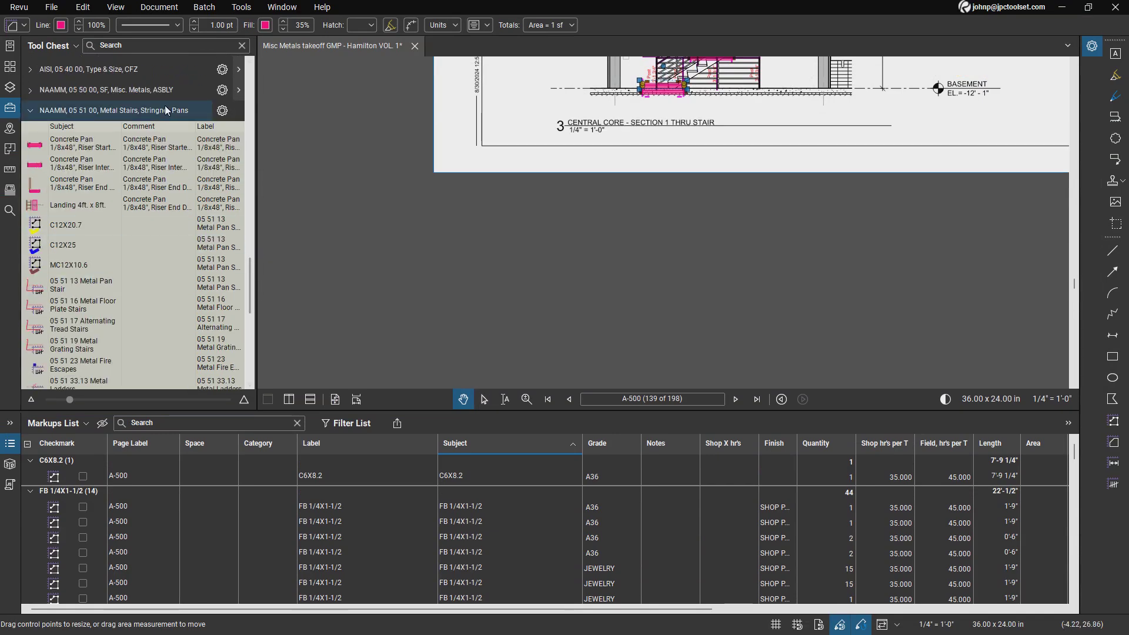
left_click(167, 111)
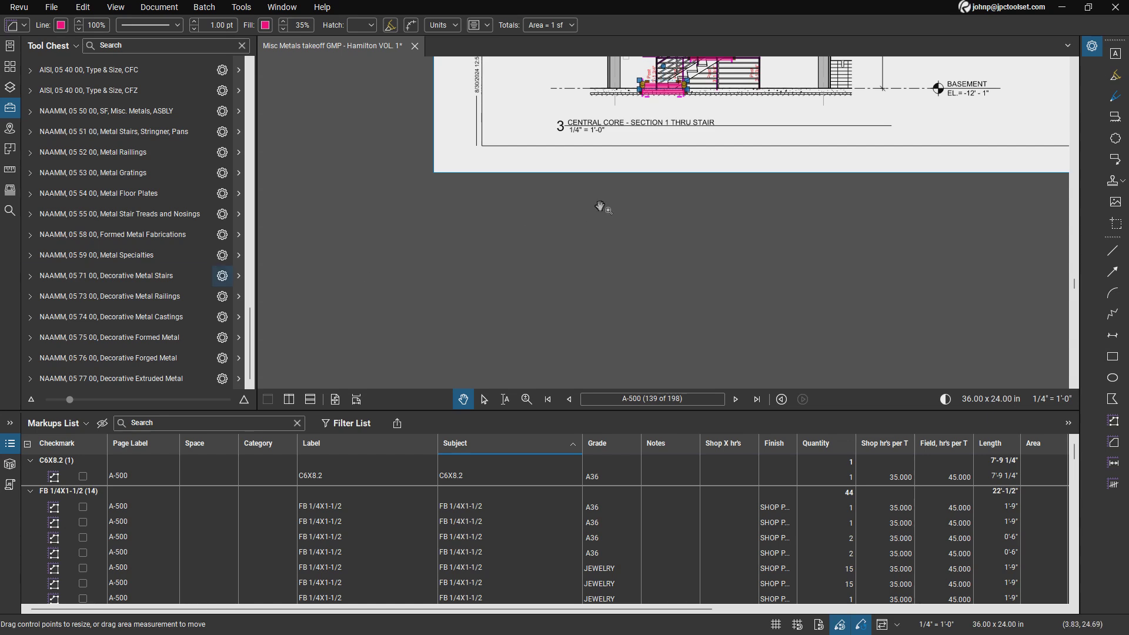
Select all Stair A takeoff markups around the basement-to-Level 1 flights in section 3 and group them
left_click_drag(680, 137, 488, 391)
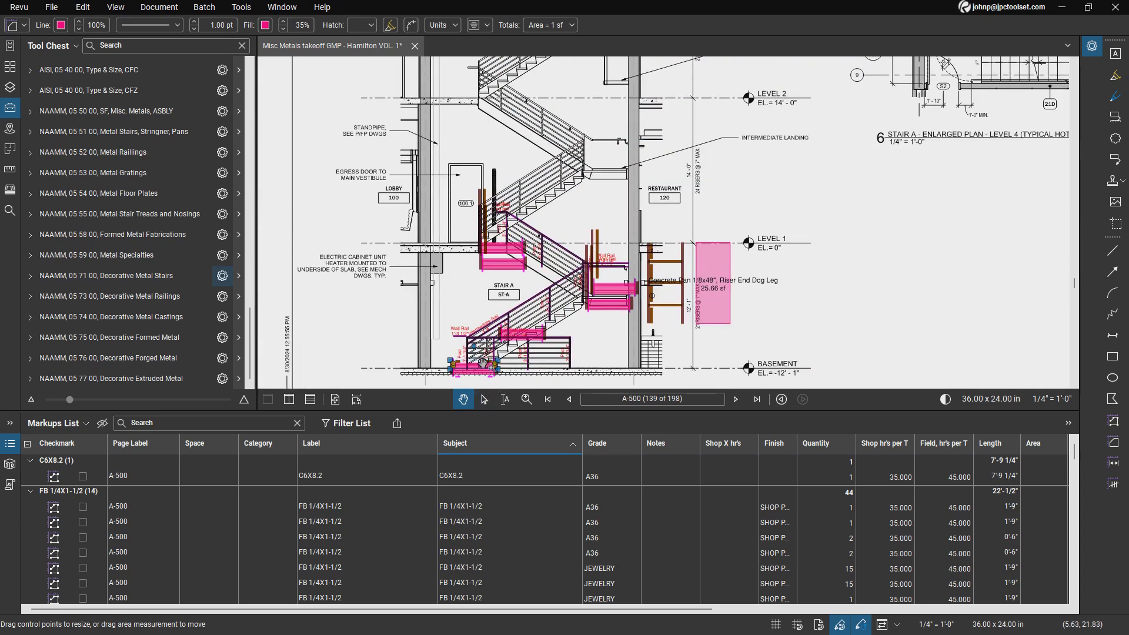
left_click_drag(479, 330, 468, 293)
scroll(468, 292, "down", 2)
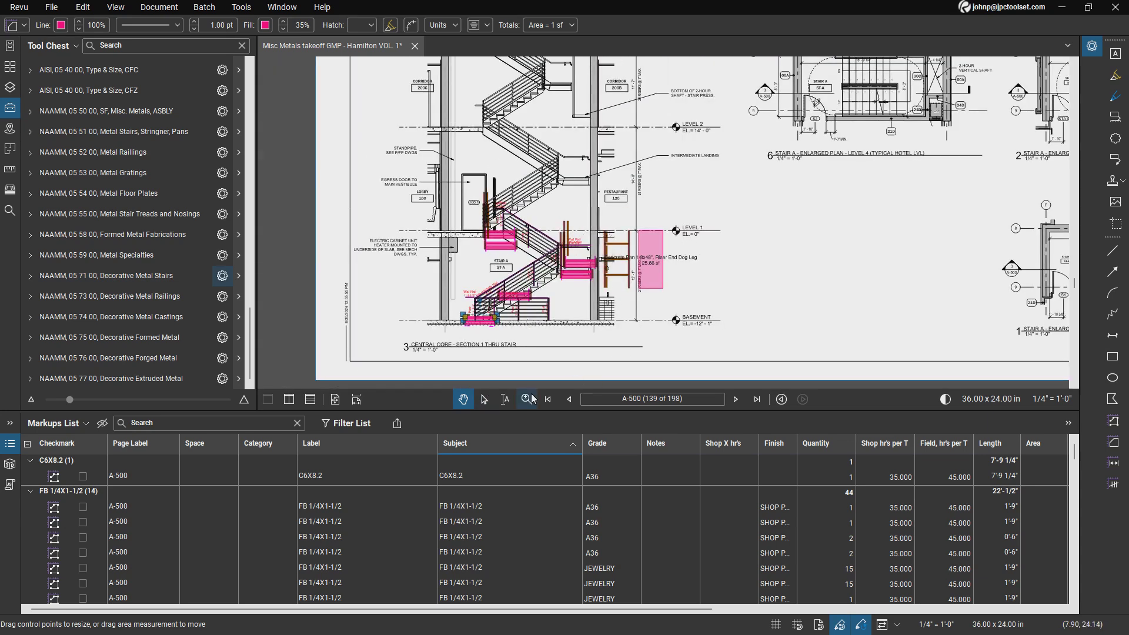
left_click(484, 399)
left_click_drag(789, 198, 316, 376)
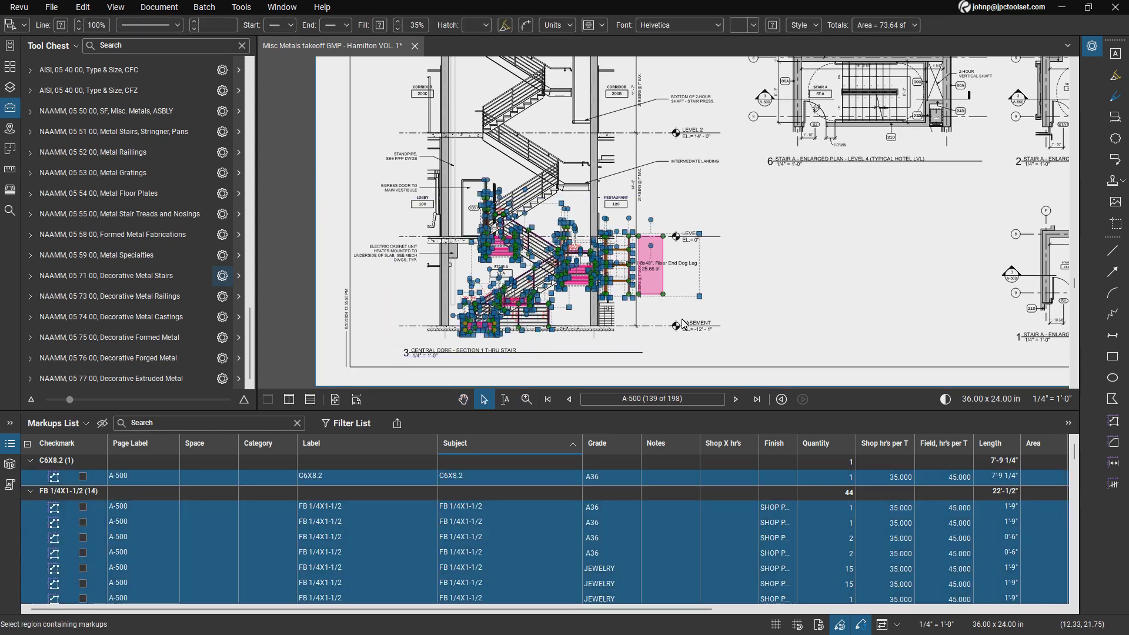
right_click(650, 290)
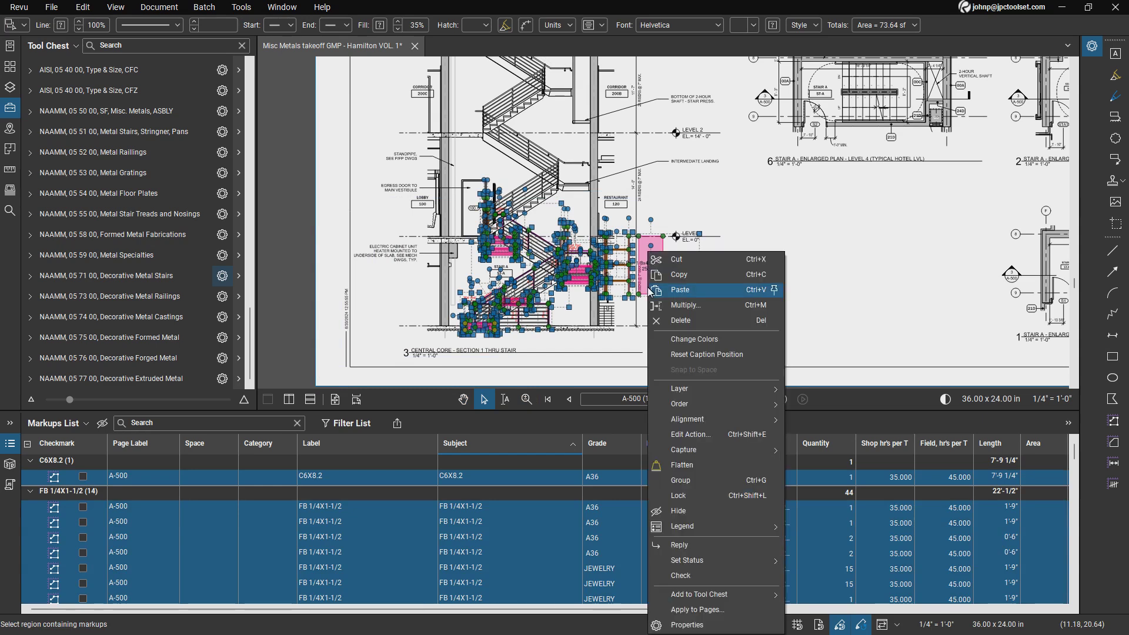
left_click(691, 483)
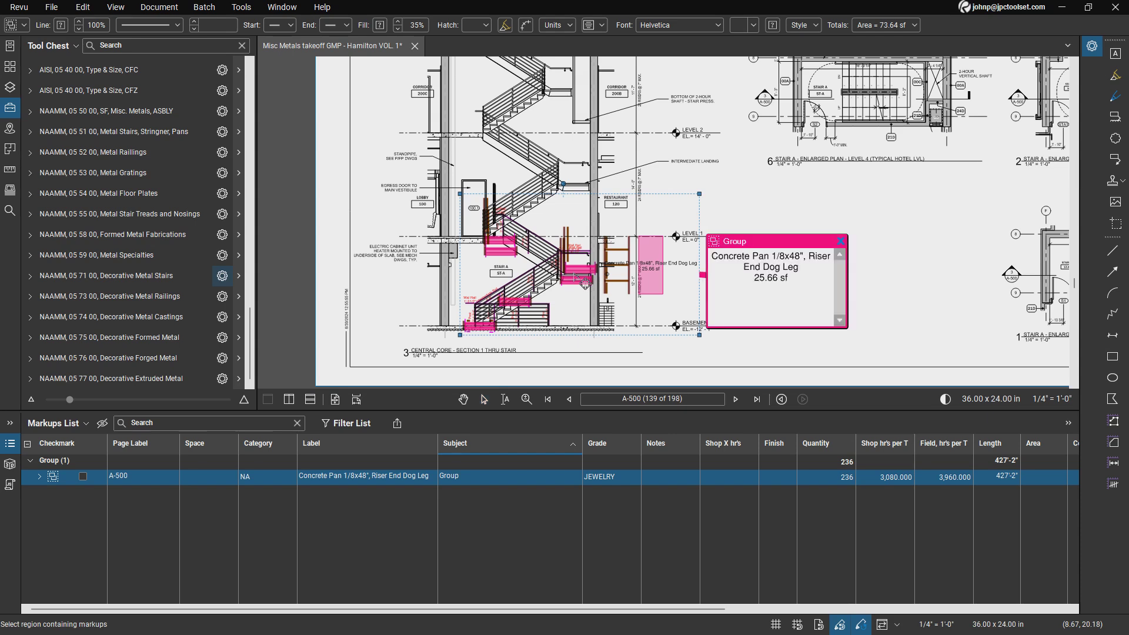
Close the pop-up note attached to the grouped stair markups
right_click(585, 284)
key("Escape")
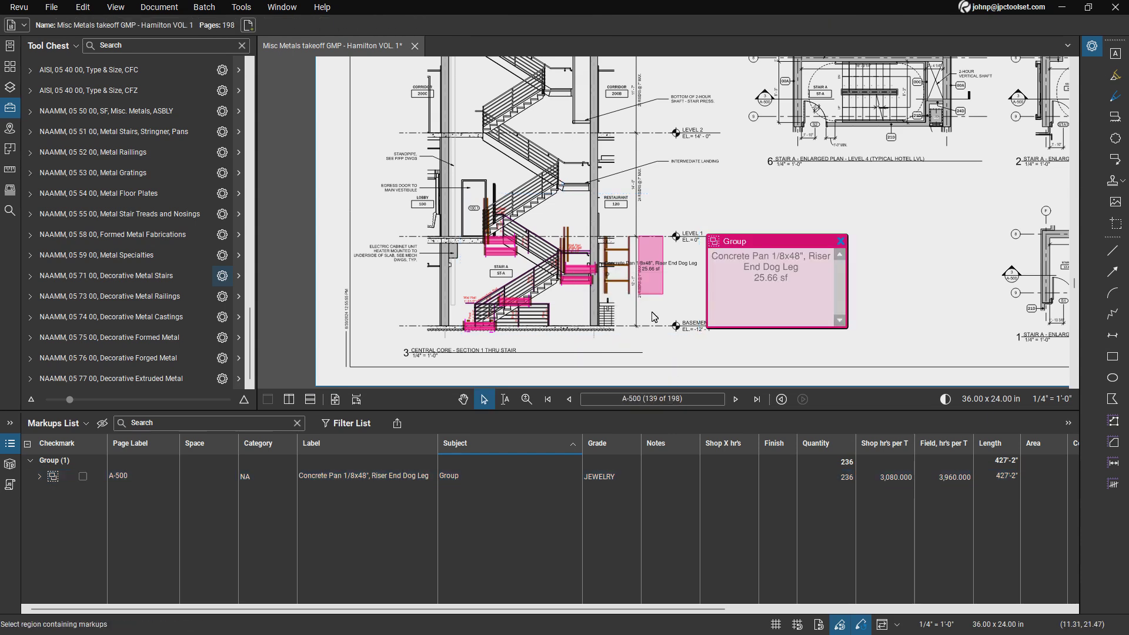
left_click(824, 275)
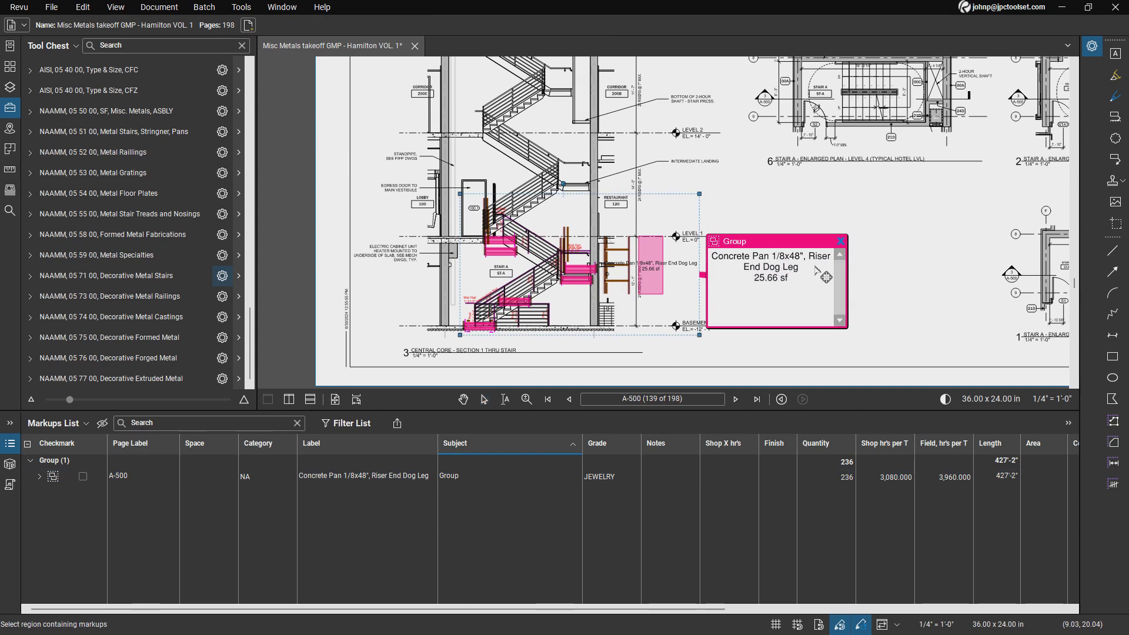
left_click(841, 241)
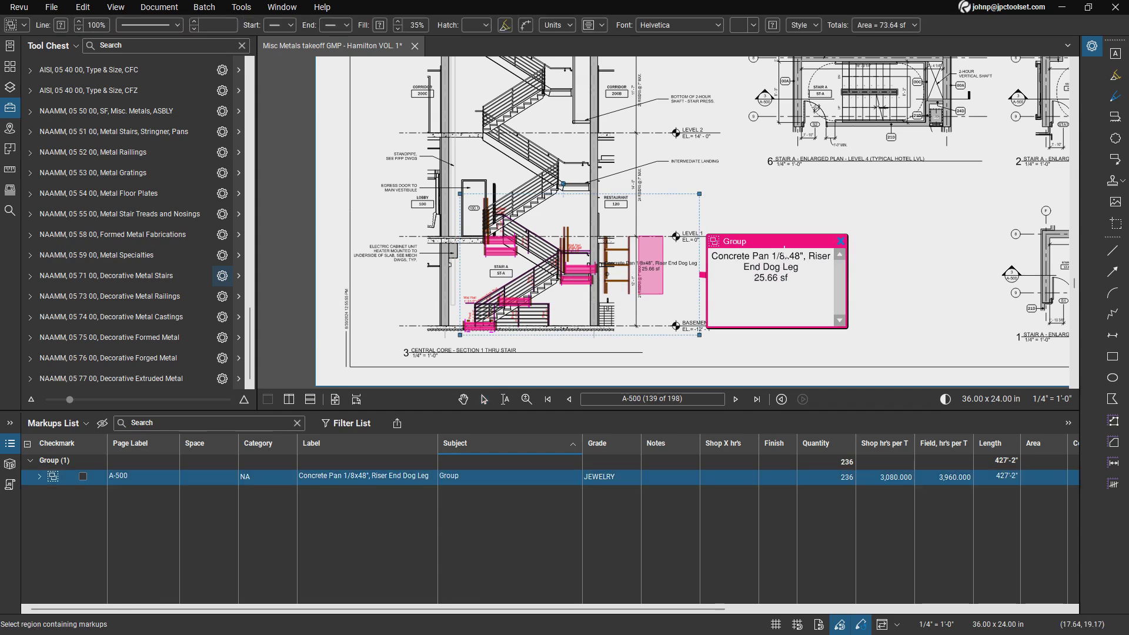
Copy the grouped Stair A markups and paste a duplicate over the flights around Level 2 in the section
right_click(591, 276)
left_click(594, 227)
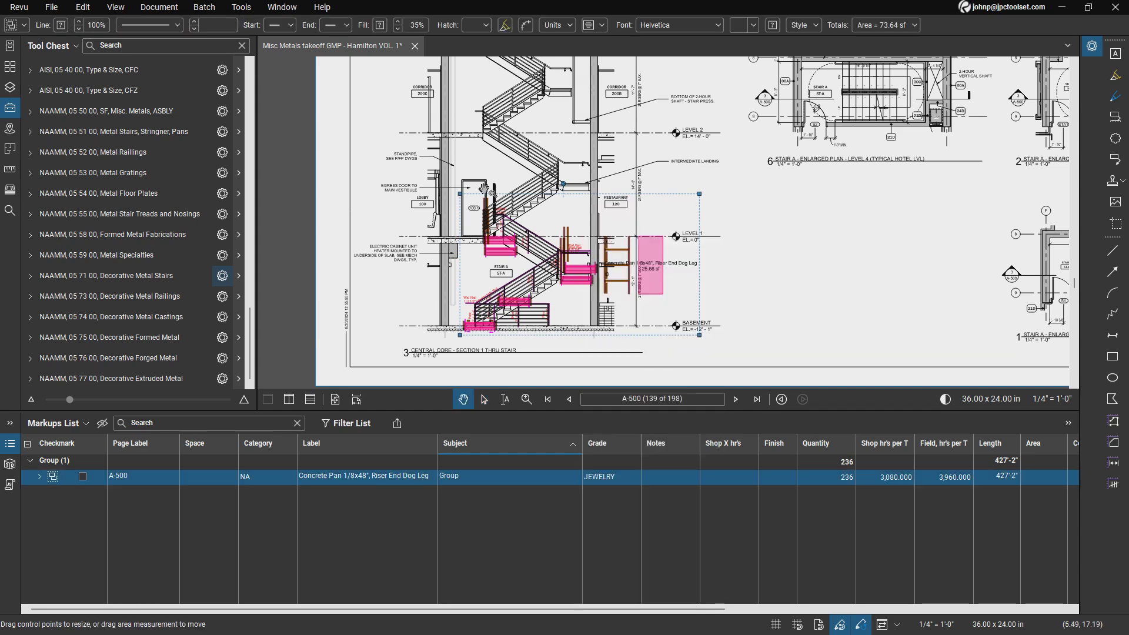
left_click(456, 154)
right_click(456, 154)
left_click(502, 166)
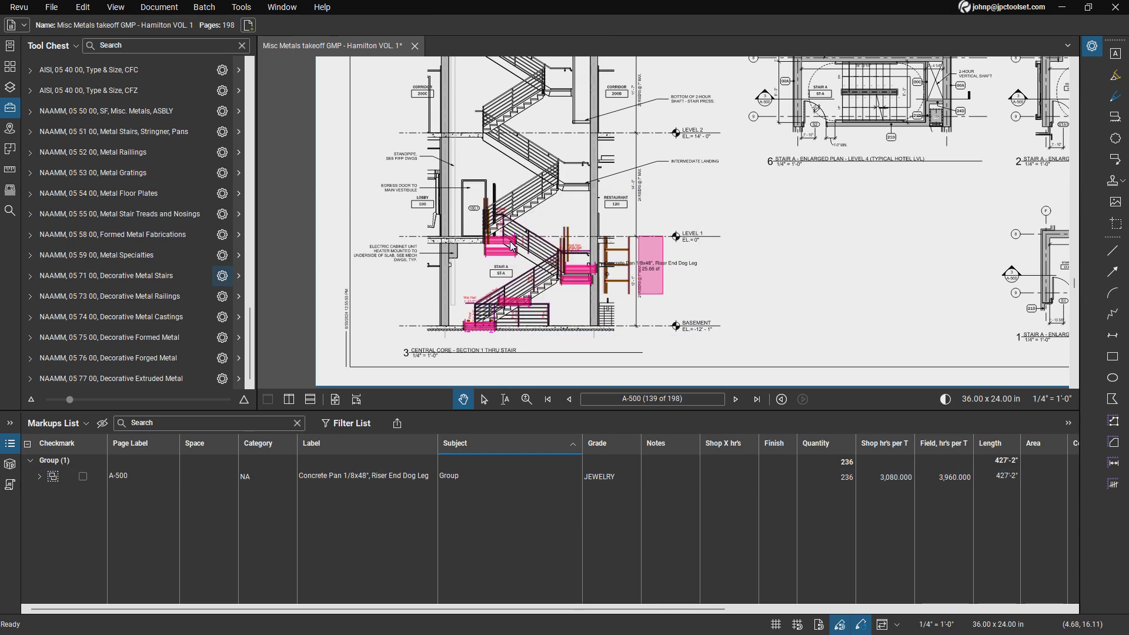
key("ctrl+v")
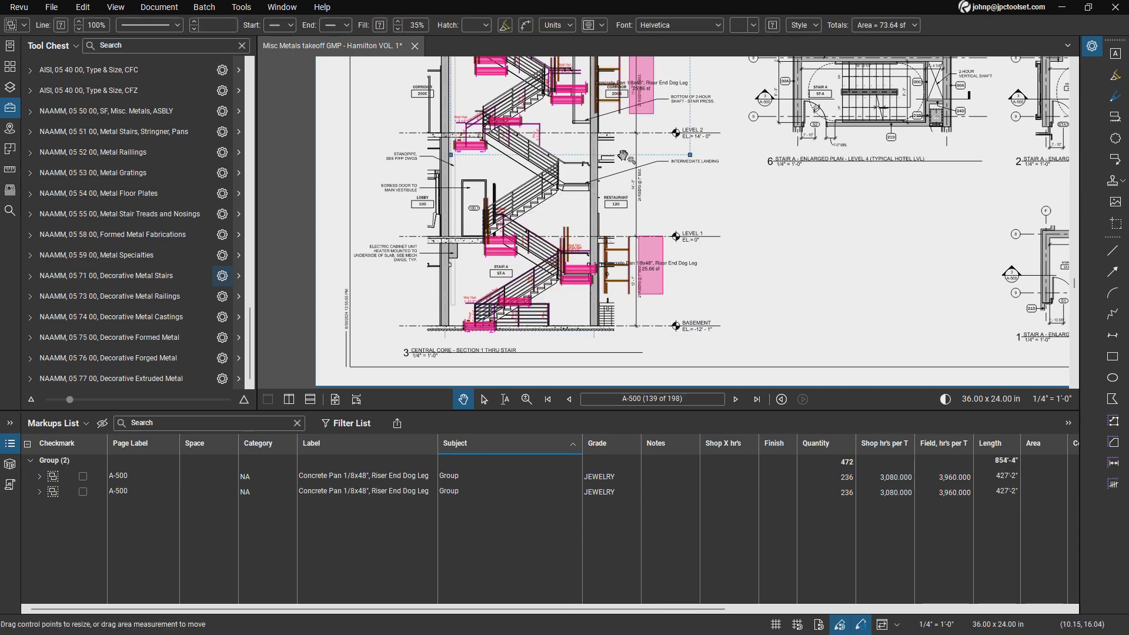
Copy the stair group again and paste another duplicate over the next flights higher up the Stair A section
scroll(571, 230, "down", 3)
left_click_drag(570, 230, 558, 269)
right_click(549, 269)
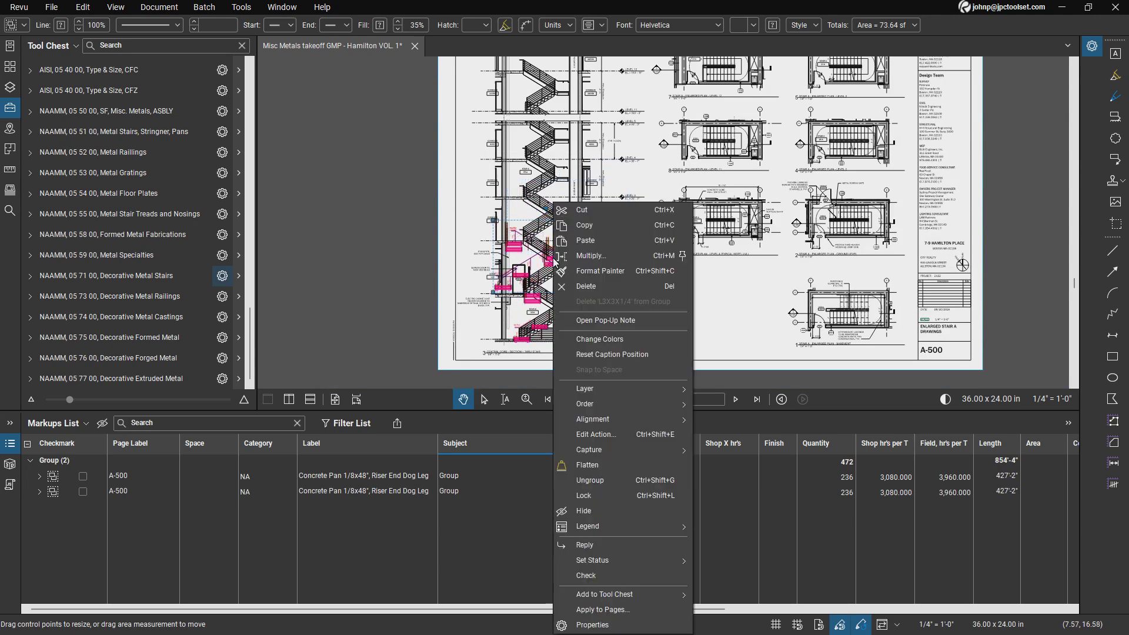
left_click(590, 227)
right_click(517, 210)
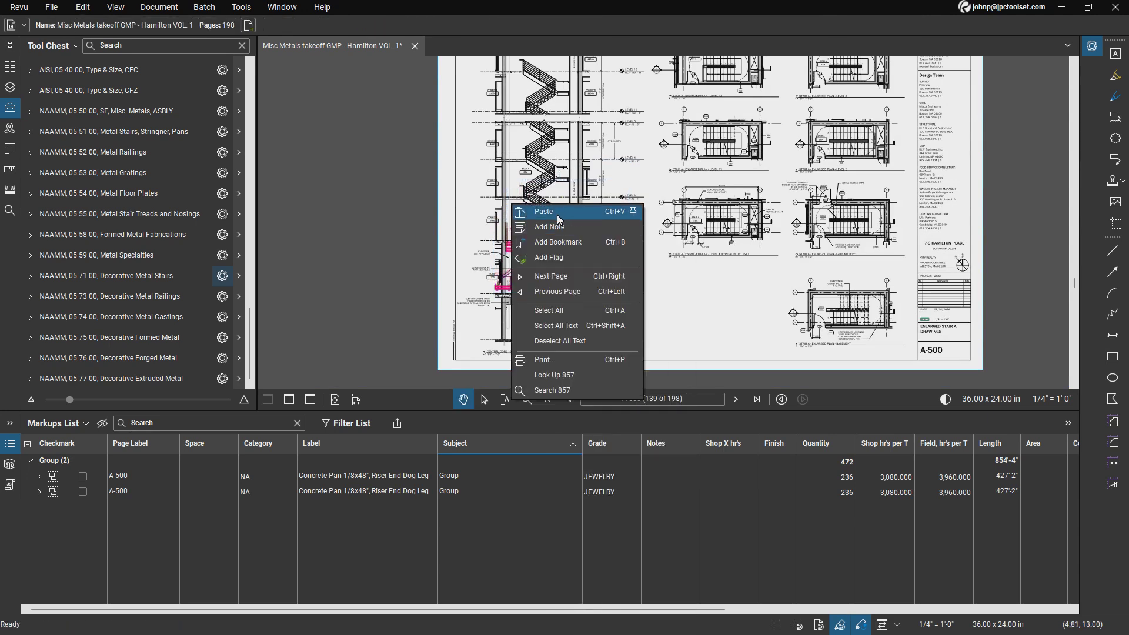
left_click(559, 213)
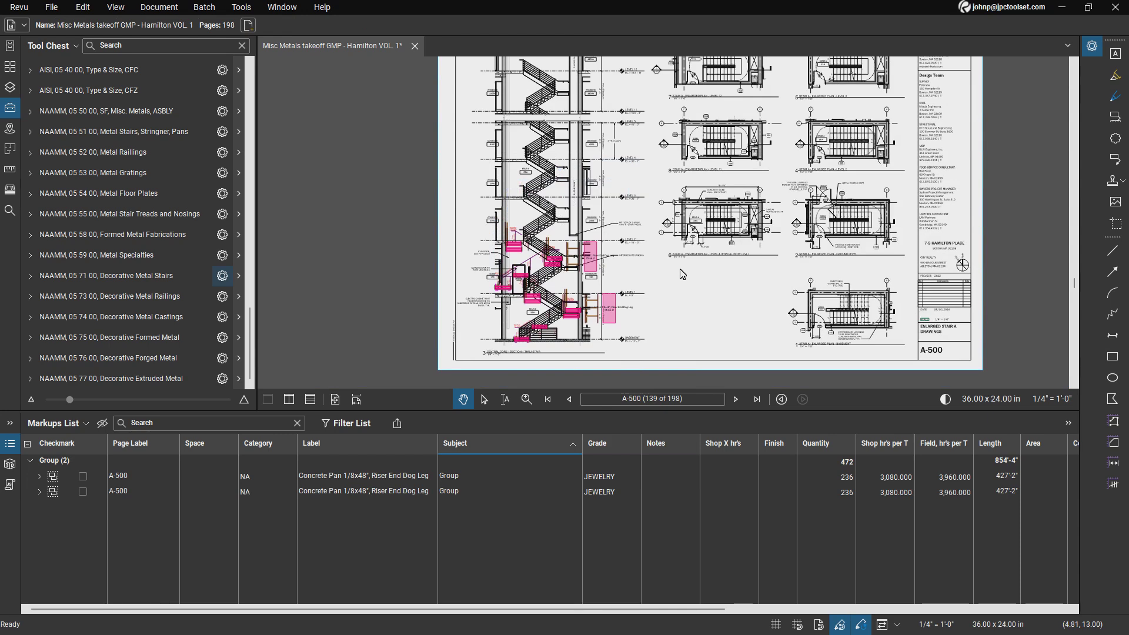
key("ctrl+v")
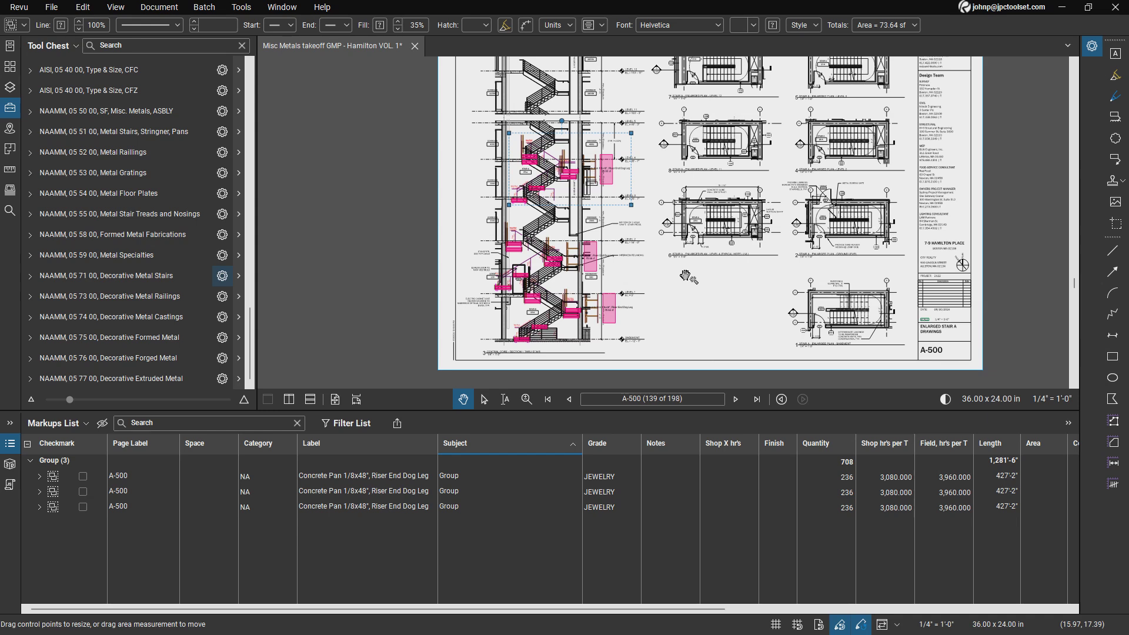